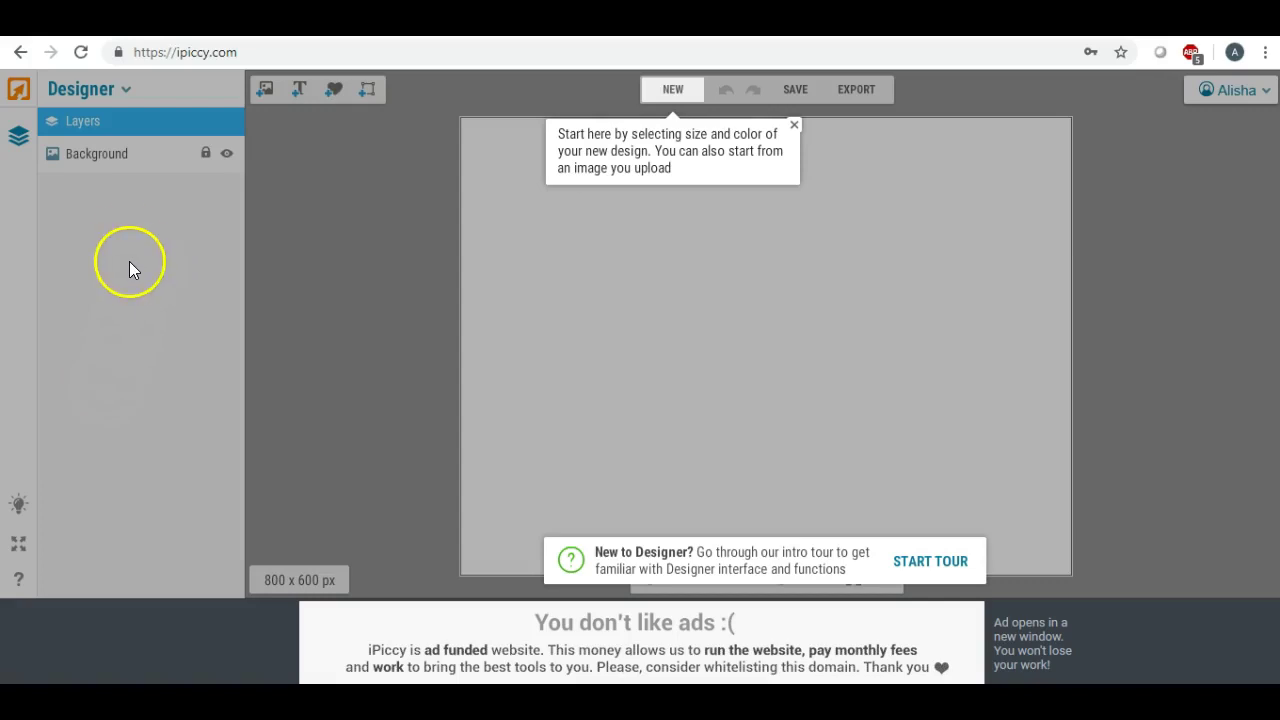
- Create a new design using the 8 x 10" canvas size
left_click(670, 90)
left_click(628, 270)
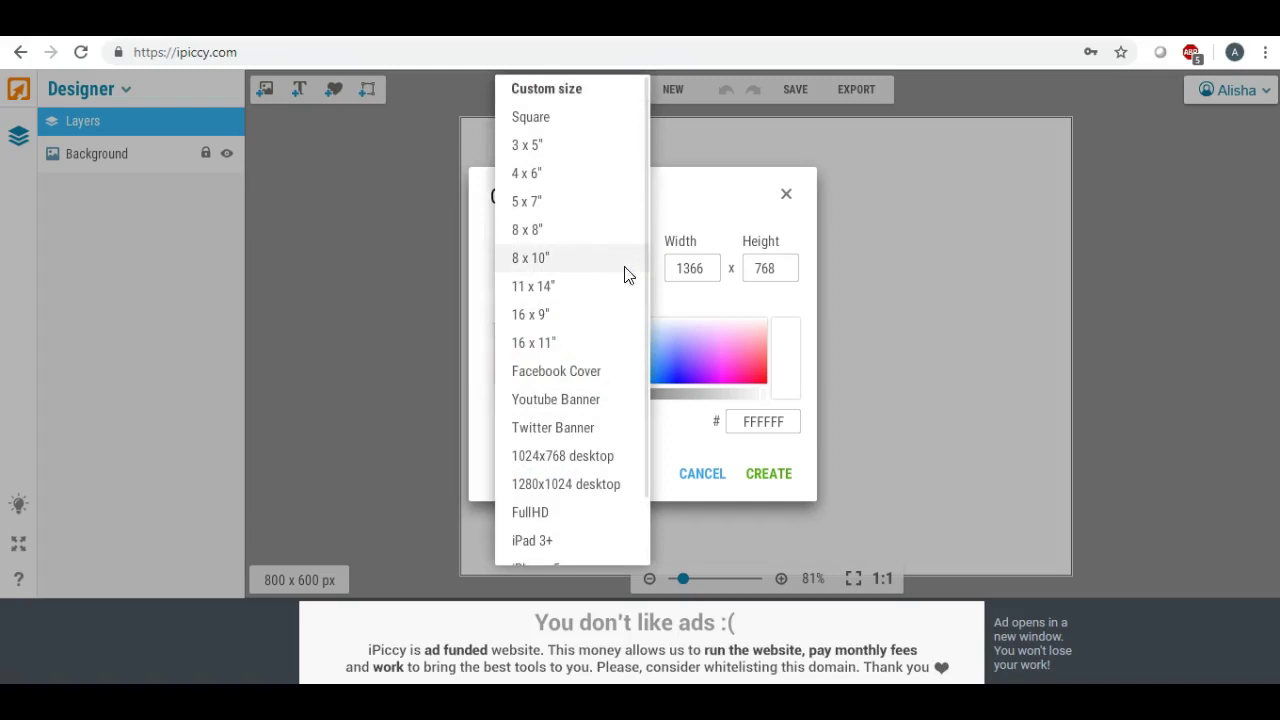
left_click(556, 262)
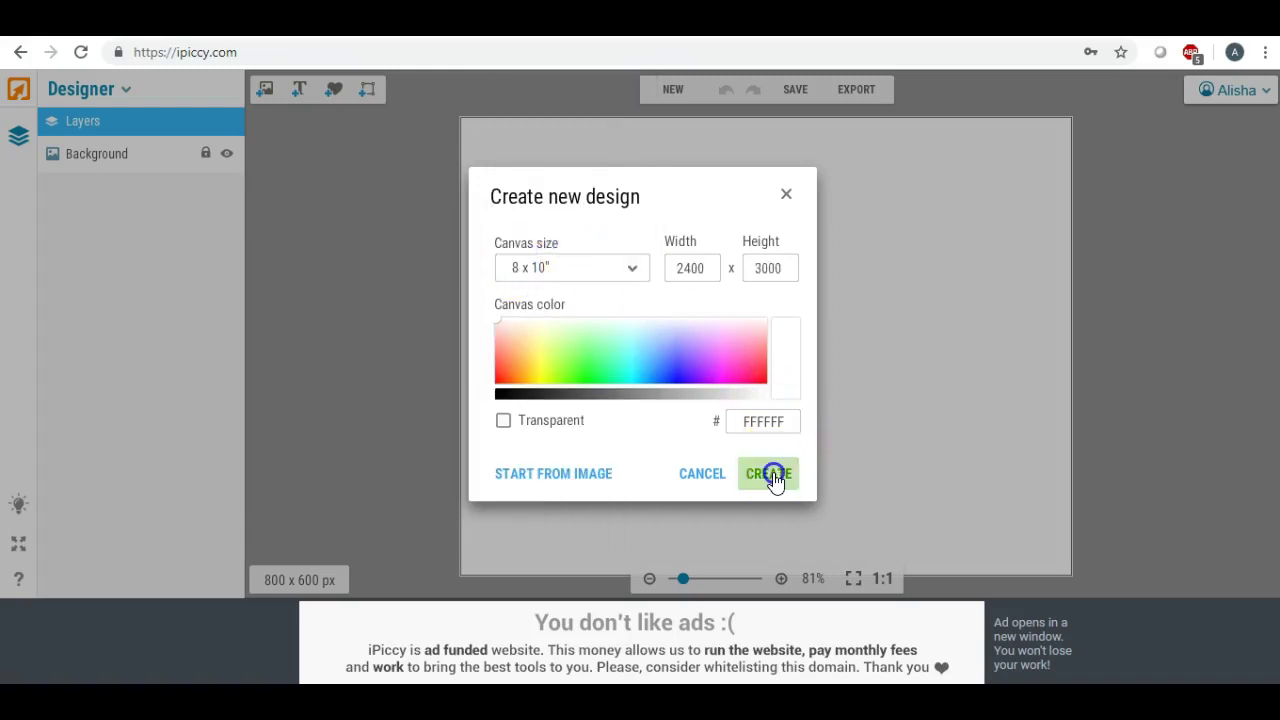
left_click(770, 476)
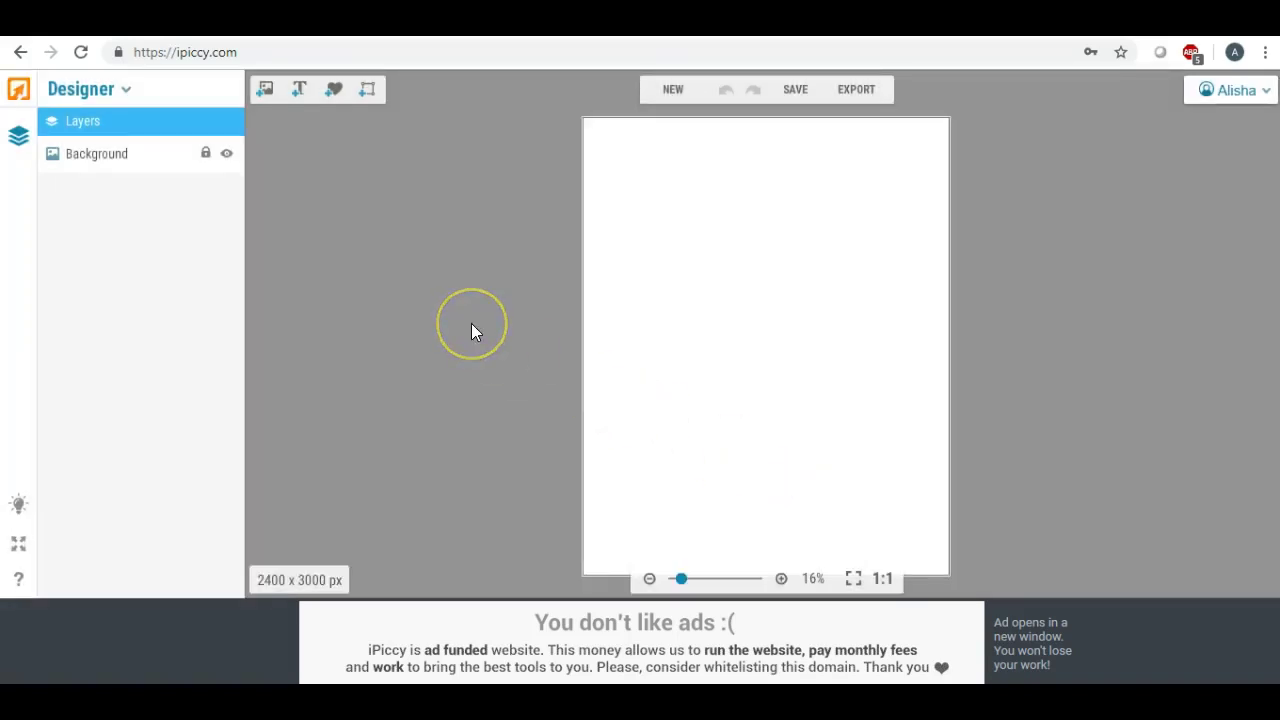
- Place the uploaded purple watercolor image on the blank canvas and select it
left_click(264, 90)
left_click_drag(87, 236, 734, 333)
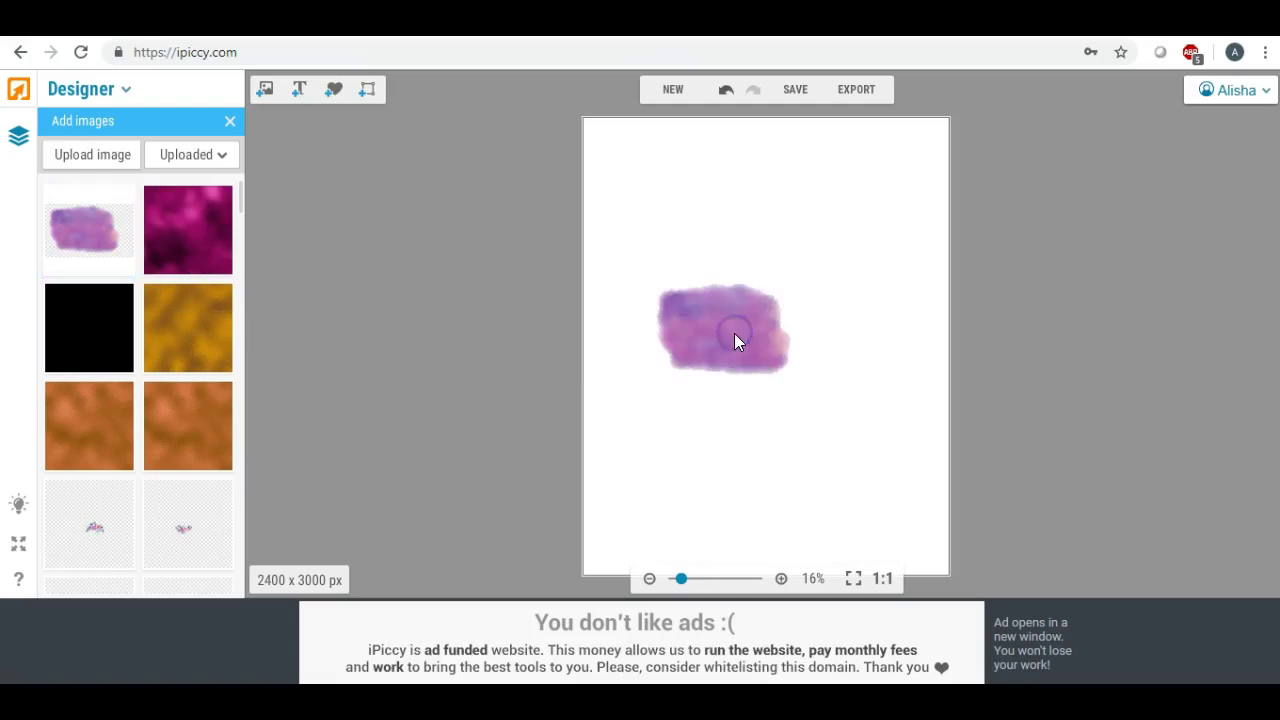
left_click(733, 255)
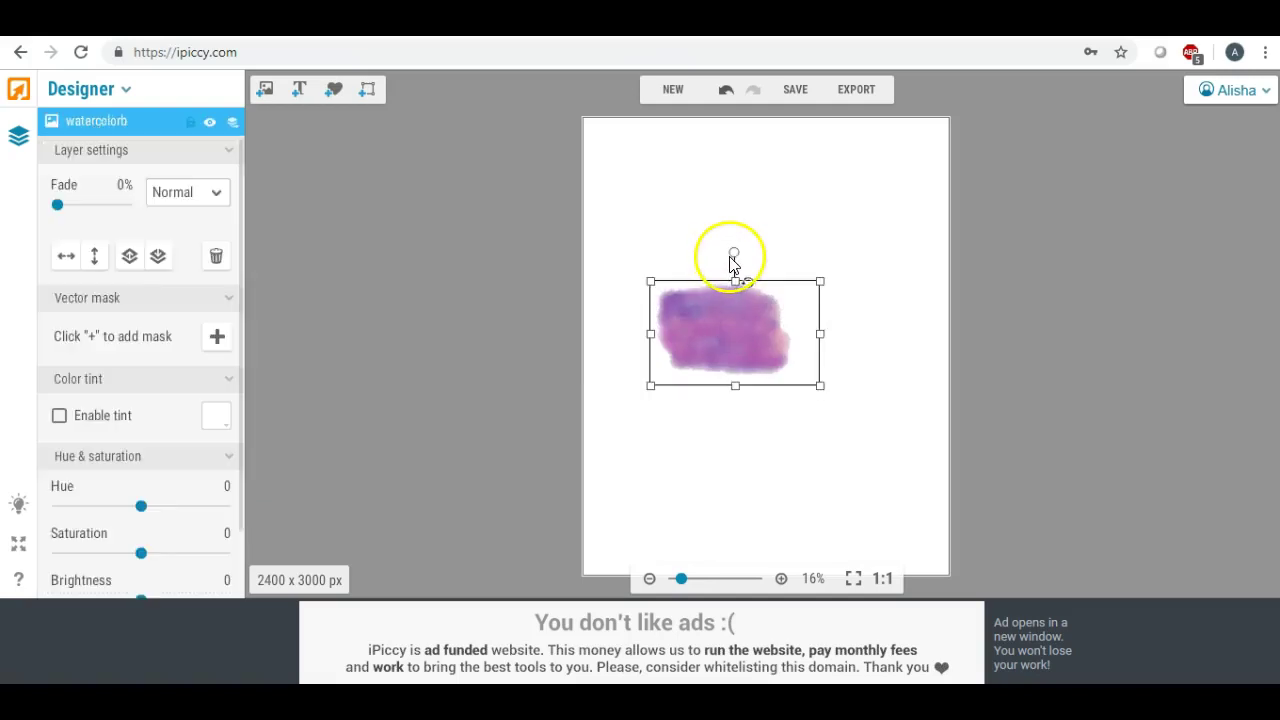
- Rotate the watercolor image to a slightly tilted portrait orientation and enlarge it to cover most of the canvas
left_click_drag(733, 258, 846, 322)
left_click(789, 420)
left_click_drag(790, 420, 1014, 563)
left_click(788, 370)
left_click_drag(788, 370, 726, 274)
left_click(755, 320)
left_click(813, 388)
left_click_drag(846, 316, 826, 282)
left_click_drag(848, 438, 1037, 572)
left_click_drag(843, 309, 798, 305)
left_click_drag(563, 177, 501, 137)
left_click_drag(781, 294, 798, 319)
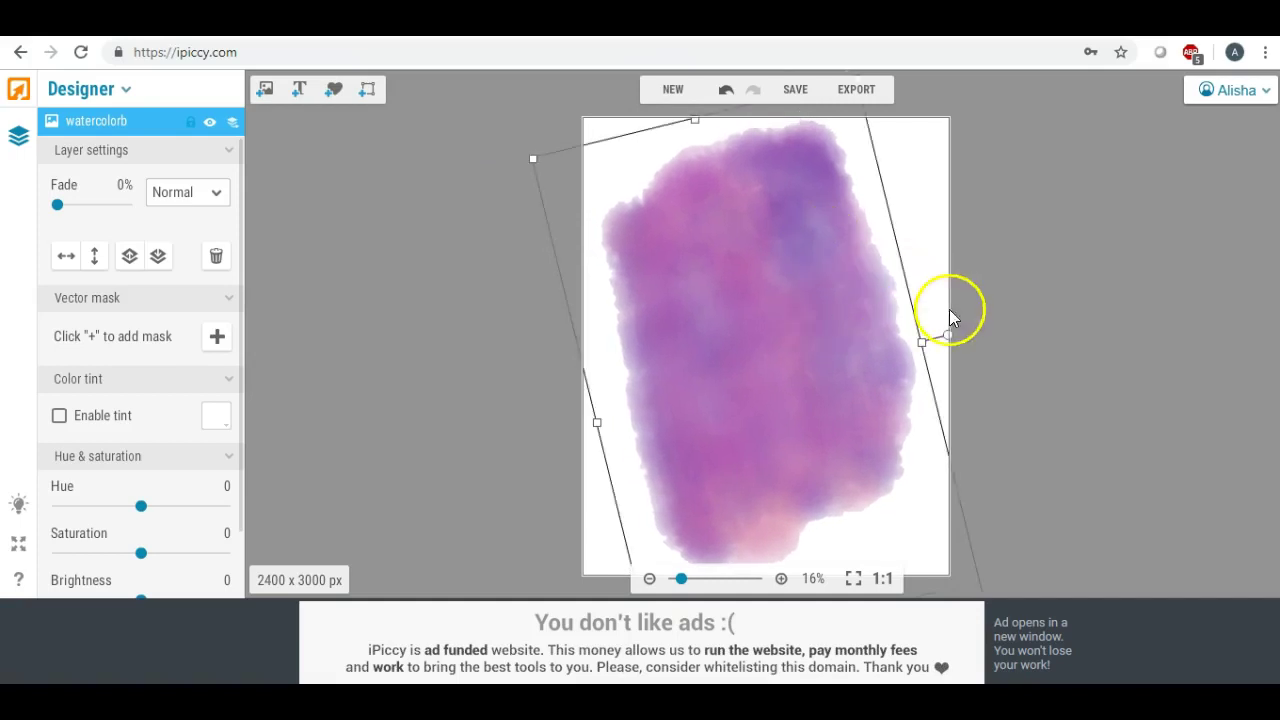
- Stretch the watercolor image wider and shift it so the paint reaches the canvas edges
left_click_drag(597, 422, 554, 432)
left_click_drag(765, 362, 793, 360)
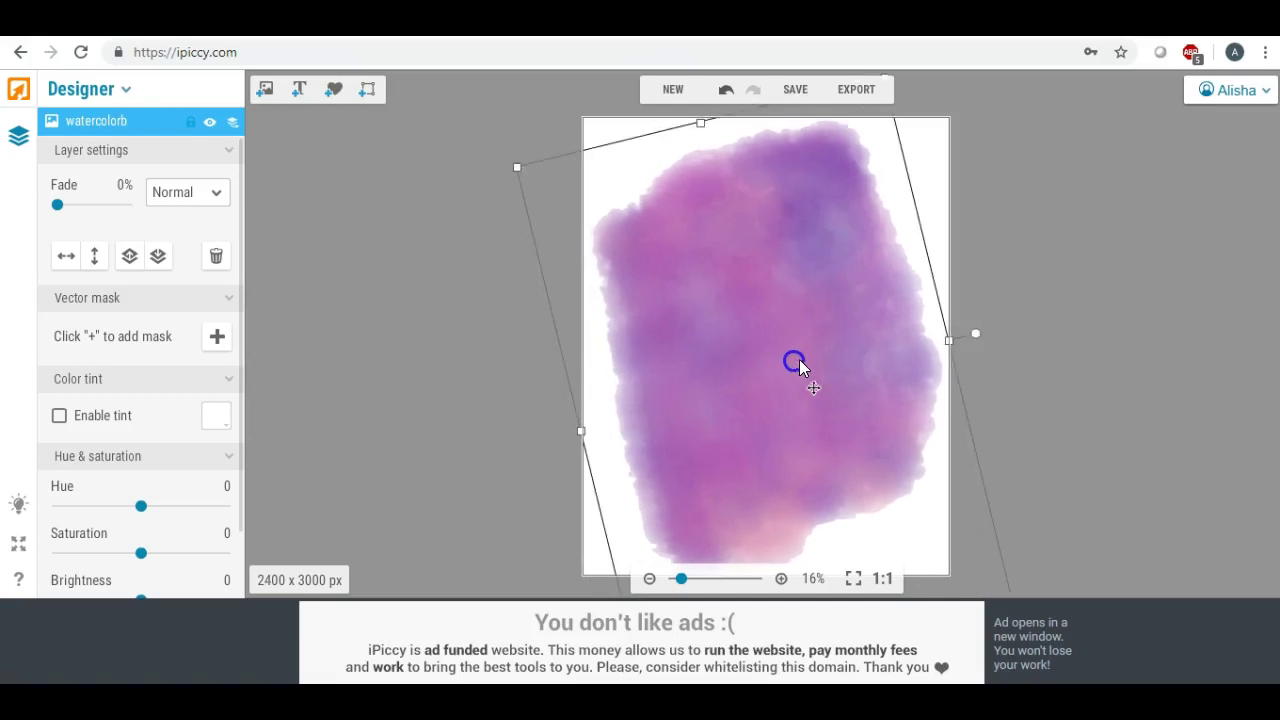
left_click_drag(949, 339, 957, 336)
left_click(690, 105)
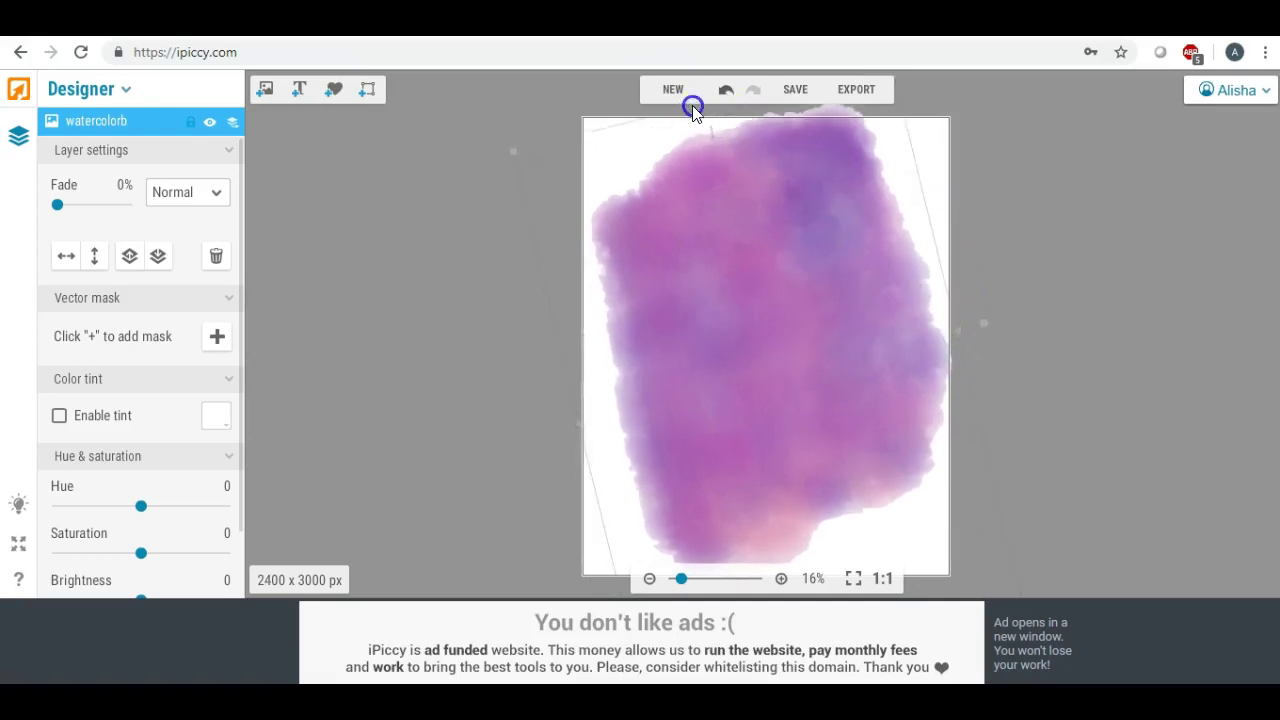
left_click(809, 425)
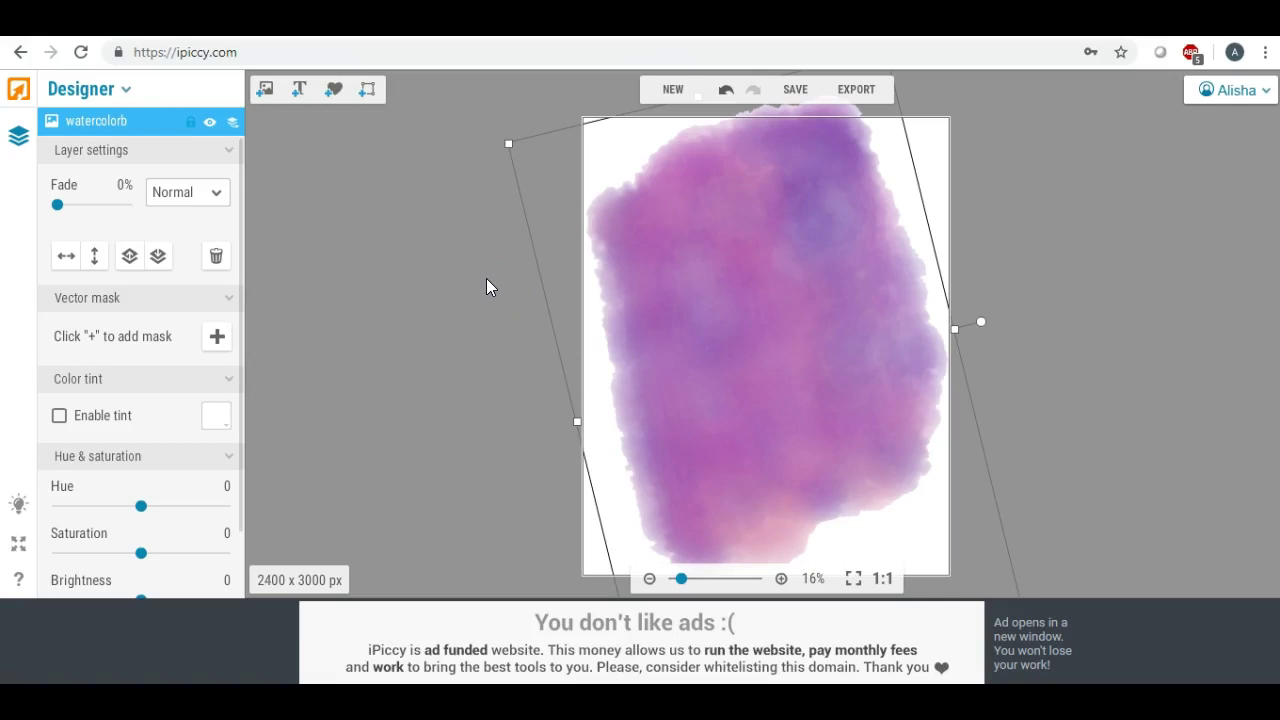
- Set the watercolor layer's fade to 15% and deselect it
left_click(58, 206)
left_click_drag(58, 206, 68, 212)
left_click(309, 214)
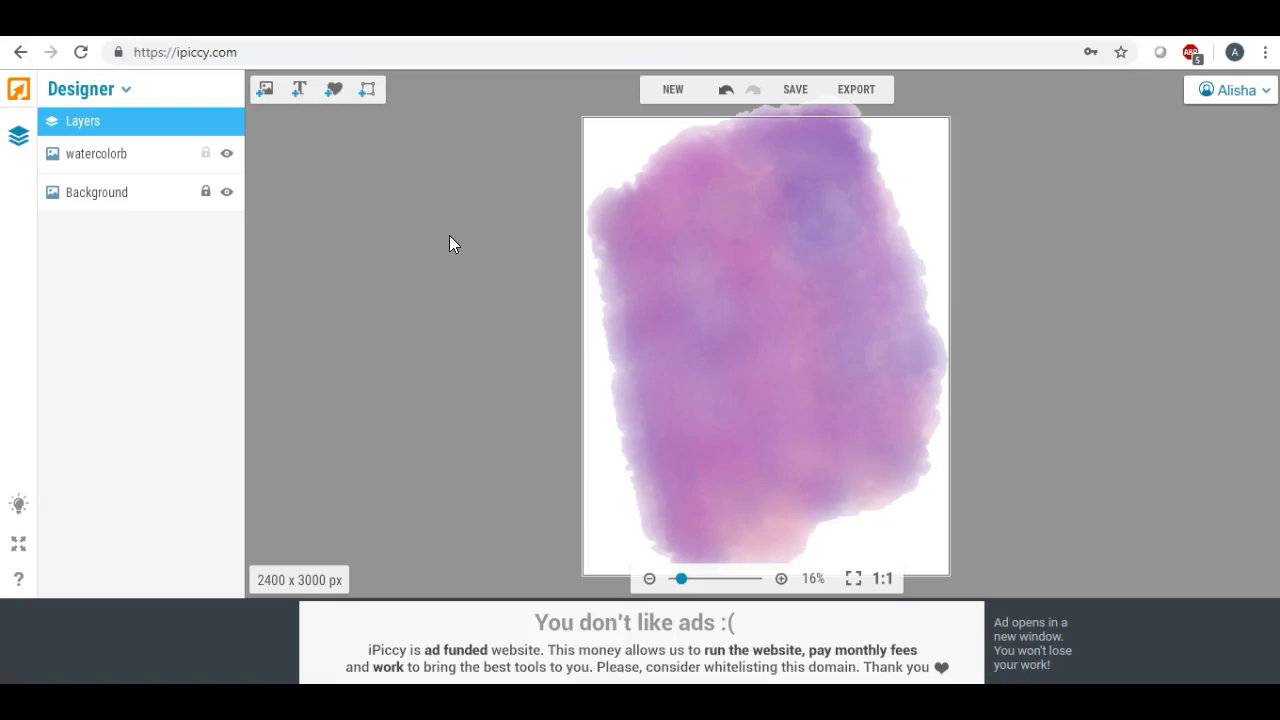
- Add a text layer near the top of the watercolor reading "Design your"
left_click(298, 89)
left_click_drag(766, 300, 728, 190)
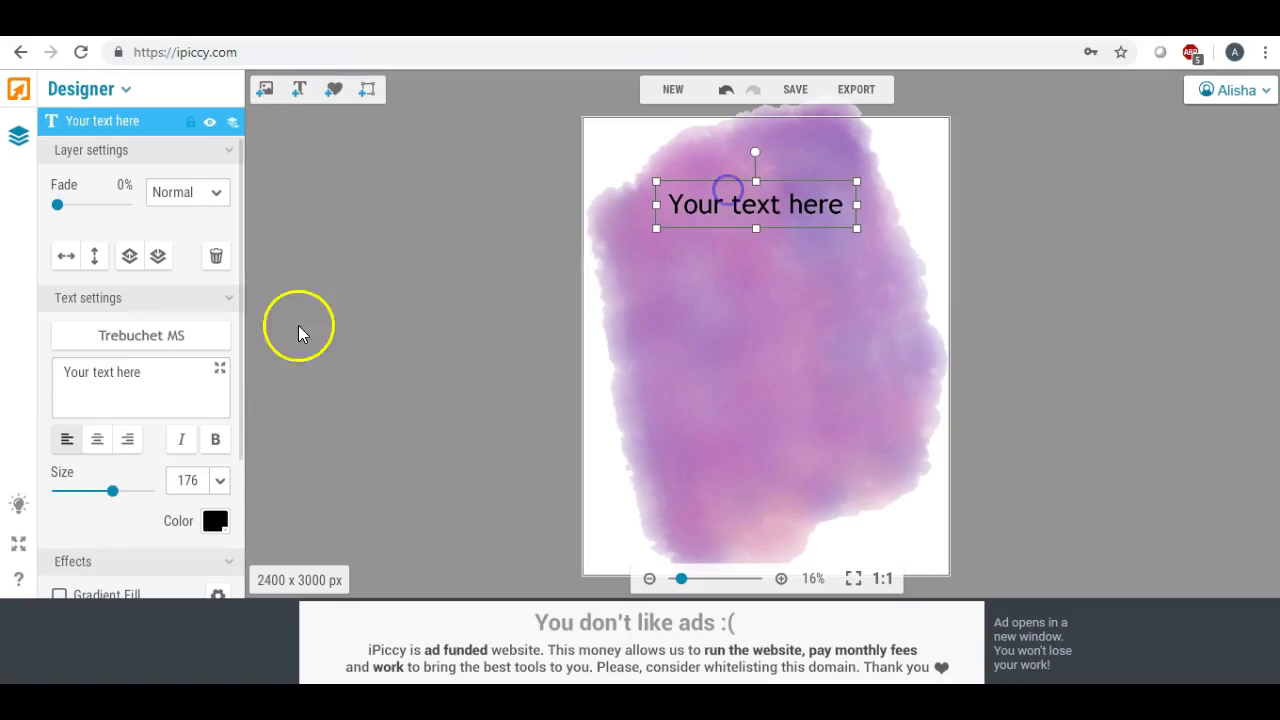
left_click_drag(145, 372, 34, 368)
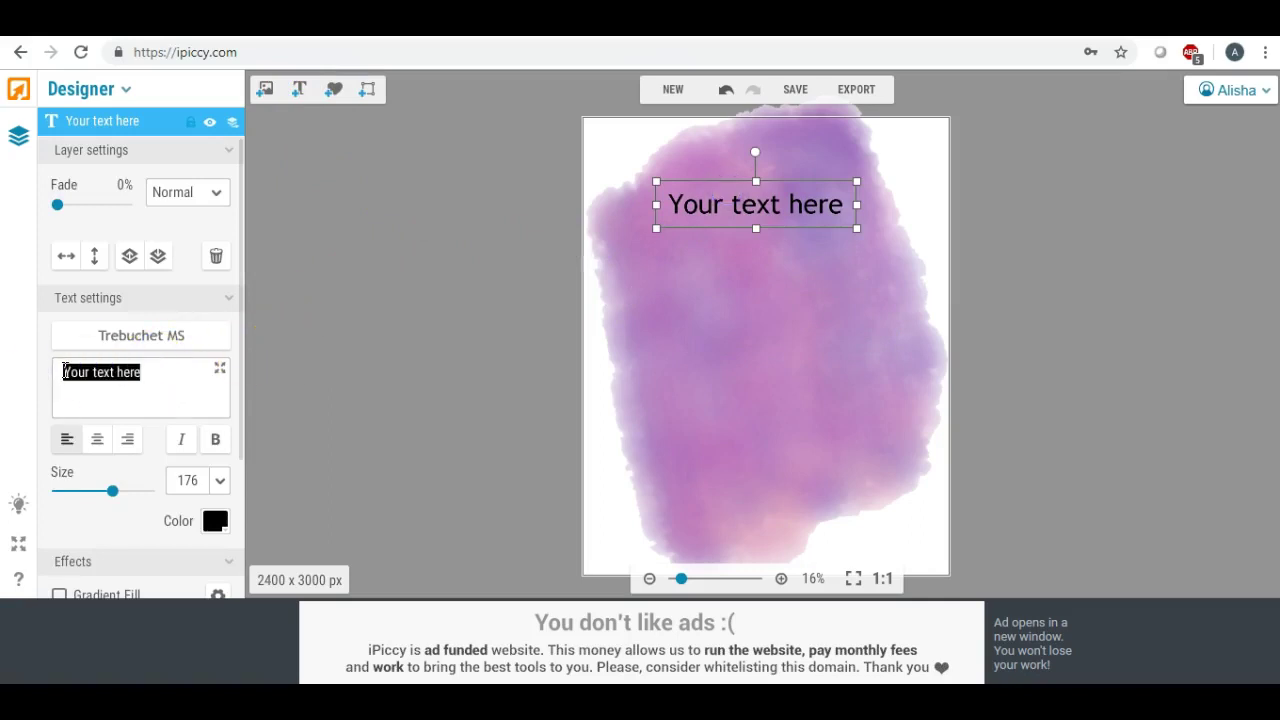
type("Design")
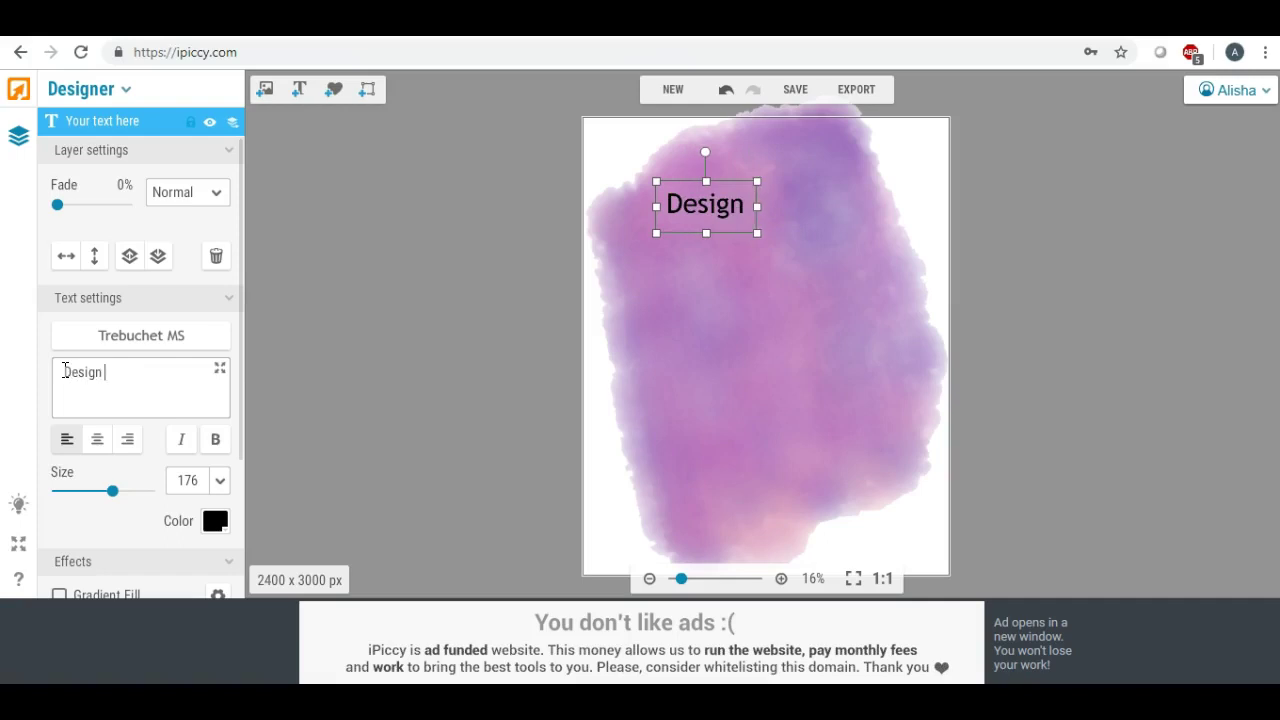
type(" your")
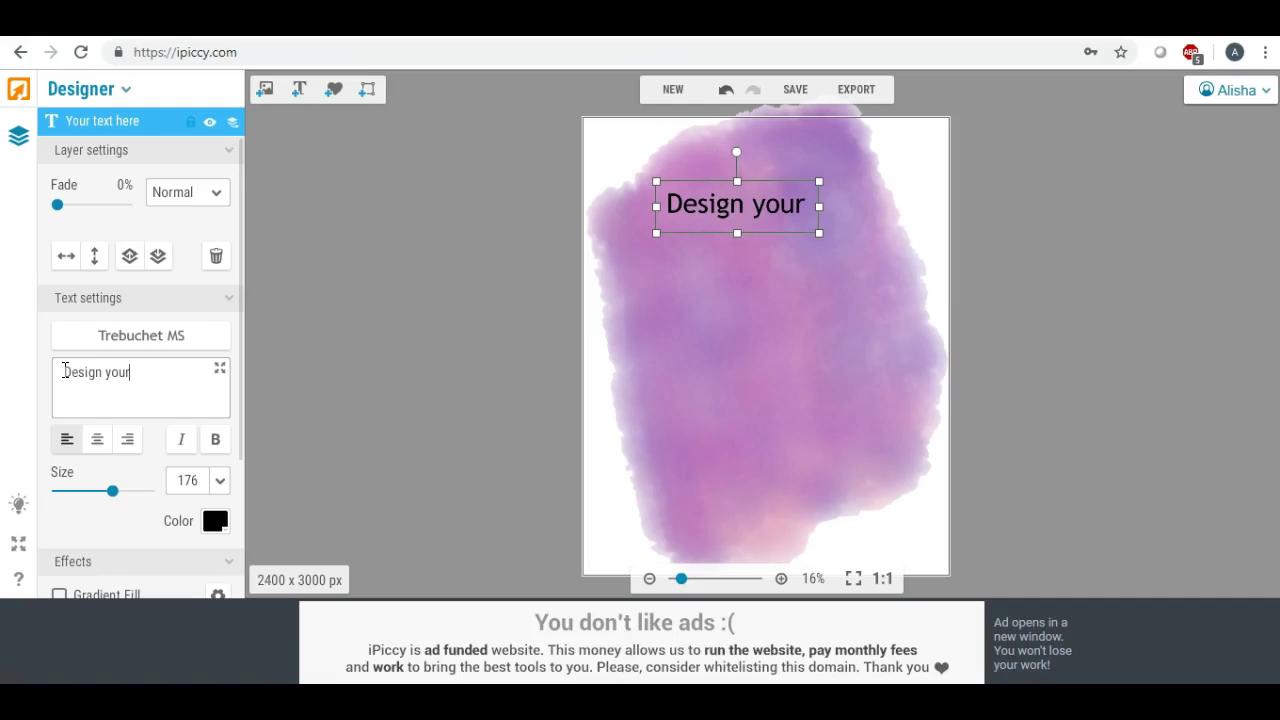
- Try to continue the quote in the same text layer with "days and make them" and "shine" on additional lines
key("Return")
type("days")
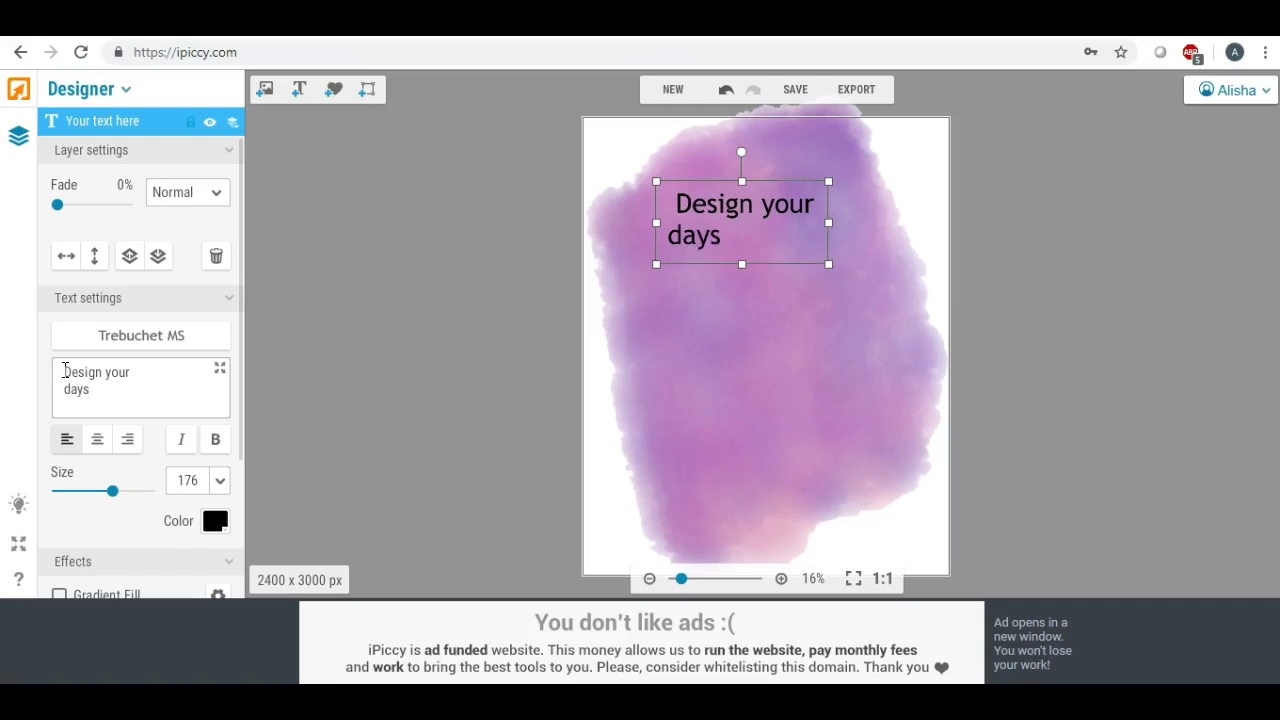
type(" and make them")
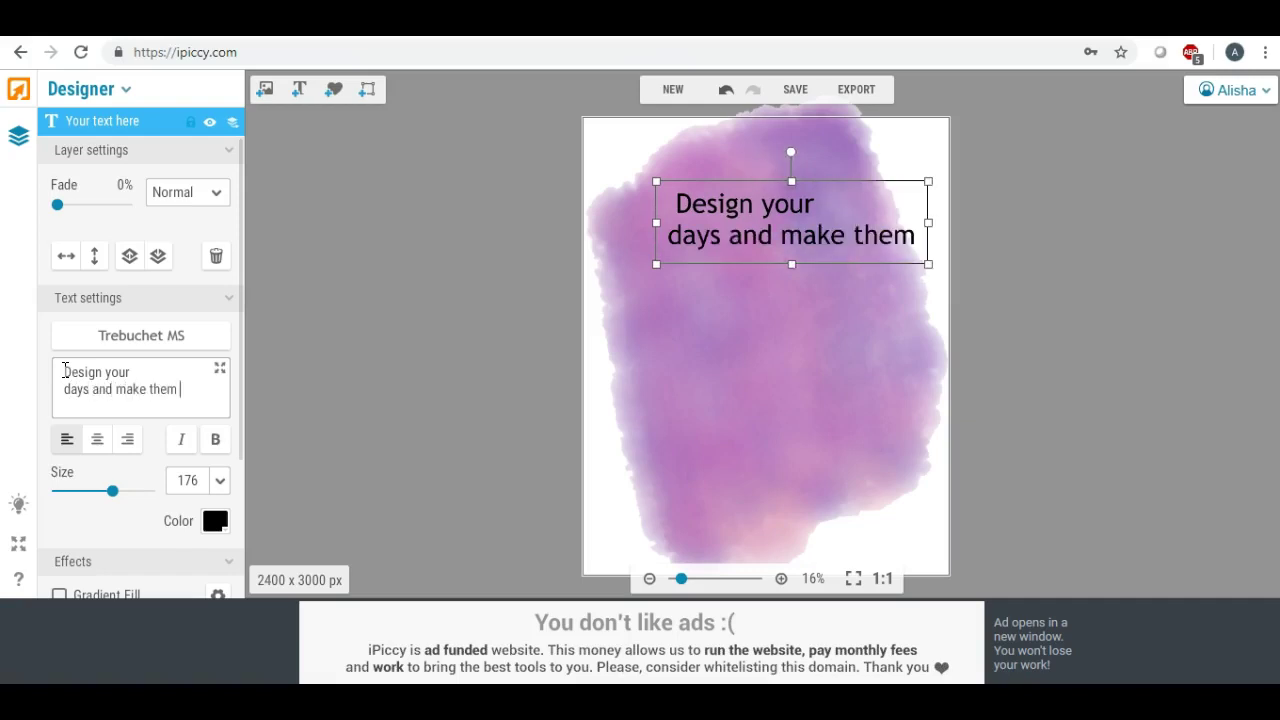
left_click(150, 388)
key("Return")
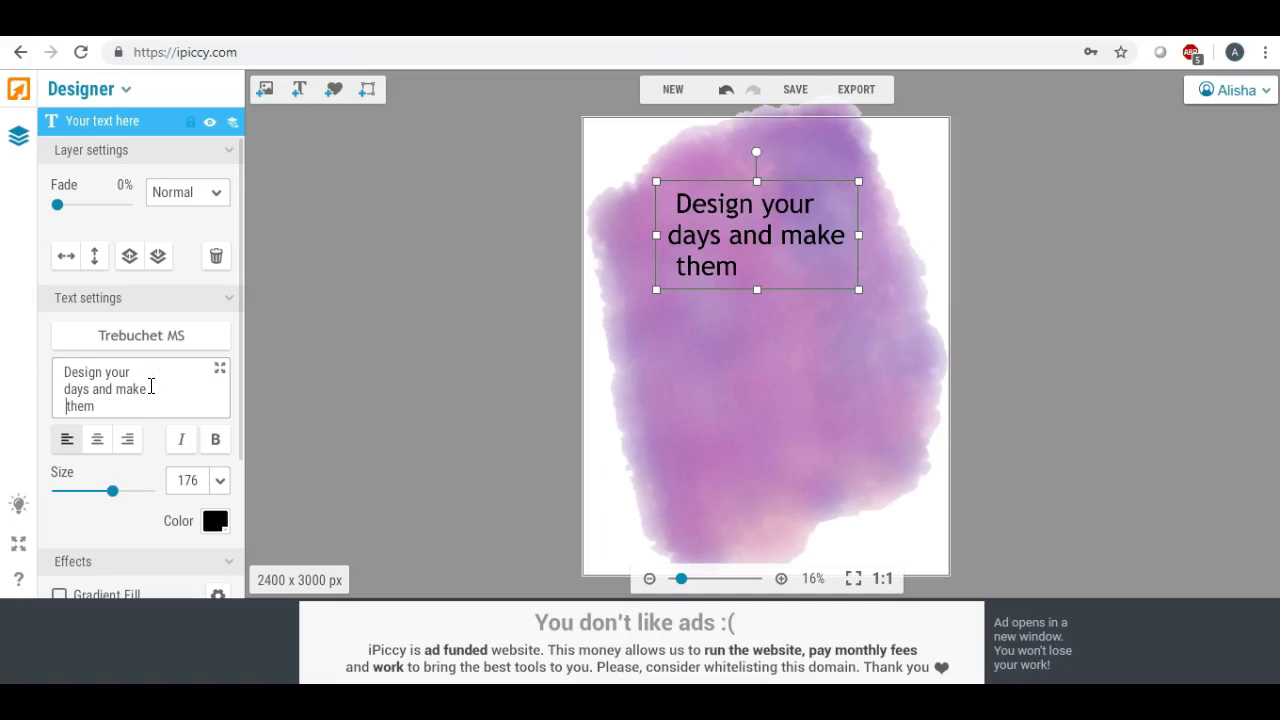
type("shin")
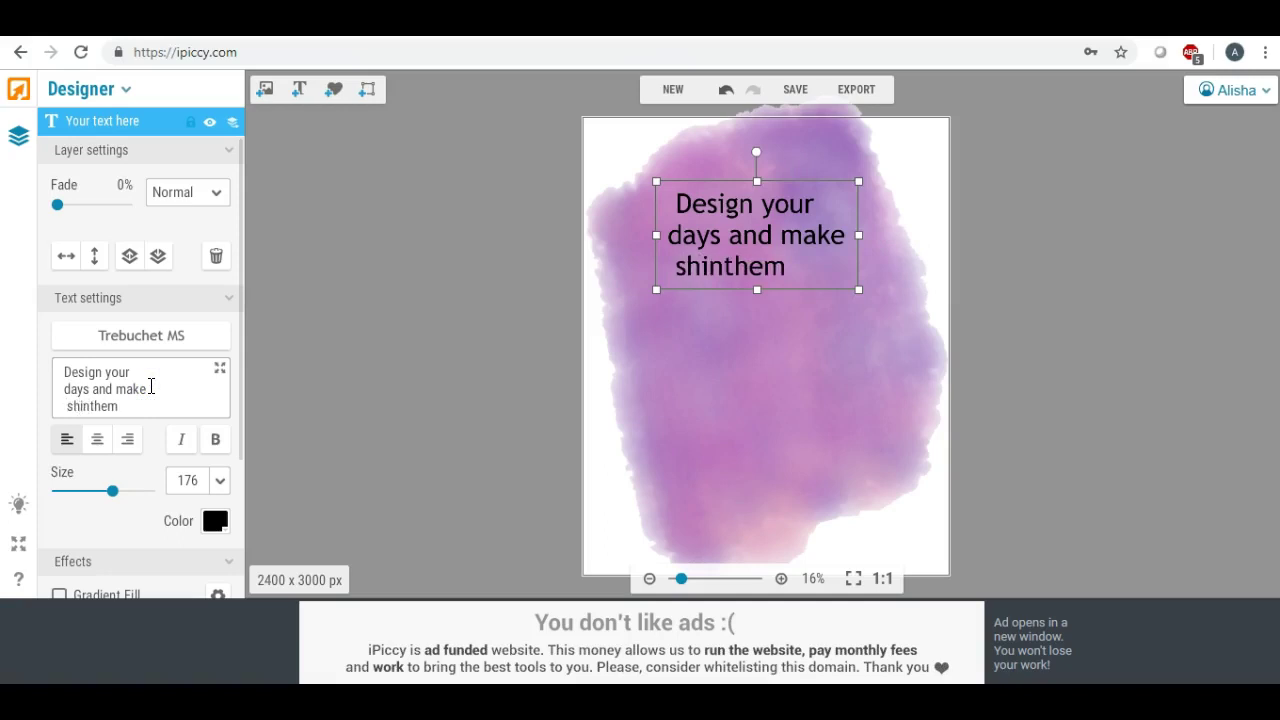
type("e")
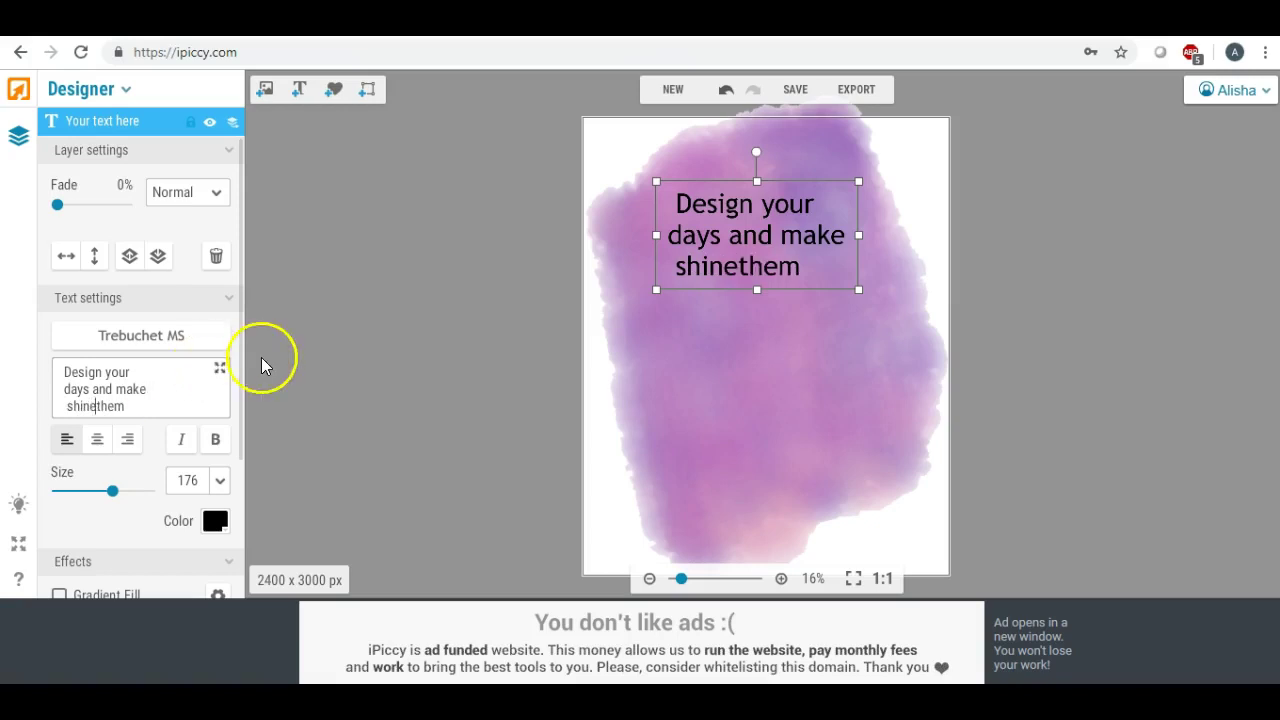
- Replace the jumbled third line of the text with "them"
left_click(160, 404)
key("BackSpace")
key("BackSpace")
key("BackSpace")
key("BackSpace")
key("BackSpace")
key("BackSpace")
key("BackSpace")
key("BackSpace")
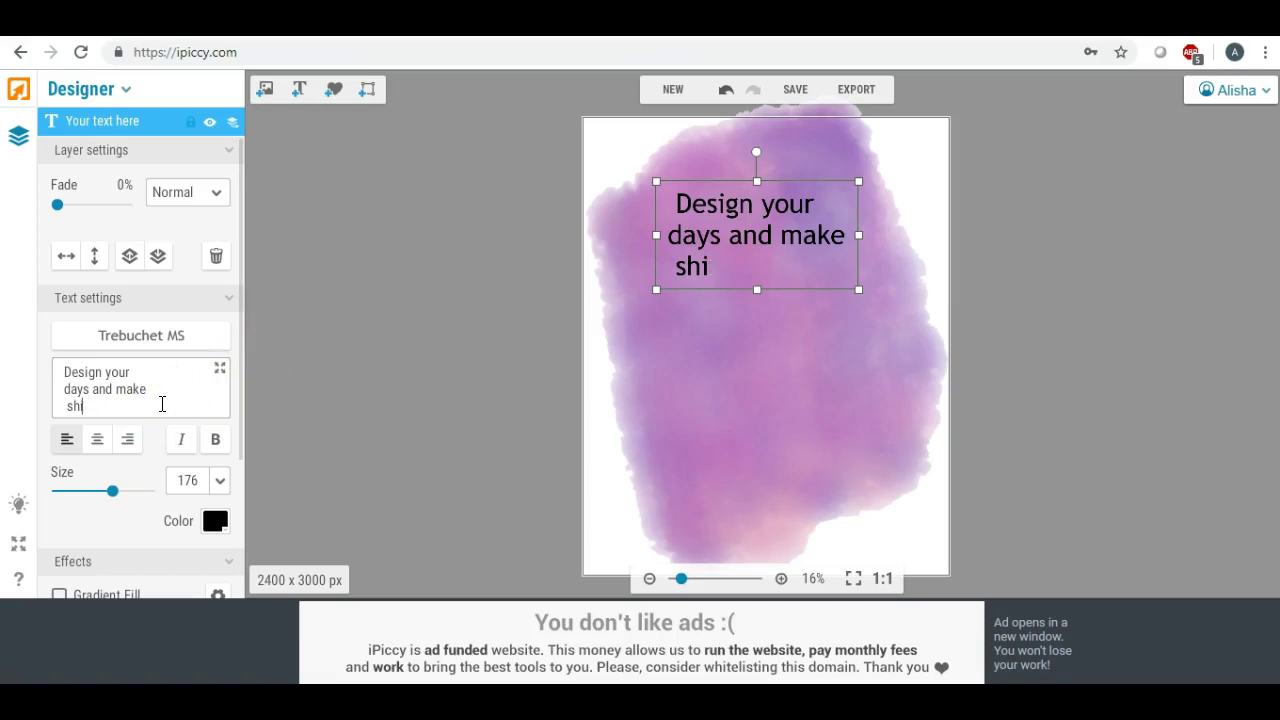
key("BackSpace")
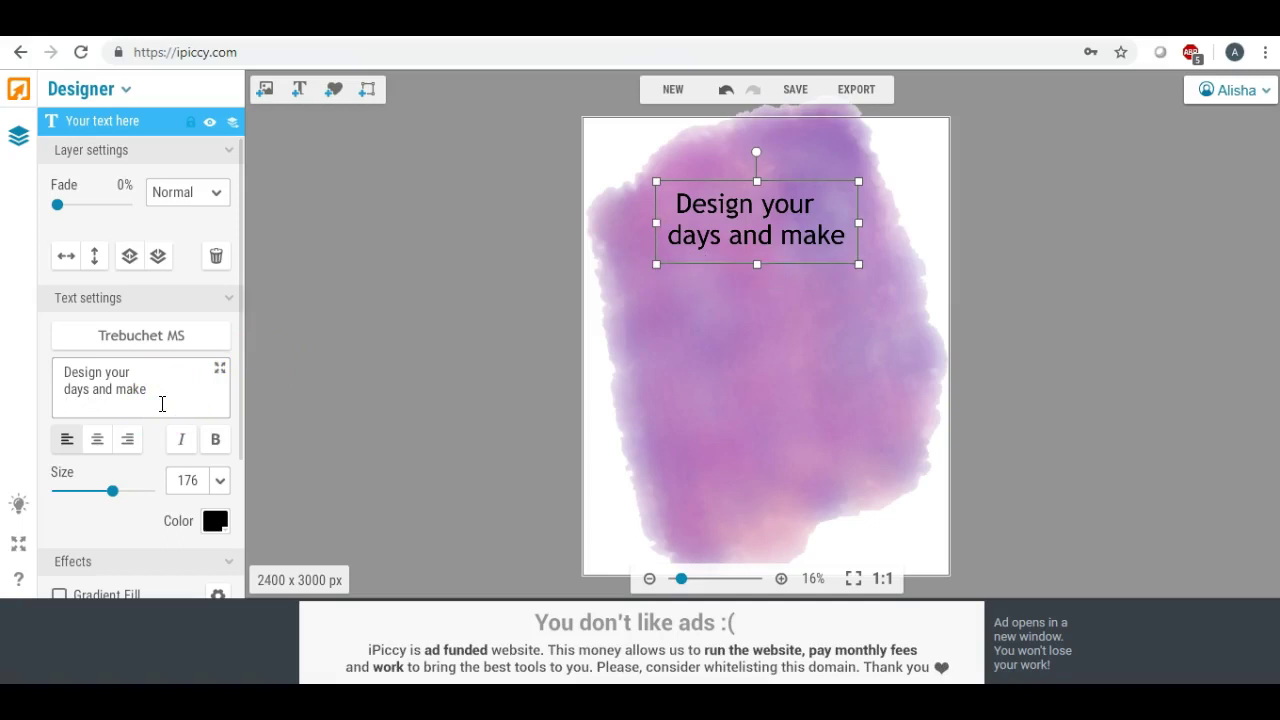
type("them")
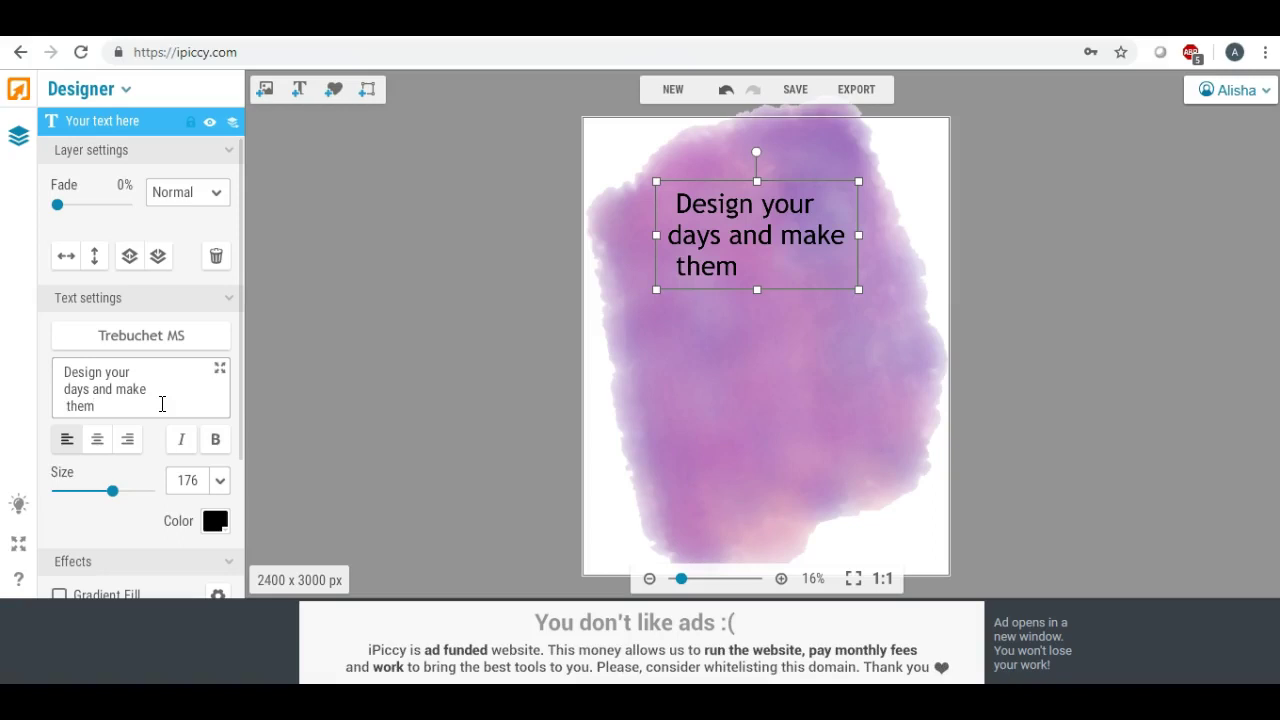
- Delete everything after "Design your" from the text layer
key("BackSpace")
key("BackSpace")
key("BackSpace")
key("BackSpace")
key("BackSpace")
key("BackSpace")
key("BackSpace")
key("BackSpace")
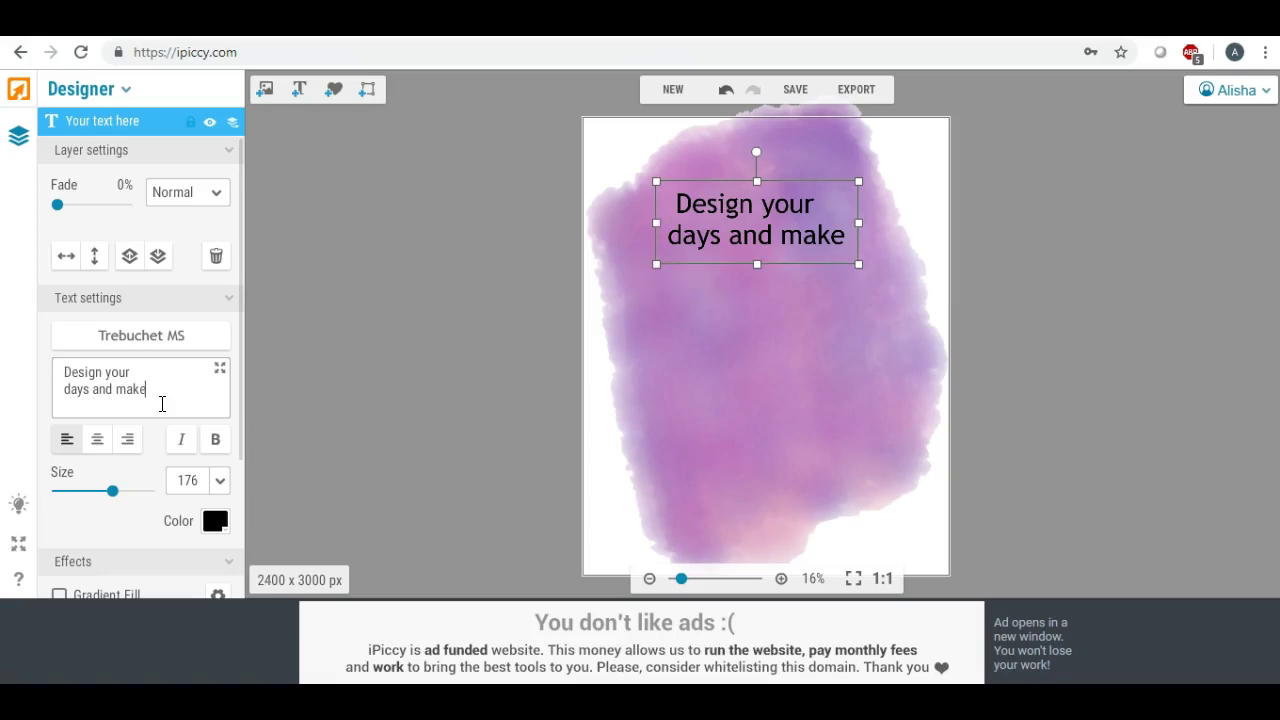
key("BackSpace")
key("BackSpace")
key("BackSpace")
key("BackSpace")
key("BackSpace")
key("BackSpace")
key("BackSpace")
key("BackSpace")
key("BackSpace")
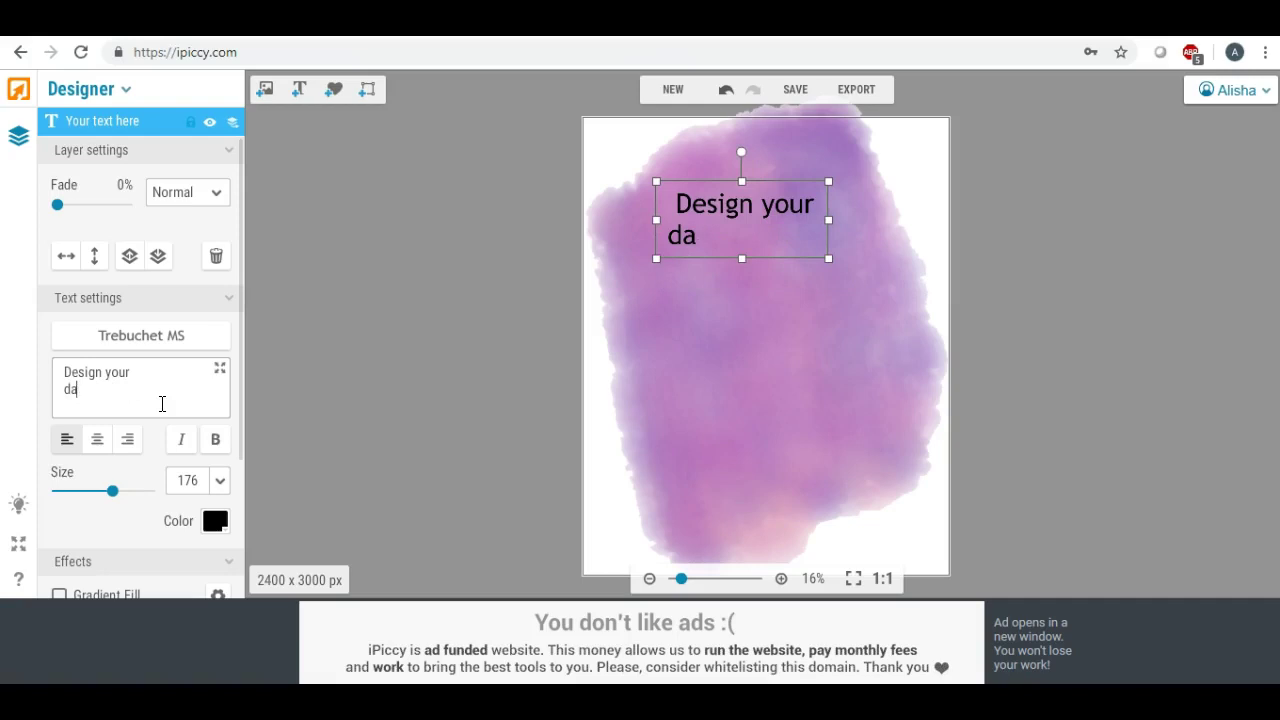
key("BackSpace")
key("BackSpace")
- Move the "Design your" text slightly right so it sits more centrally on the watercolor, and deselect it
left_click(740, 206)
left_click_drag(740, 206, 754, 206)
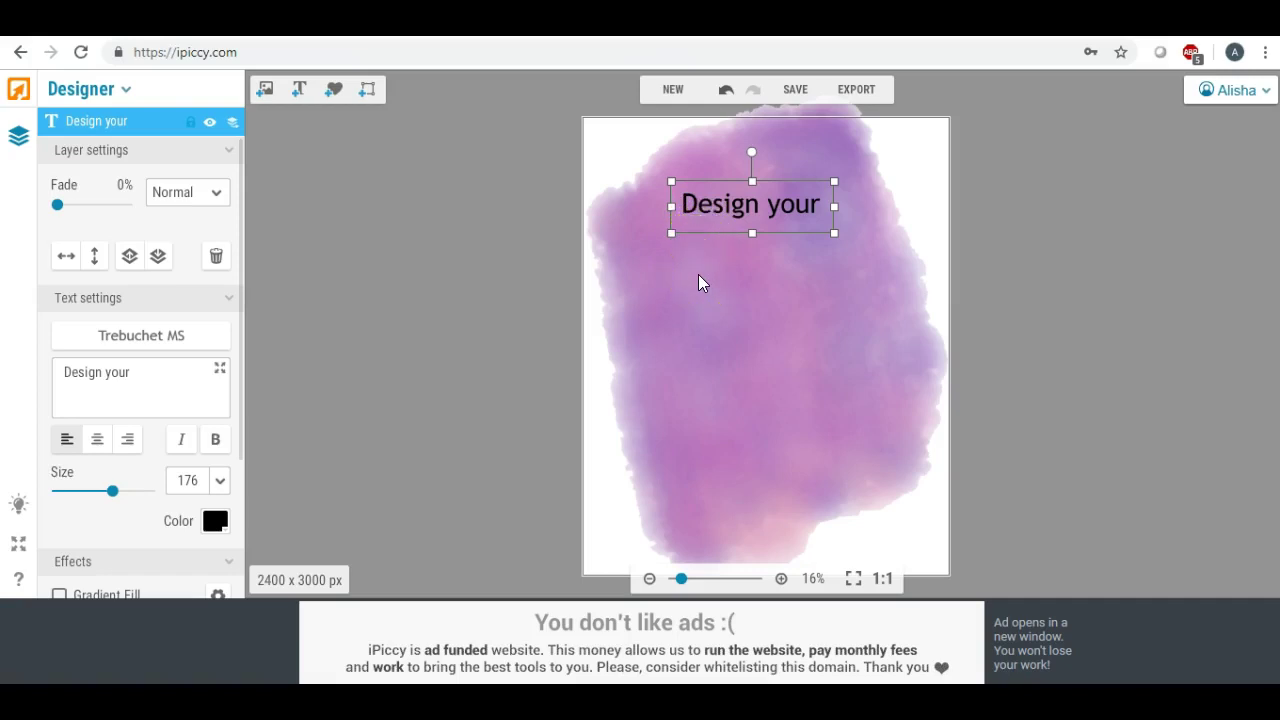
left_click(745, 276)
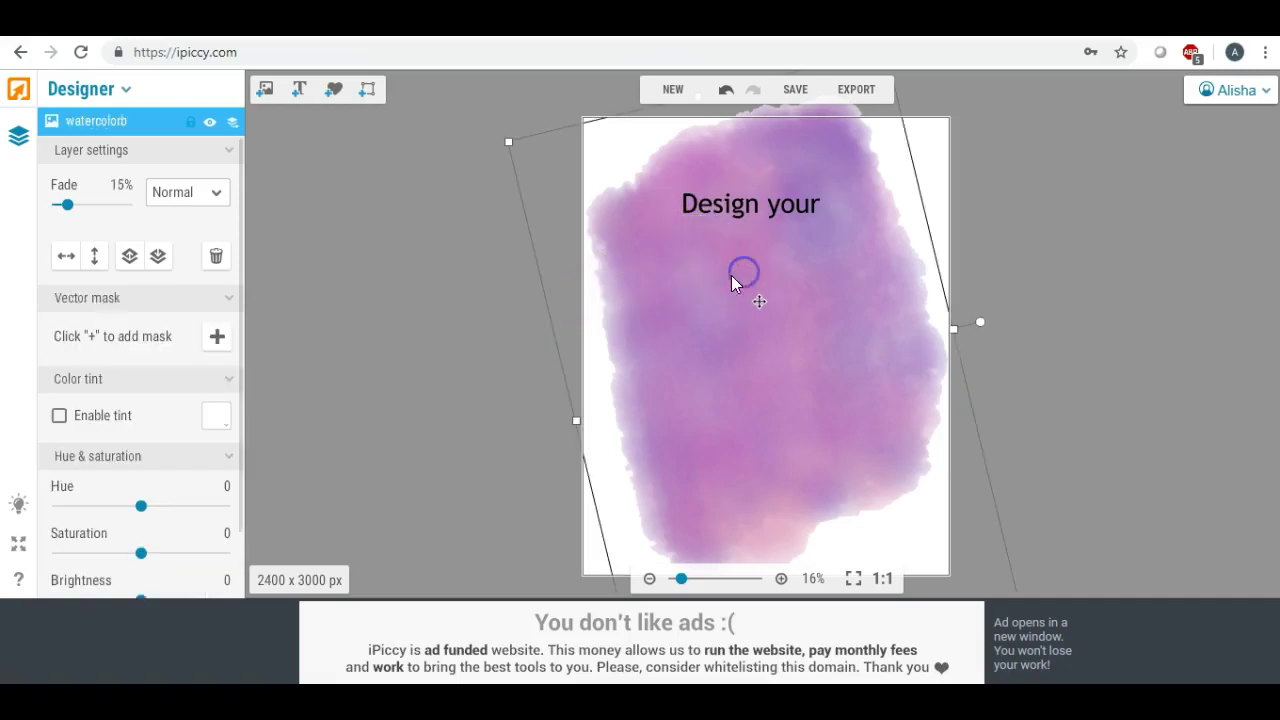
left_click(488, 287)
- Add a second text layer reading "days and" and position it just below "Design your"
left_click(298, 89)
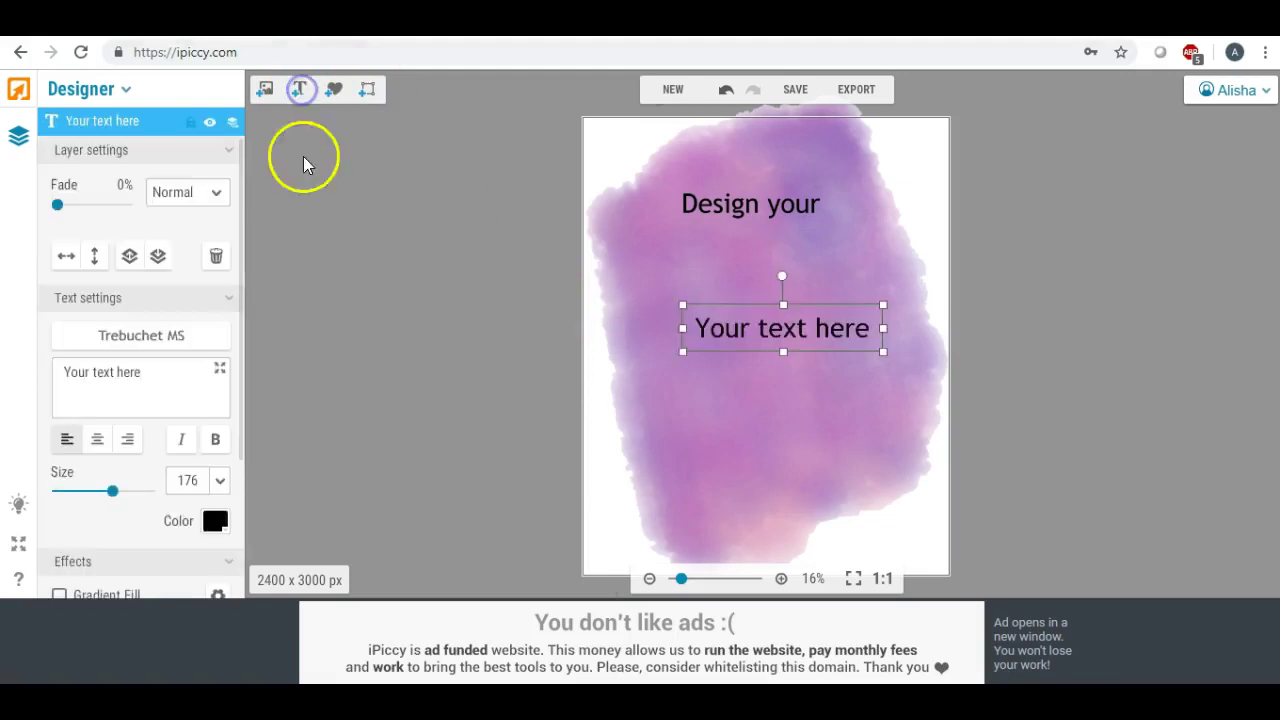
left_click_drag(147, 372, 12, 366)
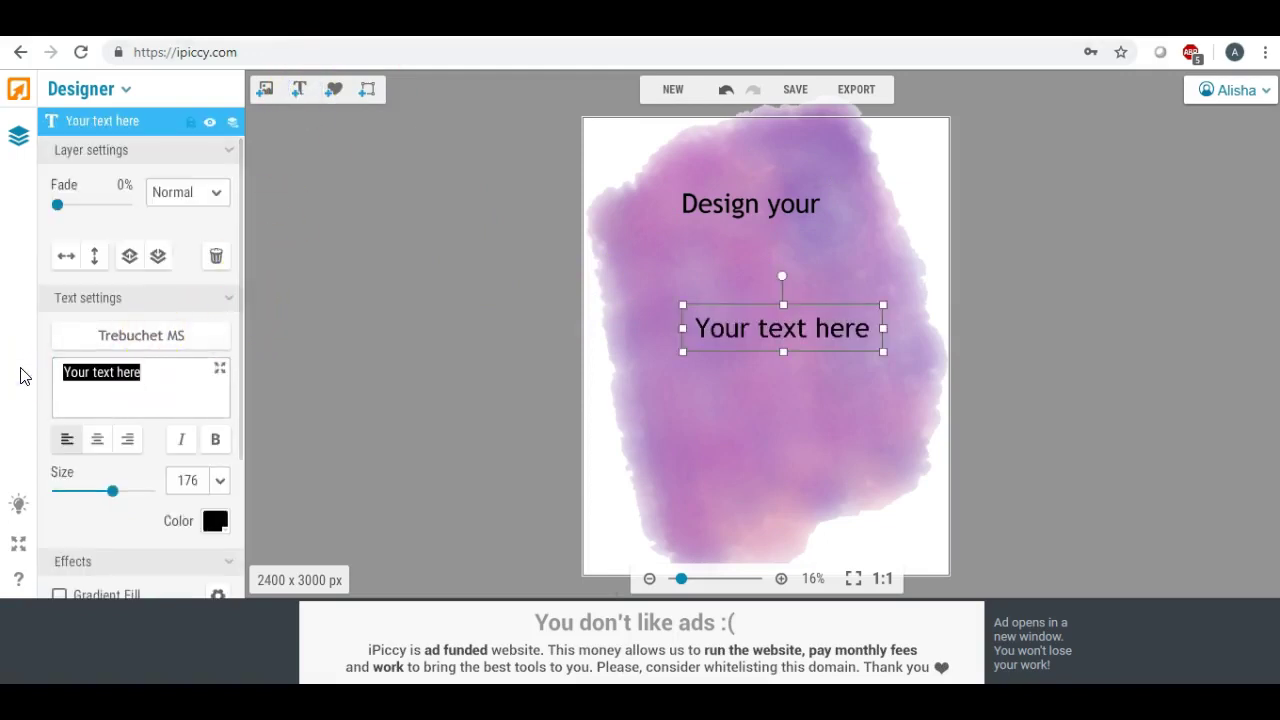
type("day")
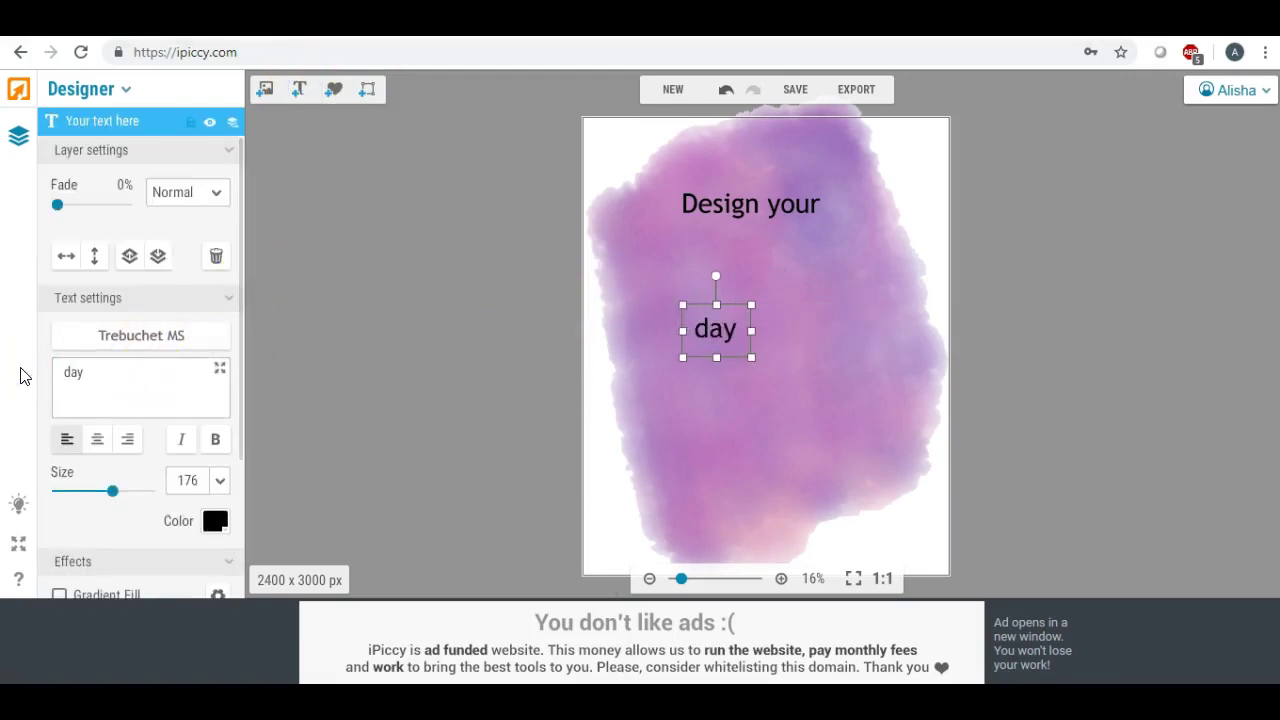
type("s")
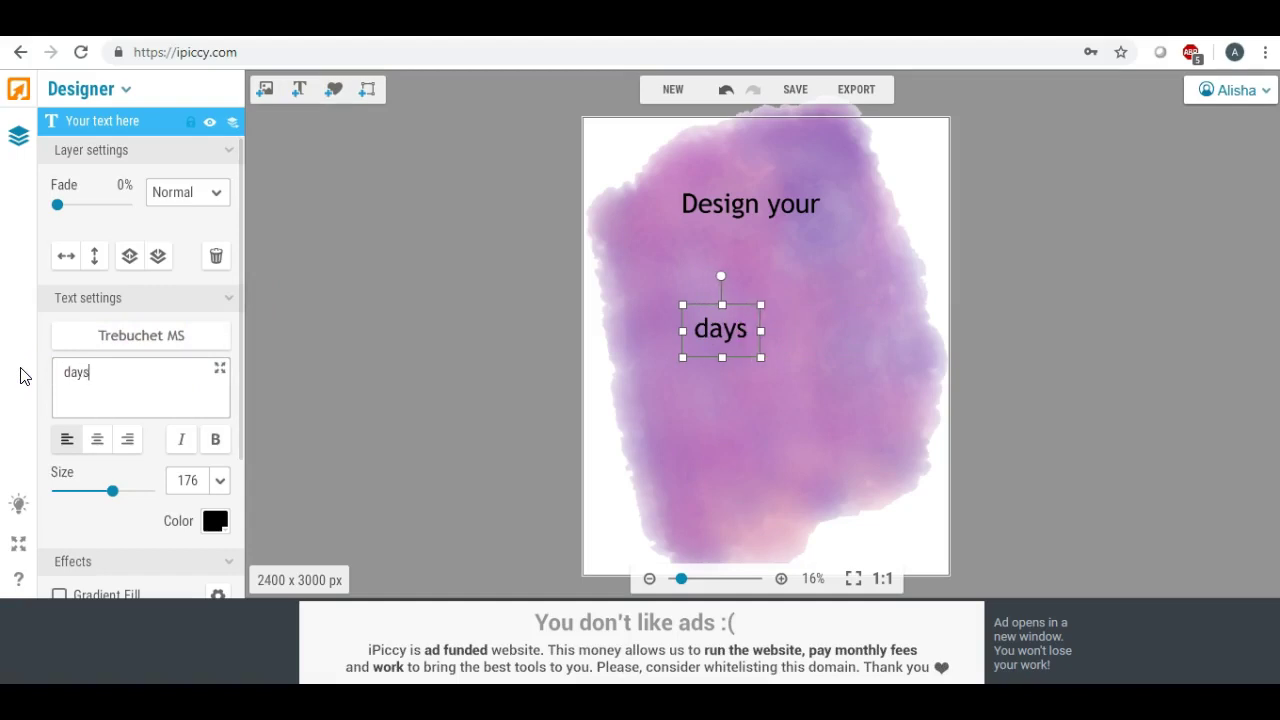
type(" and")
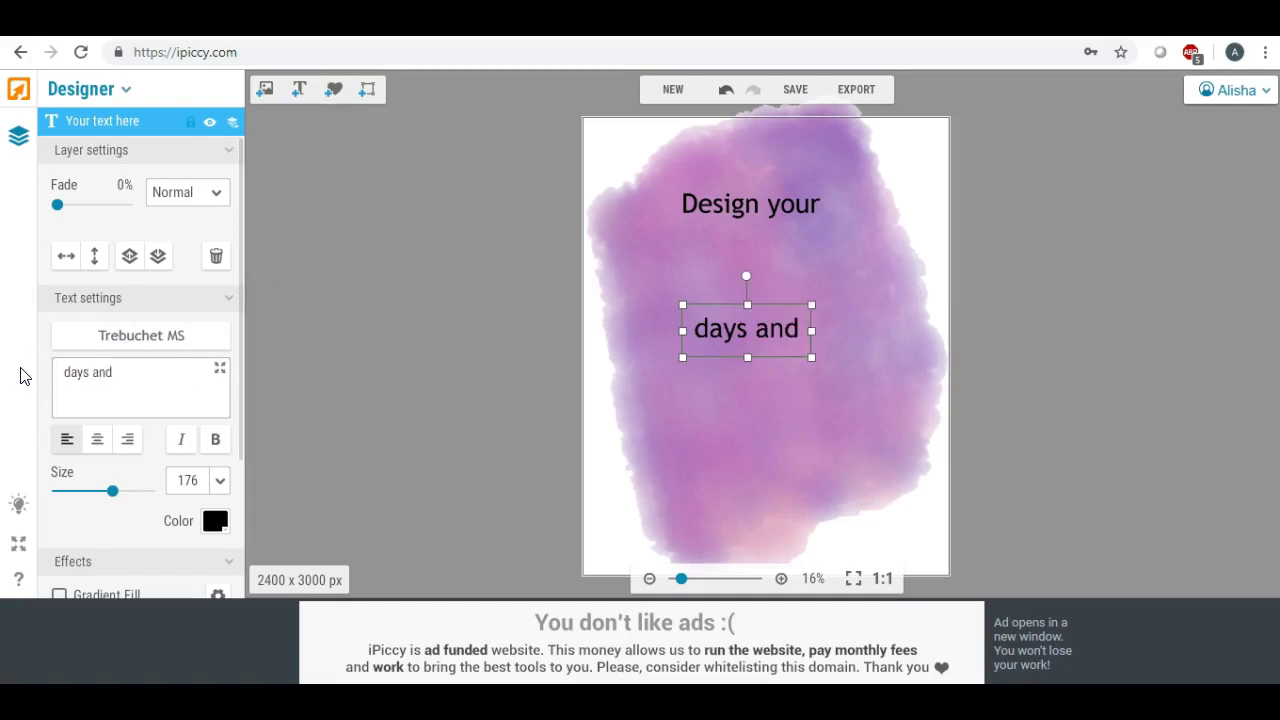
left_click(709, 437)
left_click_drag(772, 336, 766, 271)
- Replace the wording of the "days and" text layer with "make them"
left_click(135, 371)
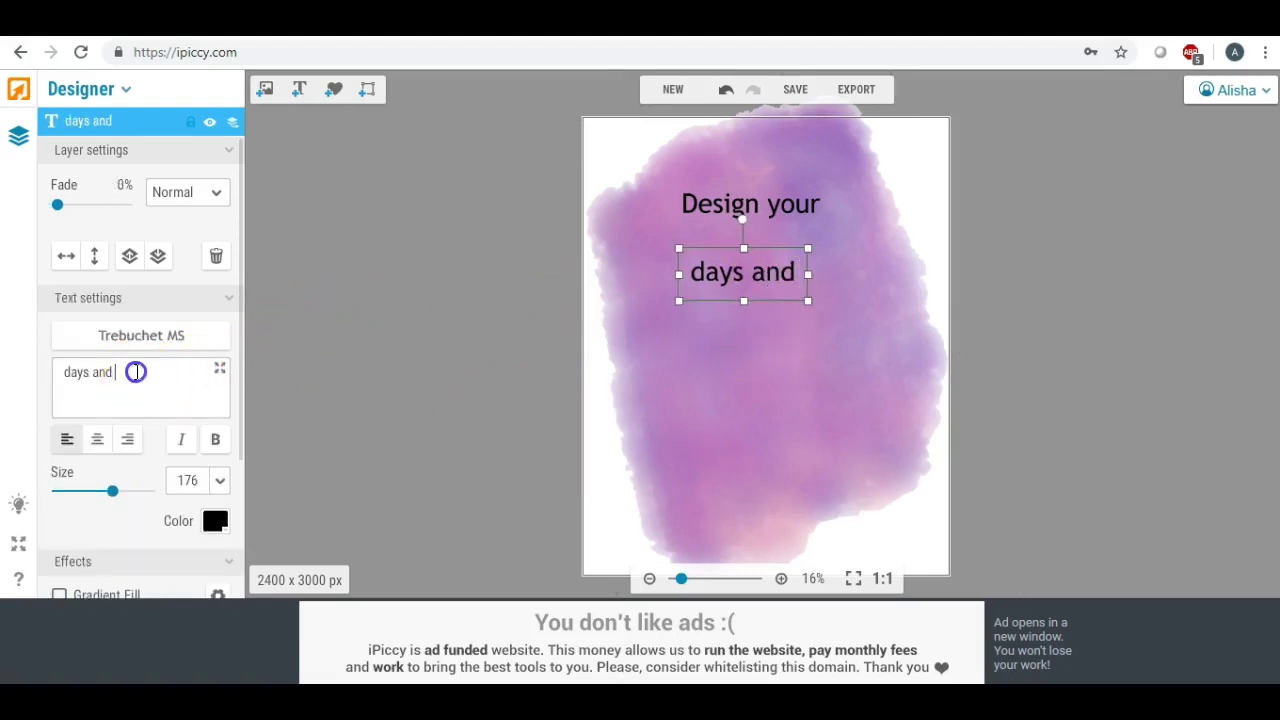
left_click_drag(135, 371, 14, 366)
type("make them")
left_click(48, 383)
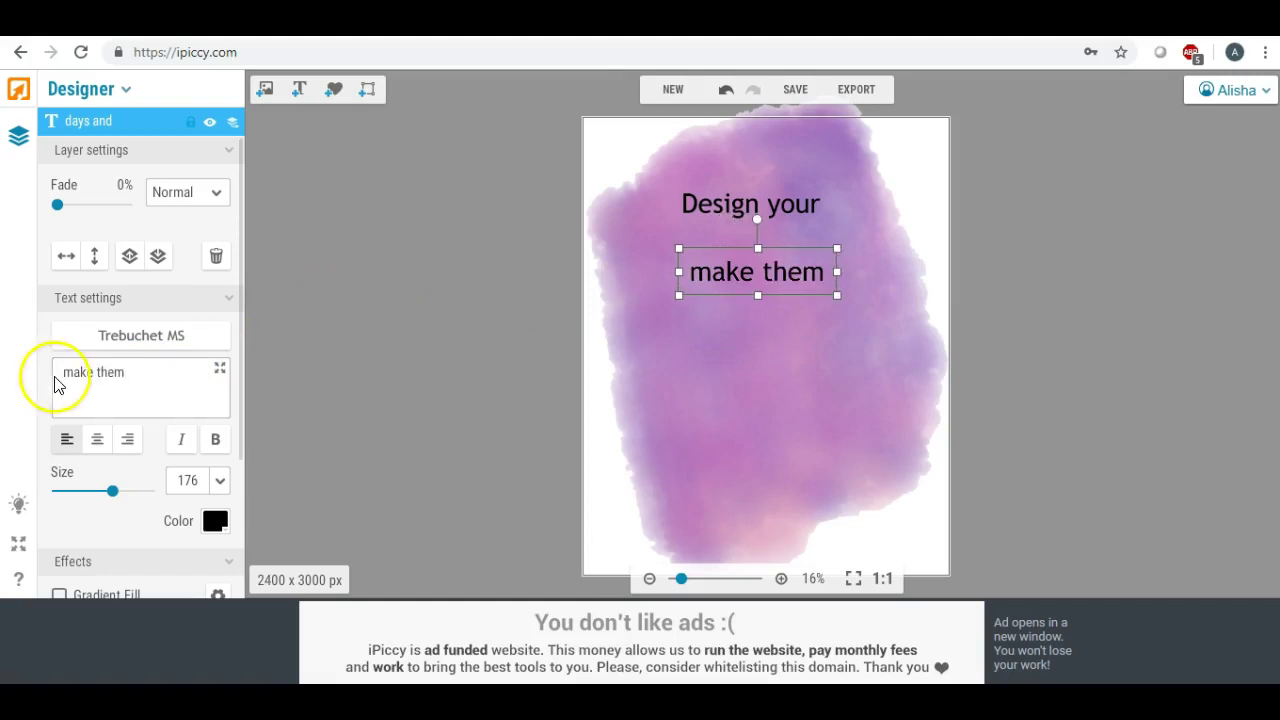
- Add a third text layer reading "days and" and position it directly below "Design your"
left_click(688, 348)
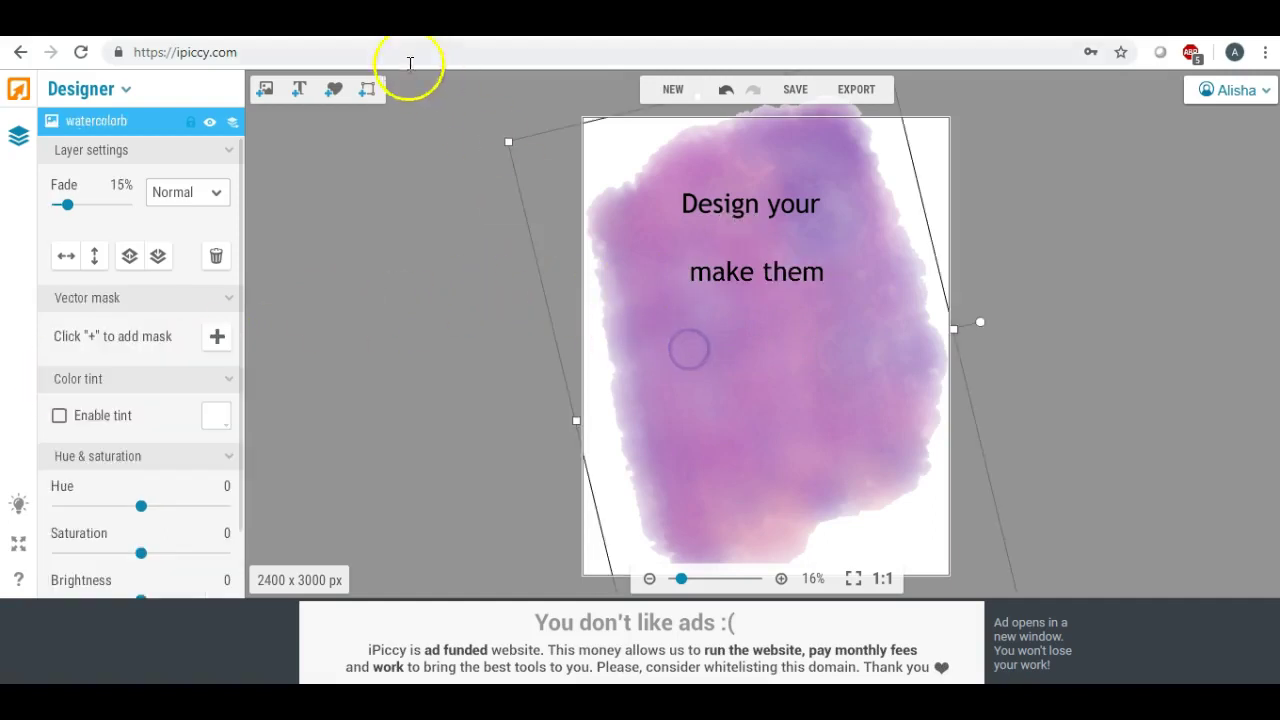
left_click(298, 89)
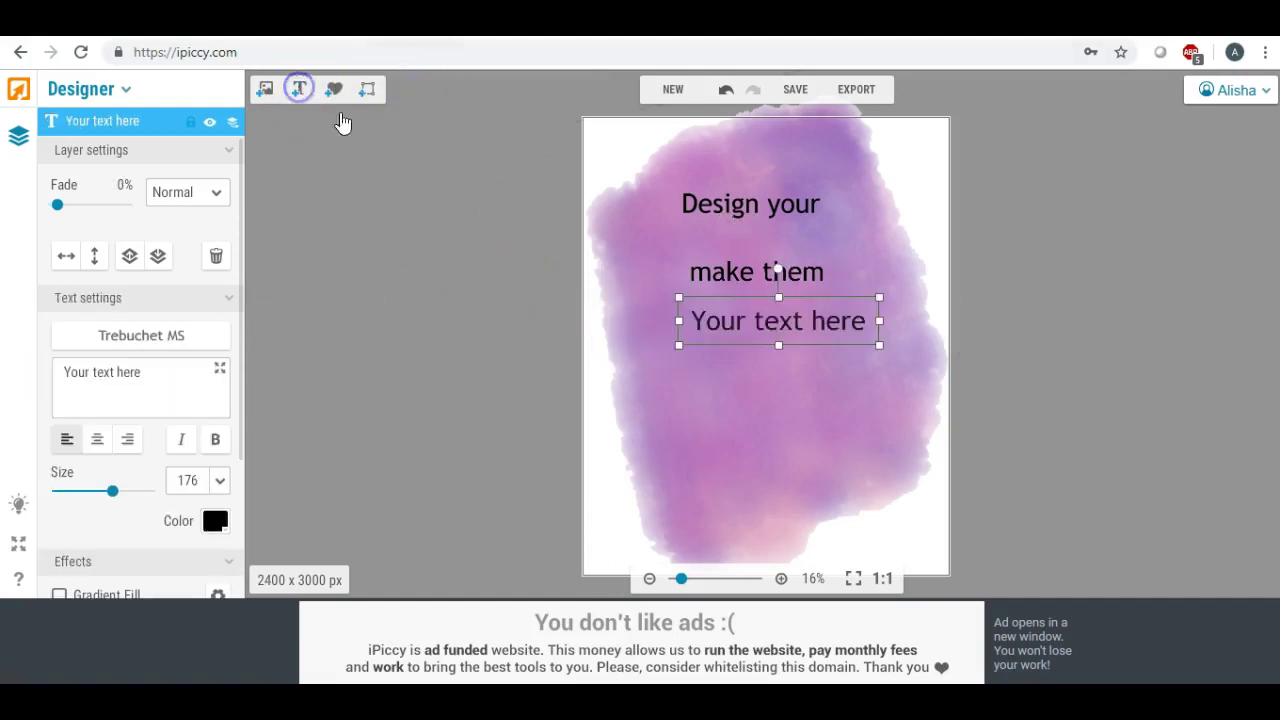
left_click(712, 322)
left_click_drag(162, 370, 12, 371)
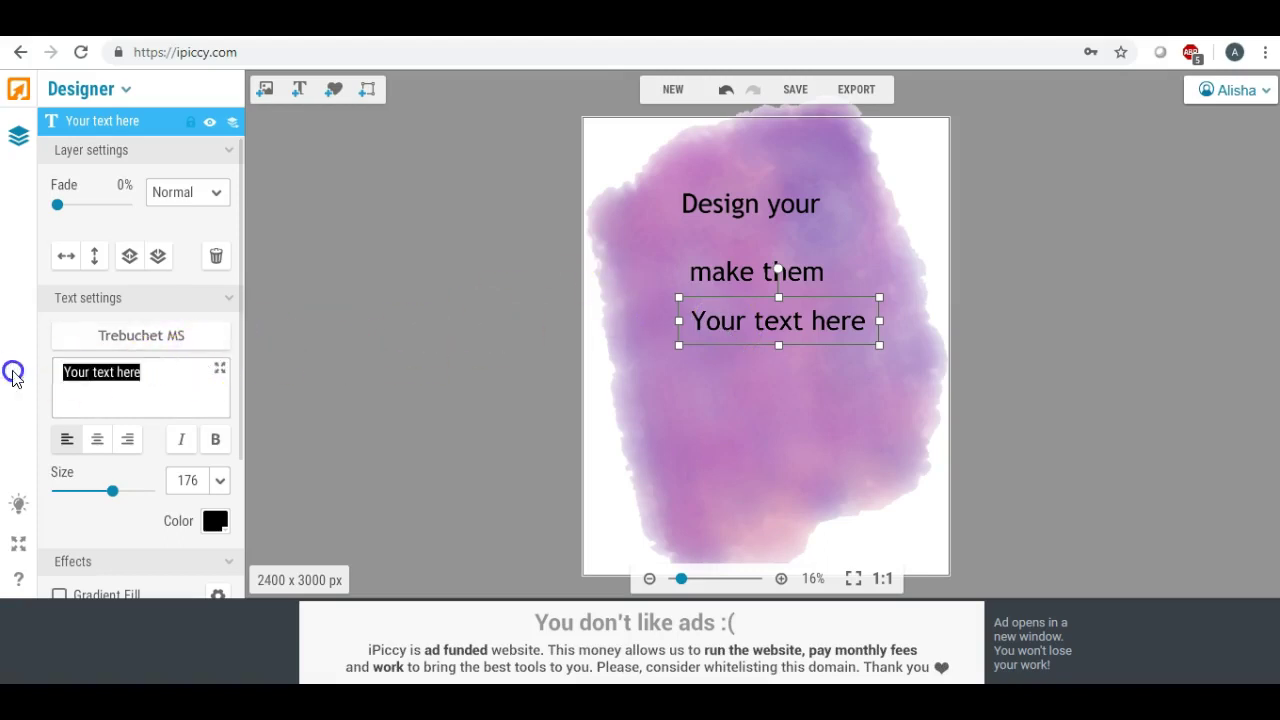
type("days")
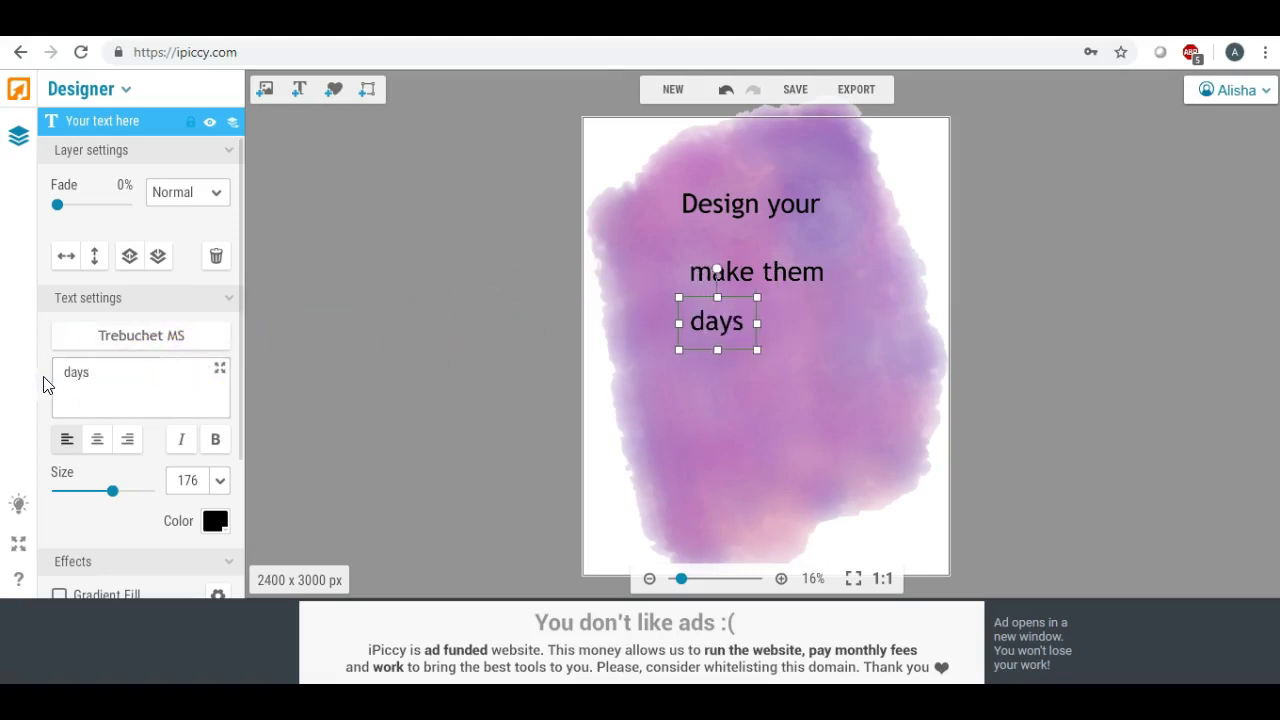
type(" and")
left_click_drag(795, 308, 757, 243)
- Replace the wording of the "make them" layer with "SHINE" and move it down to the lower part of the watercolor
left_click_drag(780, 287, 768, 300)
left_click_drag(156, 374, 66, 389)
type("SHINE")
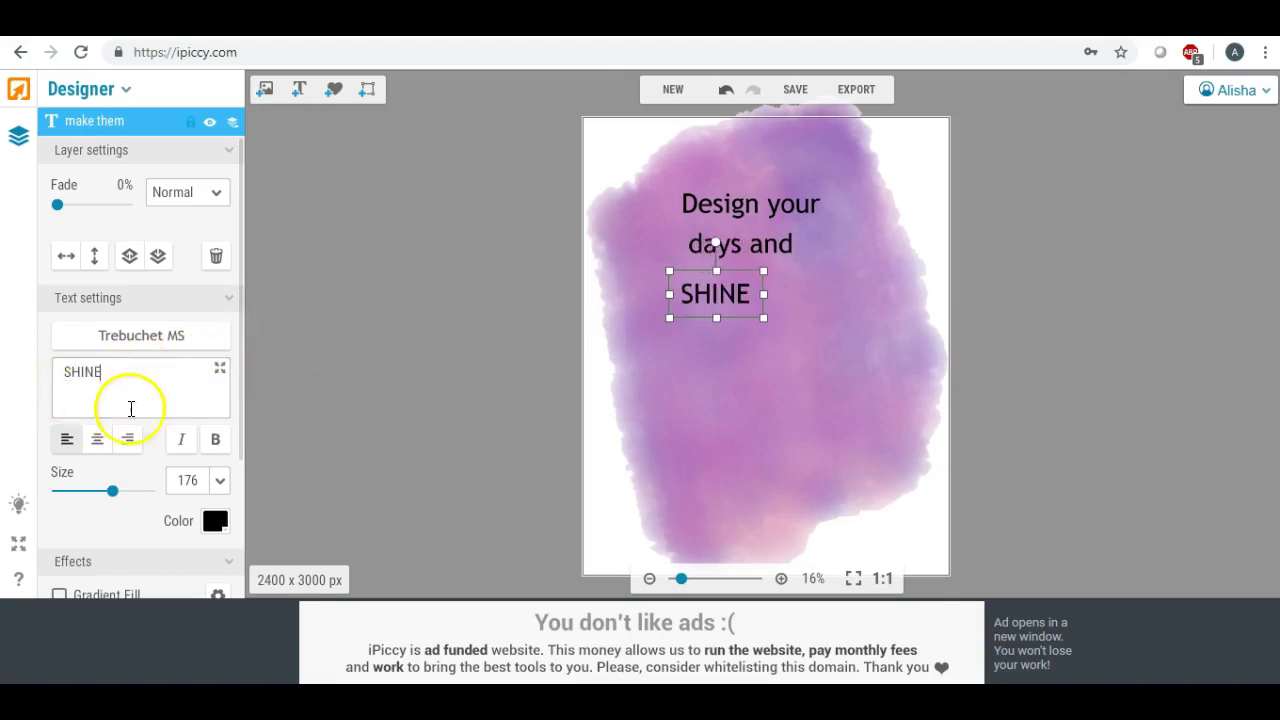
left_click_drag(748, 309, 757, 402)
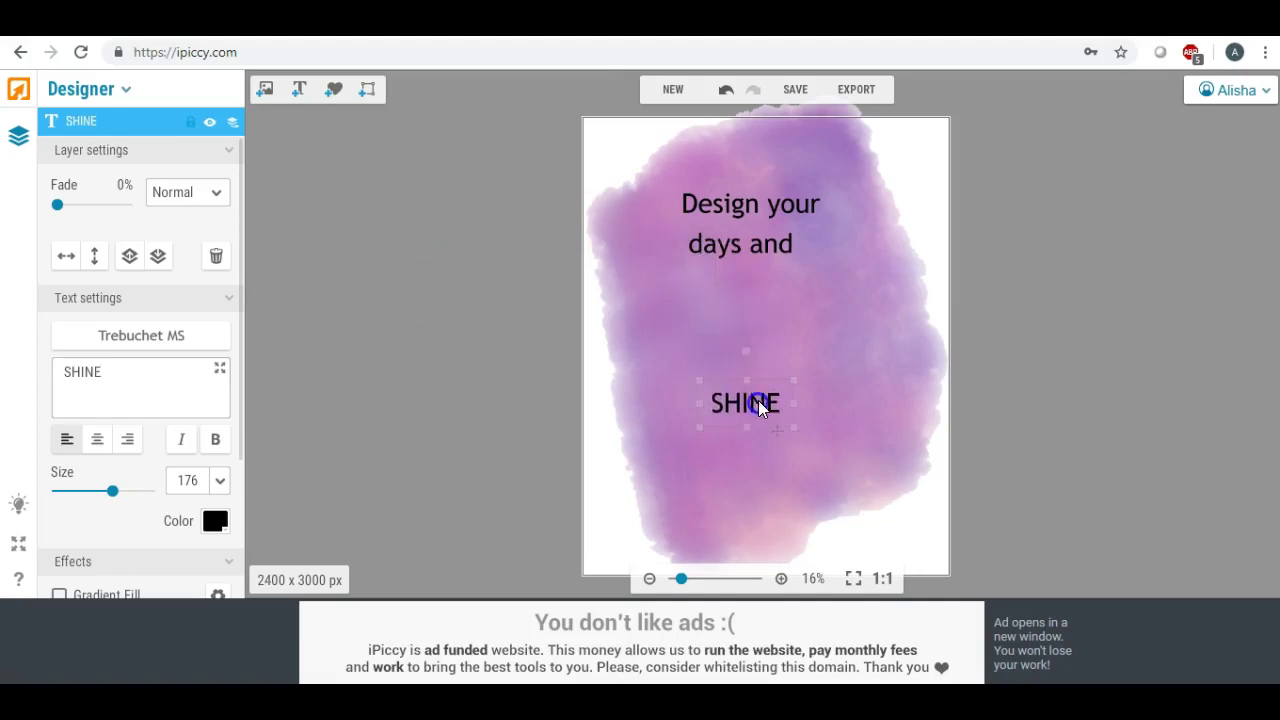
- Add a text layer reading "make them" above "SHINE" and move "days and" slightly down
left_click(718, 302)
left_click(298, 89)
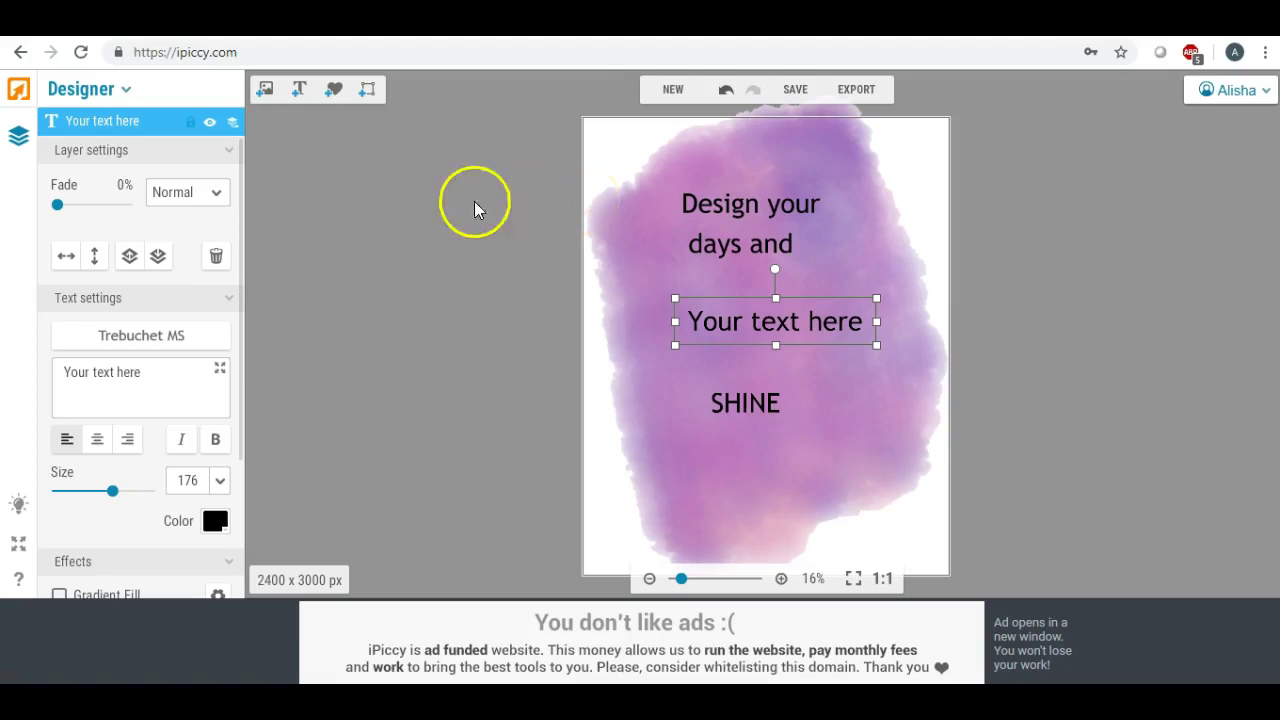
left_click_drag(148, 372, 36, 370)
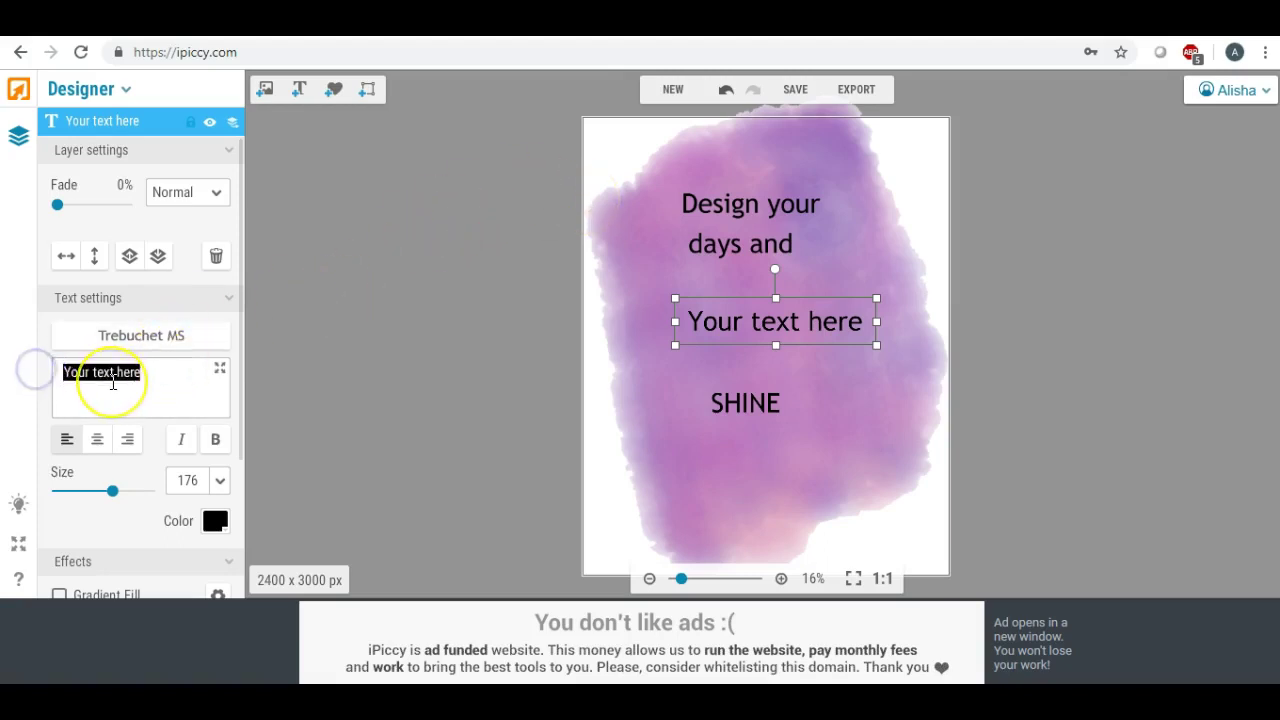
type("make them")
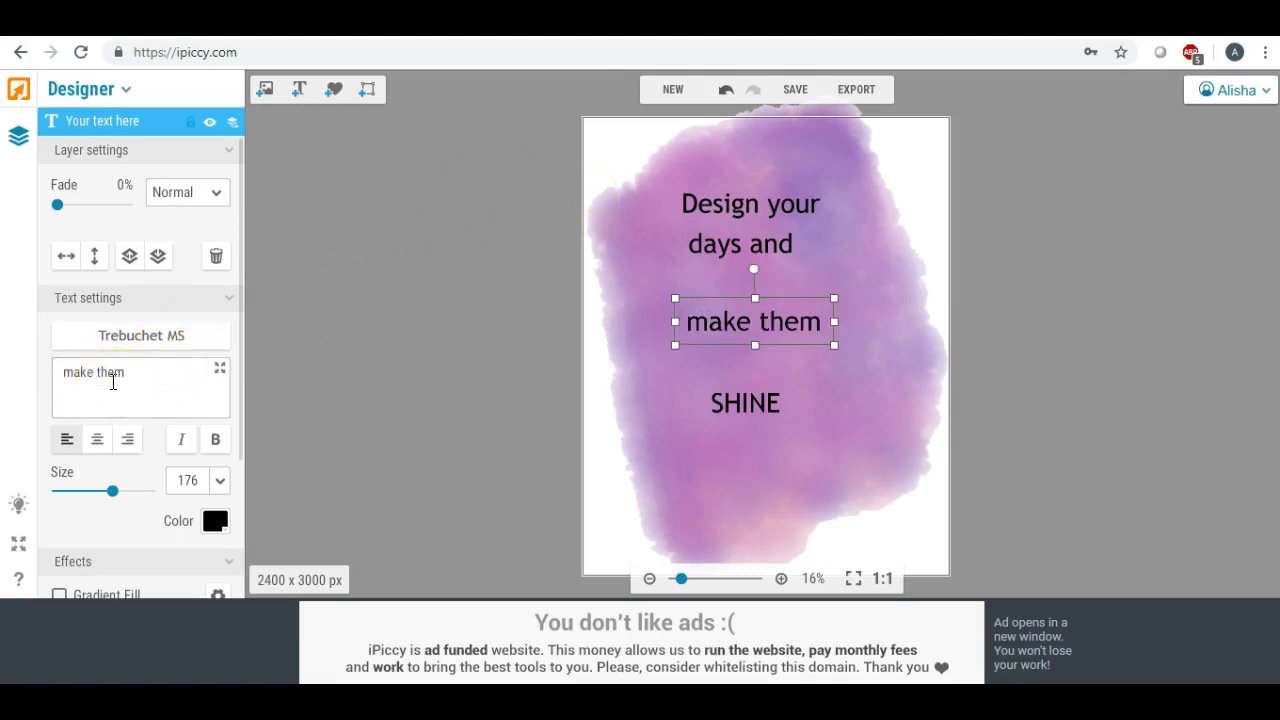
left_click(604, 329)
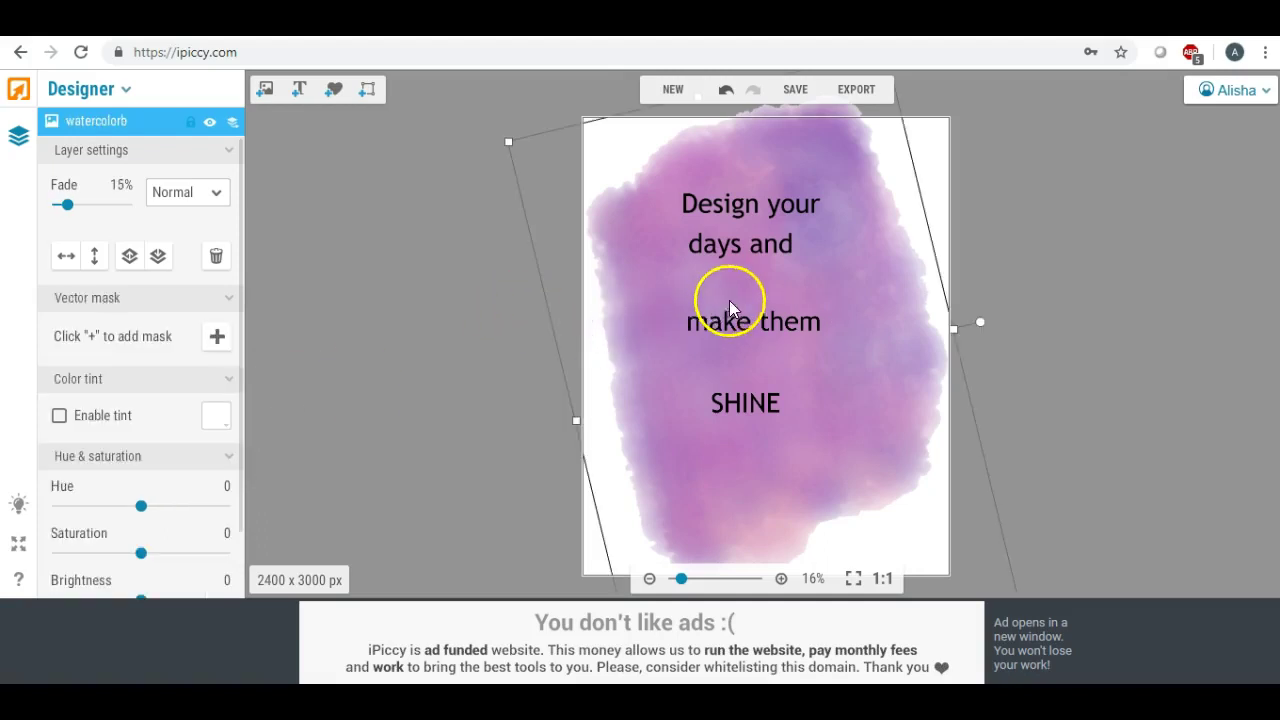
left_click_drag(737, 253, 738, 264)
- Look through the local fonts for the "Design your" text
left_click(754, 200)
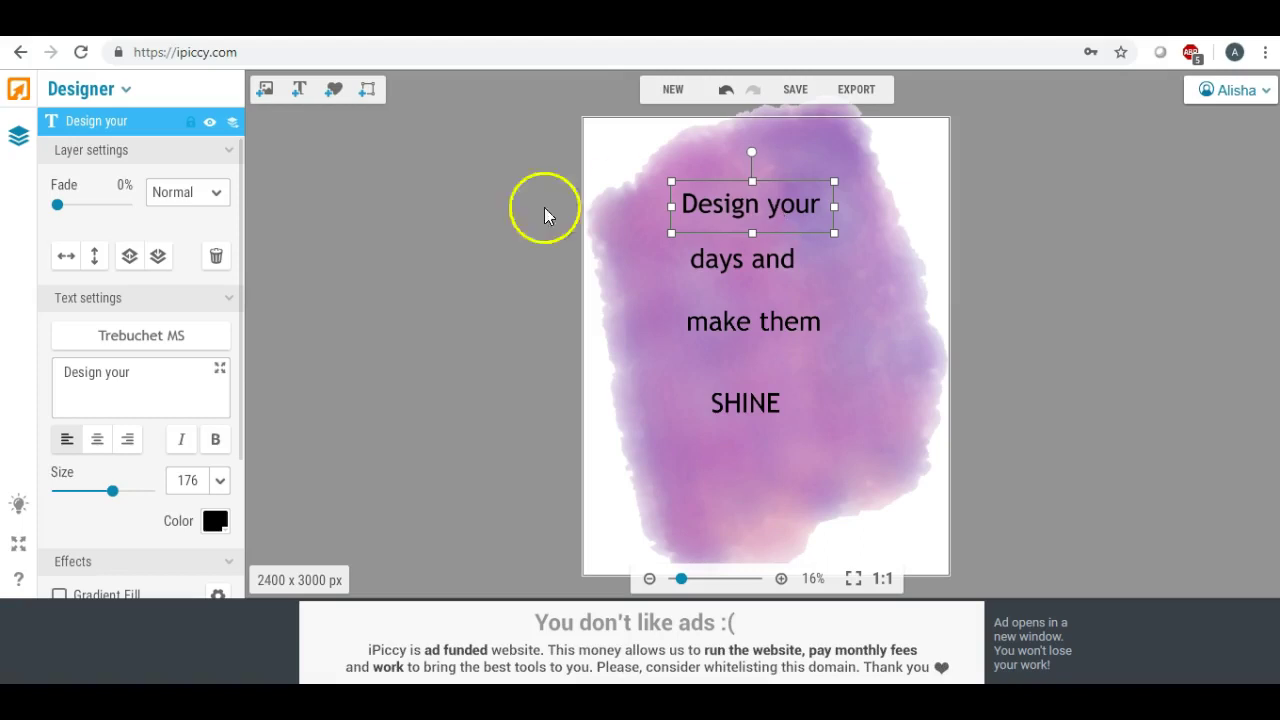
left_click(166, 331)
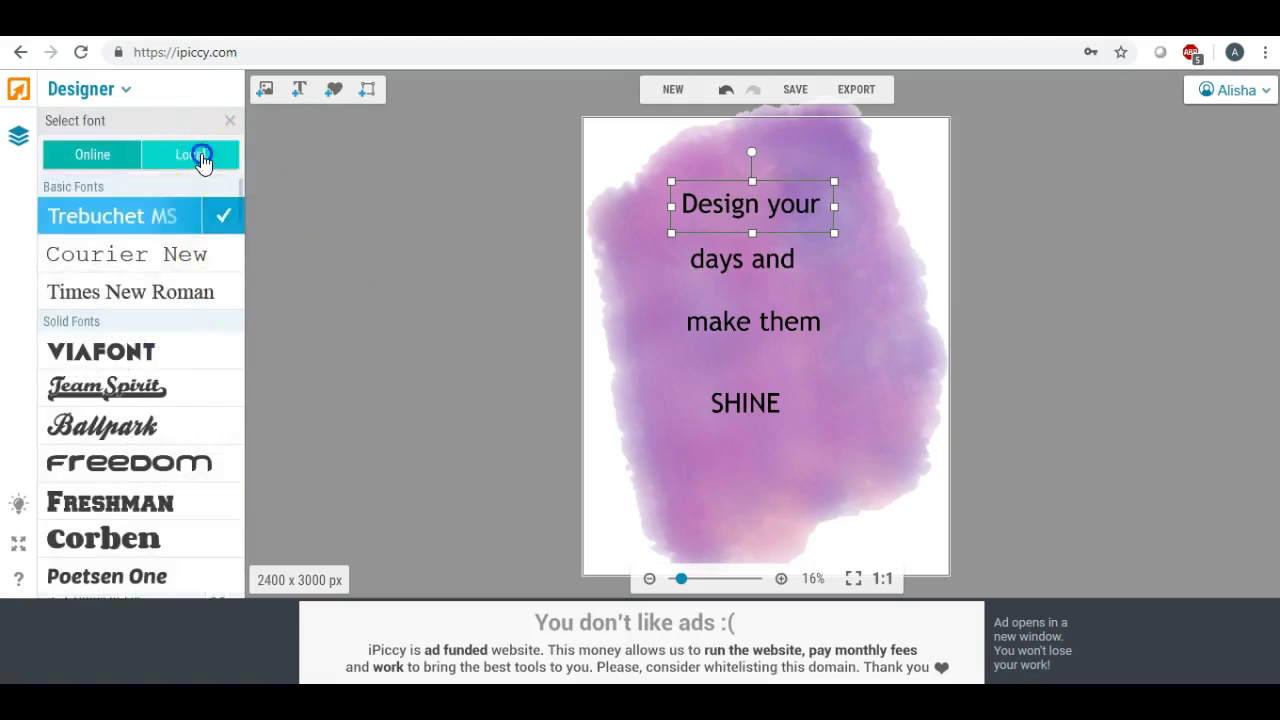
left_click(206, 160)
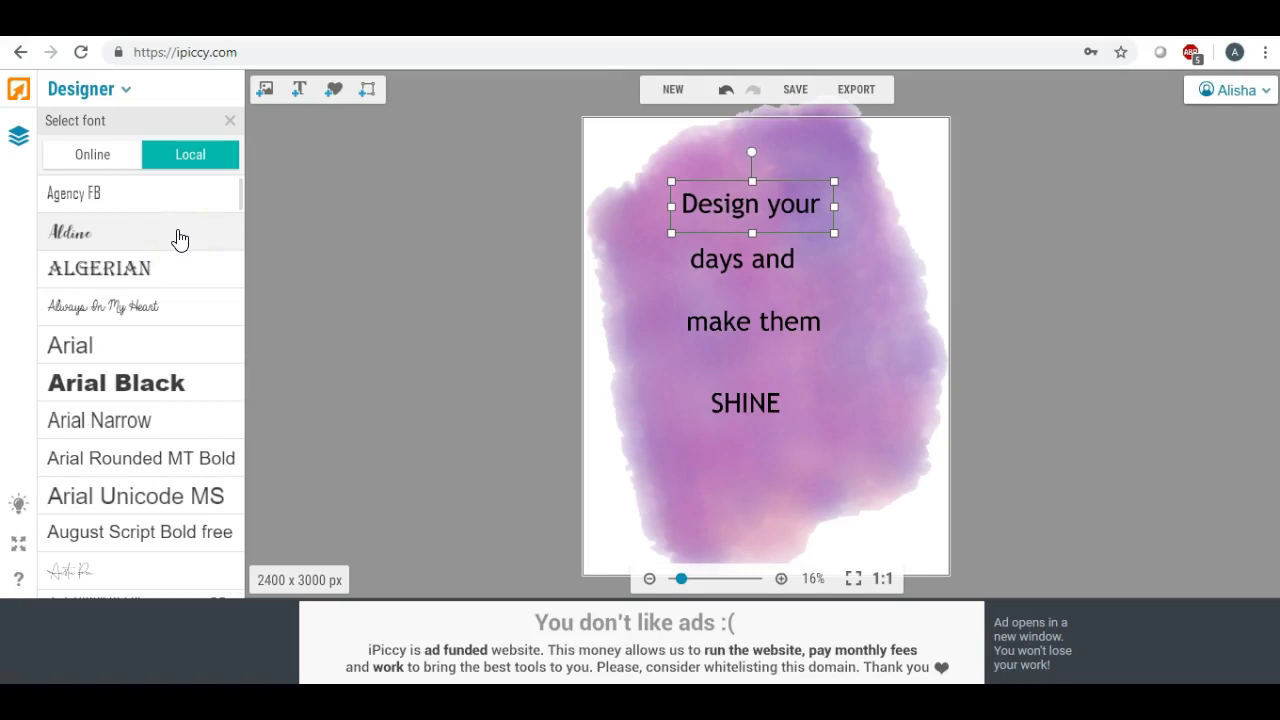
scroll(180, 240, "down", 5)
scroll(180, 242, "down", 5)
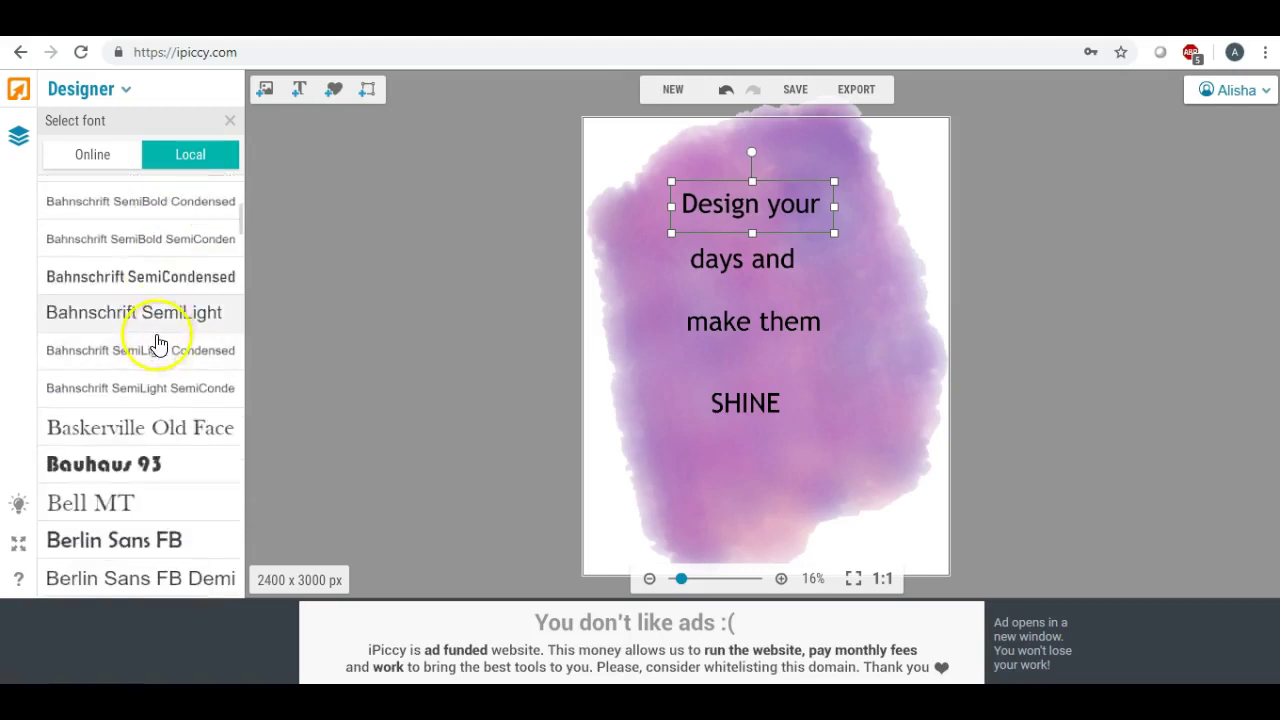
scroll(157, 337, "down", 5)
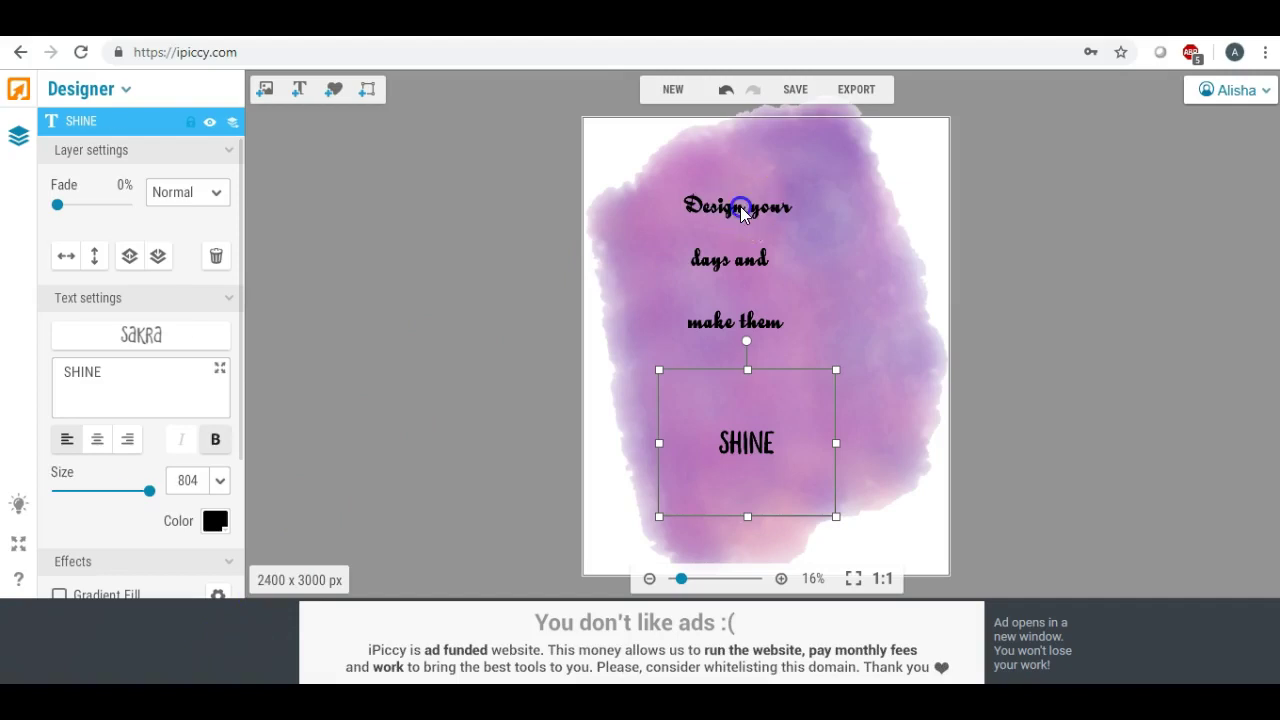
- Enlarge "Design your" slightly near the top of the watercolor and spread "days and" and "make them" further down below it
left_click(741, 210)
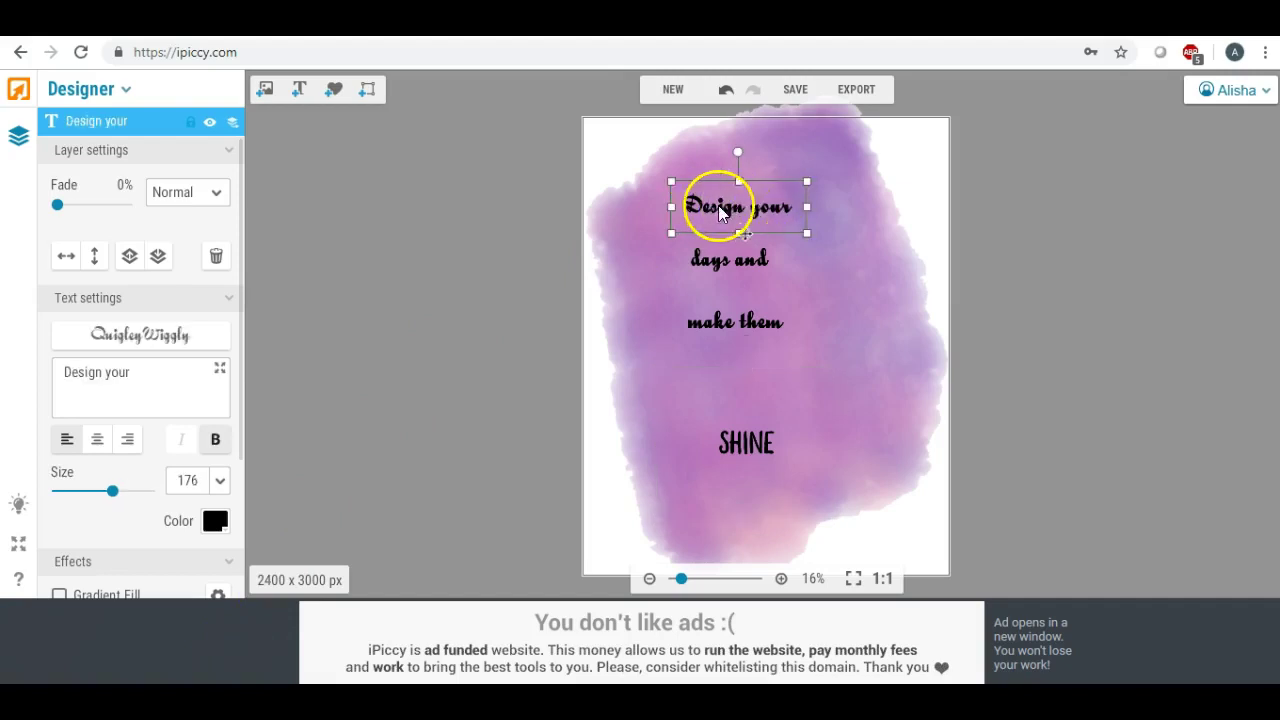
left_click_drag(680, 238, 460, 348)
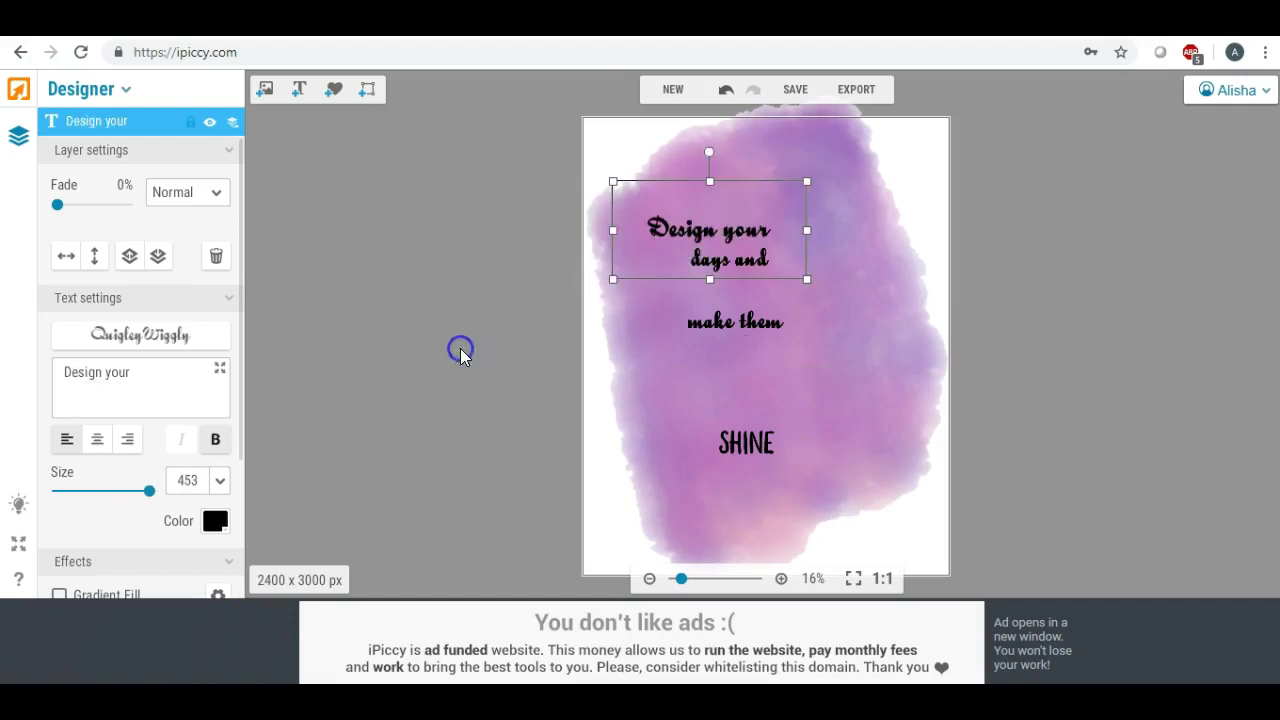
left_click_drag(703, 226, 743, 203)
left_click_drag(722, 322, 722, 335)
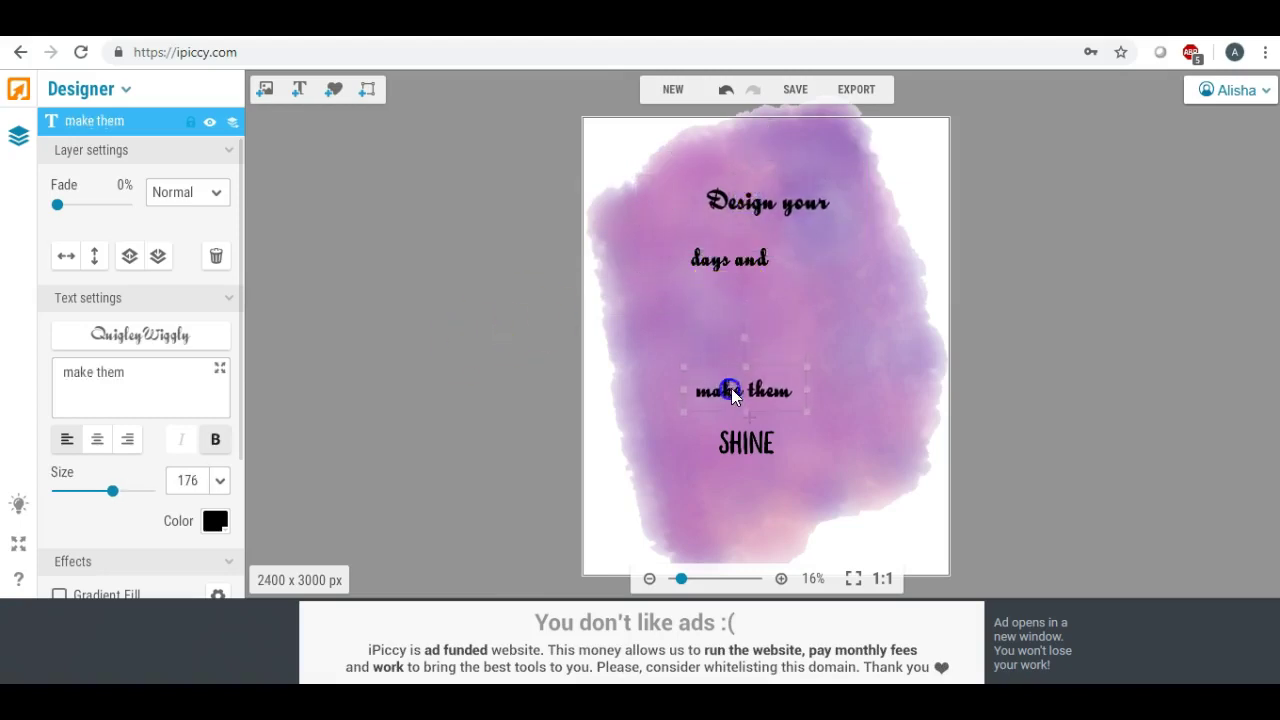
left_click_drag(741, 262, 757, 300)
- Stretch "Design your" wider and taller until it nearly spans the page, and center it at the top
left_click(762, 208)
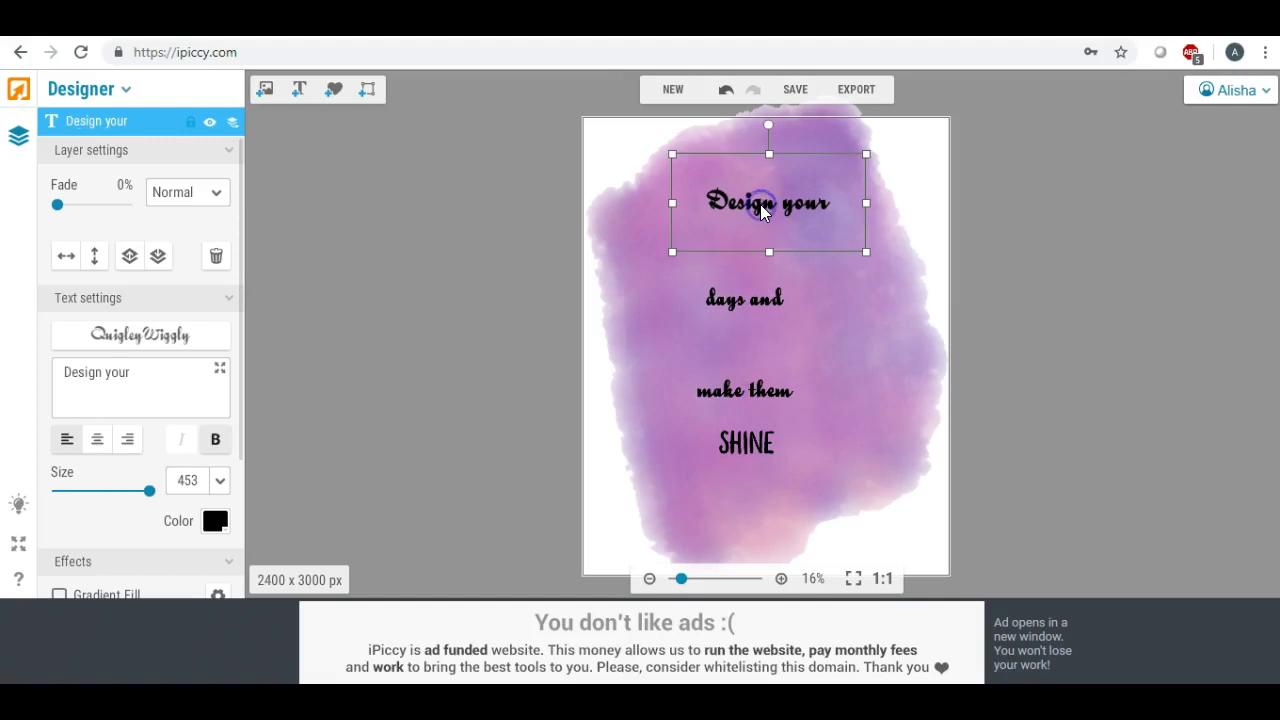
left_click_drag(671, 203, 512, 197)
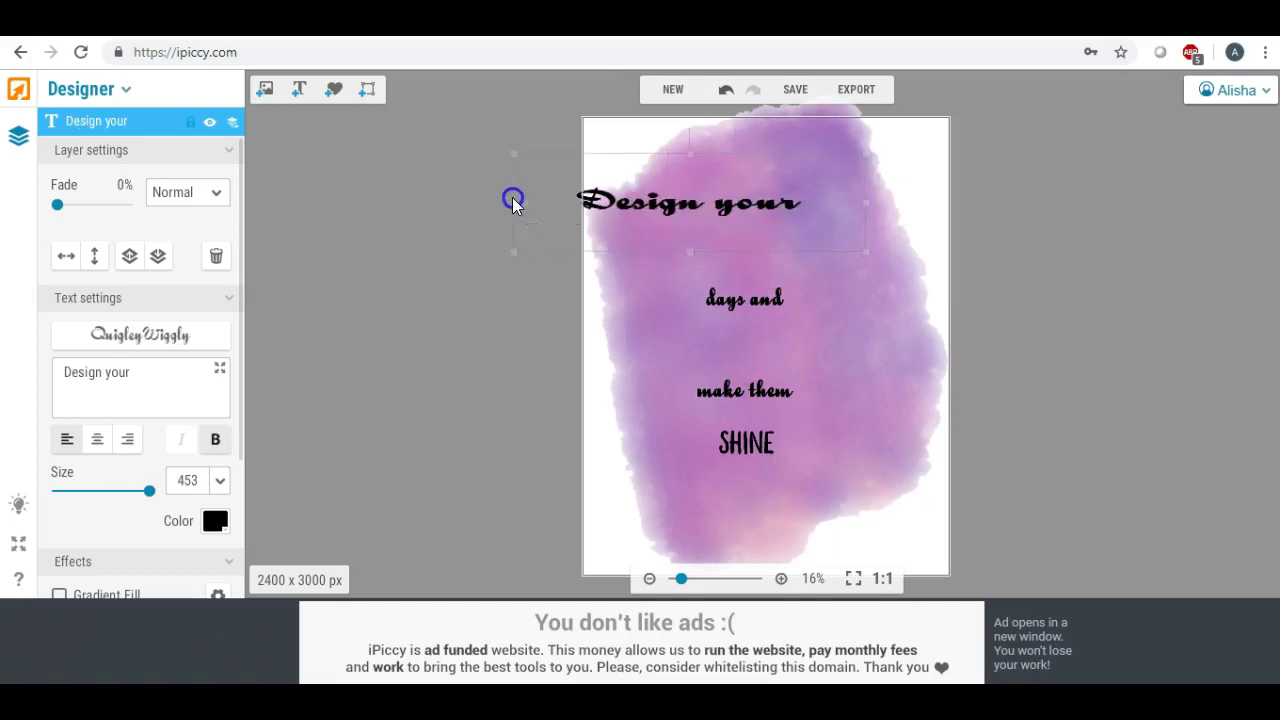
left_click_drag(718, 252, 695, 394)
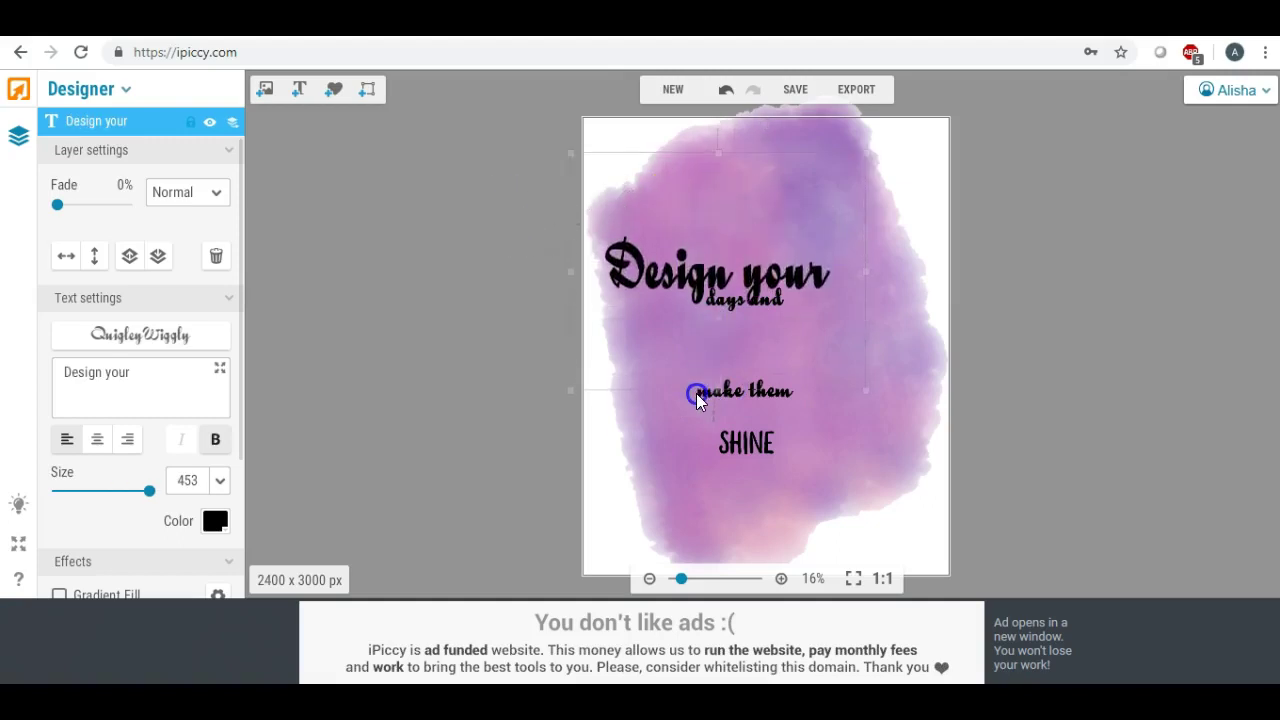
left_click_drag(760, 236, 806, 224)
left_click_drag(908, 213, 979, 220)
left_click_drag(869, 220, 831, 220)
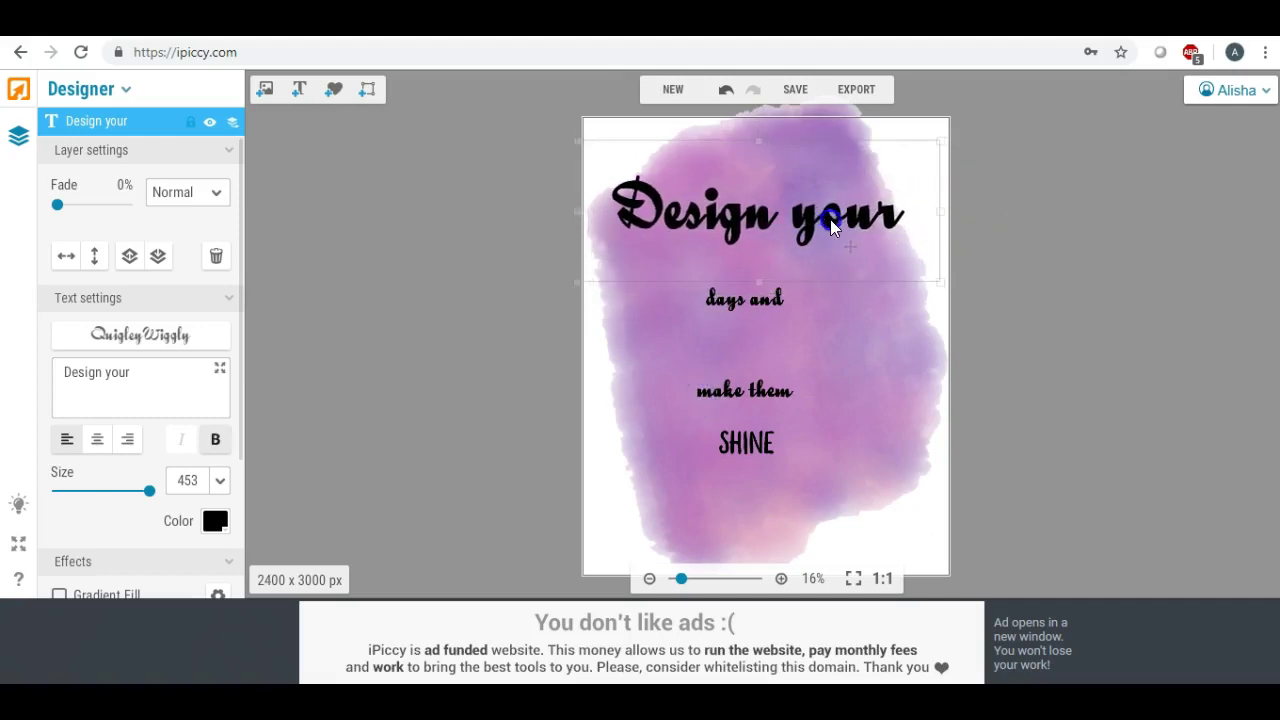
- Stretch "days and" wider and taller to suit the headline and center it below "Design your"
left_click(760, 300)
left_click_drag(695, 300, 508, 298)
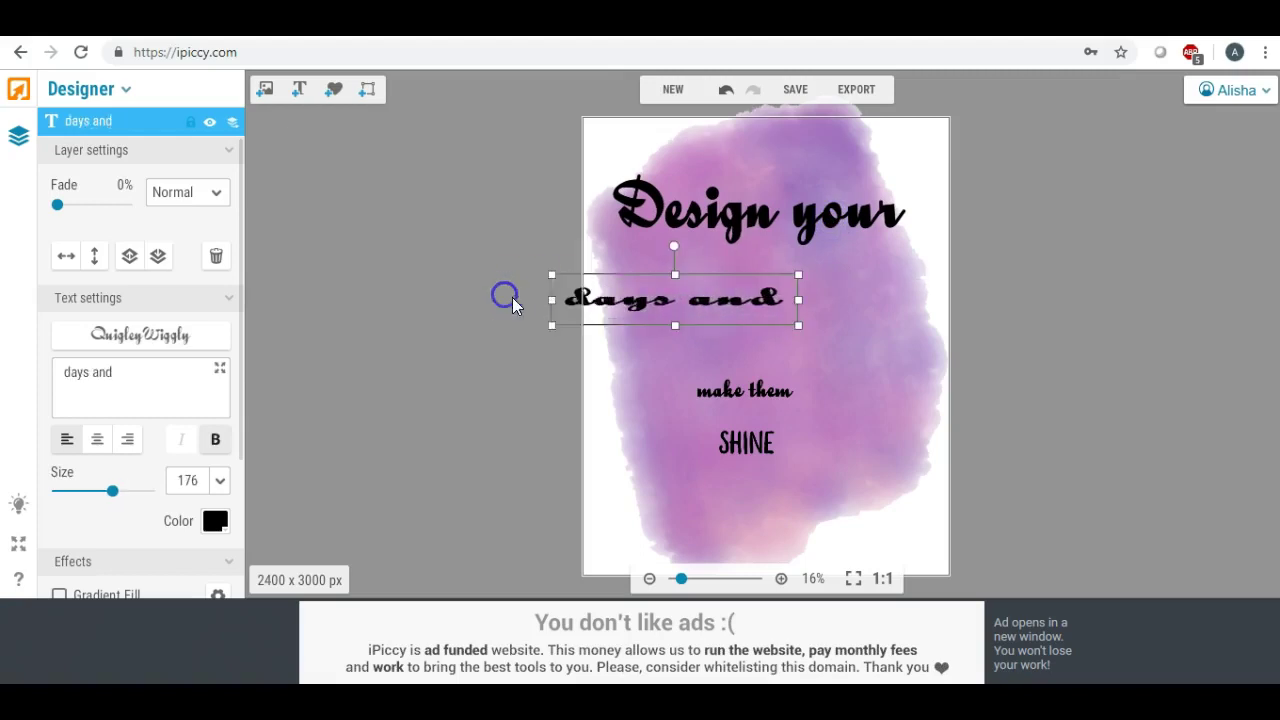
left_click_drag(677, 327, 665, 424)
left_click_drag(798, 324, 845, 324)
left_click_drag(698, 379, 691, 403)
left_click_drag(714, 320, 775, 340)
- Enlarge "Design your" a little more, recenter it, and move "days and" up closer beneath it
left_click(770, 212)
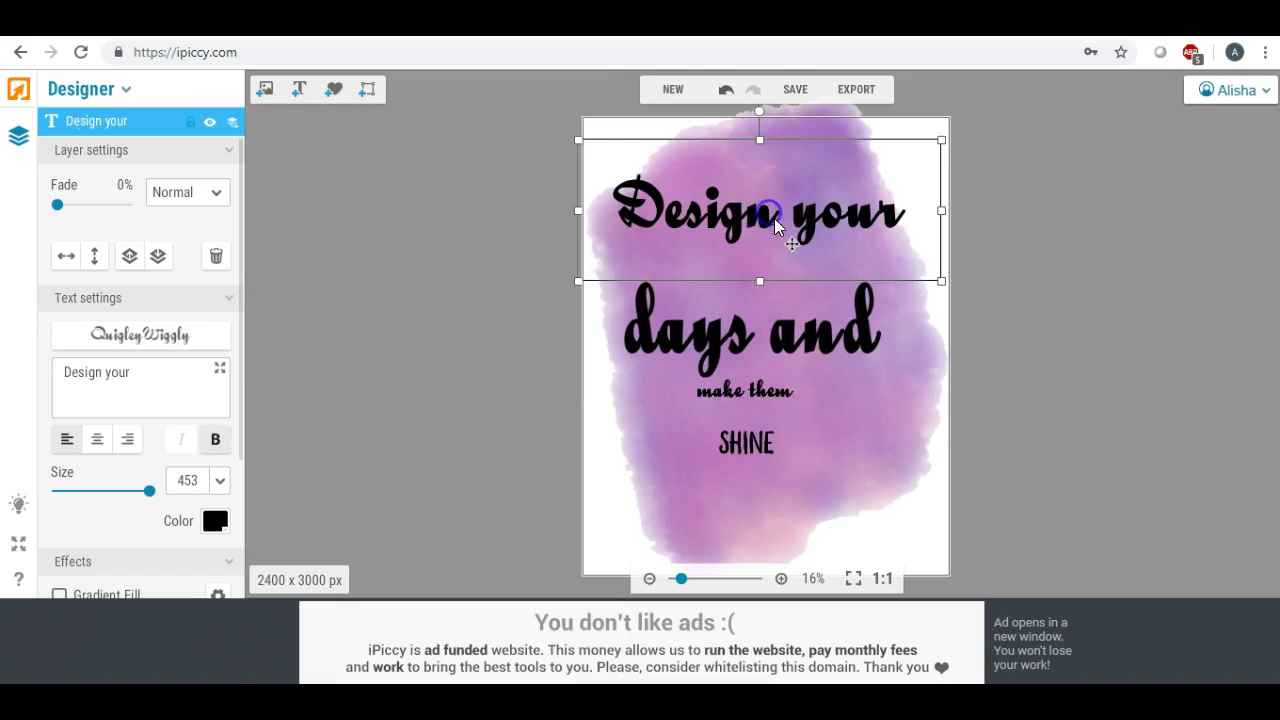
mouse_move(760, 281)
left_mouse_down()
mouse_move(759, 323)
mouse_move(752, 302)
left_mouse_up()
left_click_drag(587, 228, 550, 226)
left_click_drag(674, 230, 753, 215)
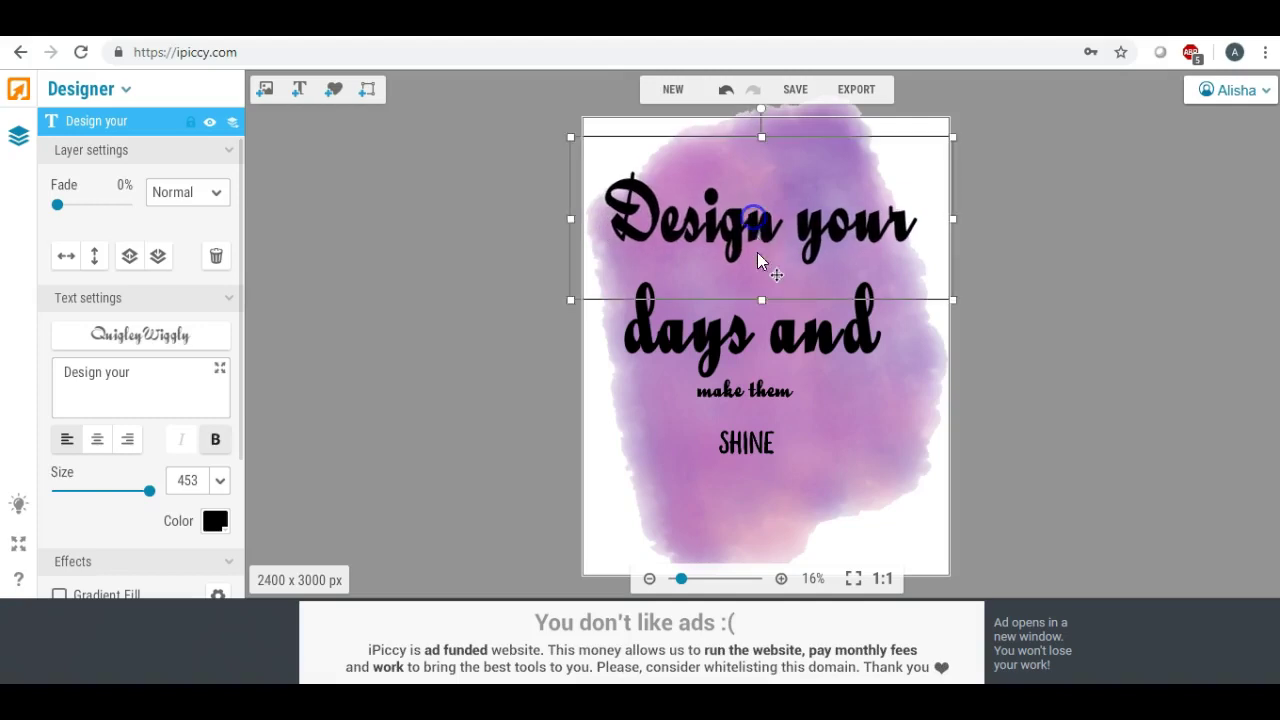
left_click(767, 318)
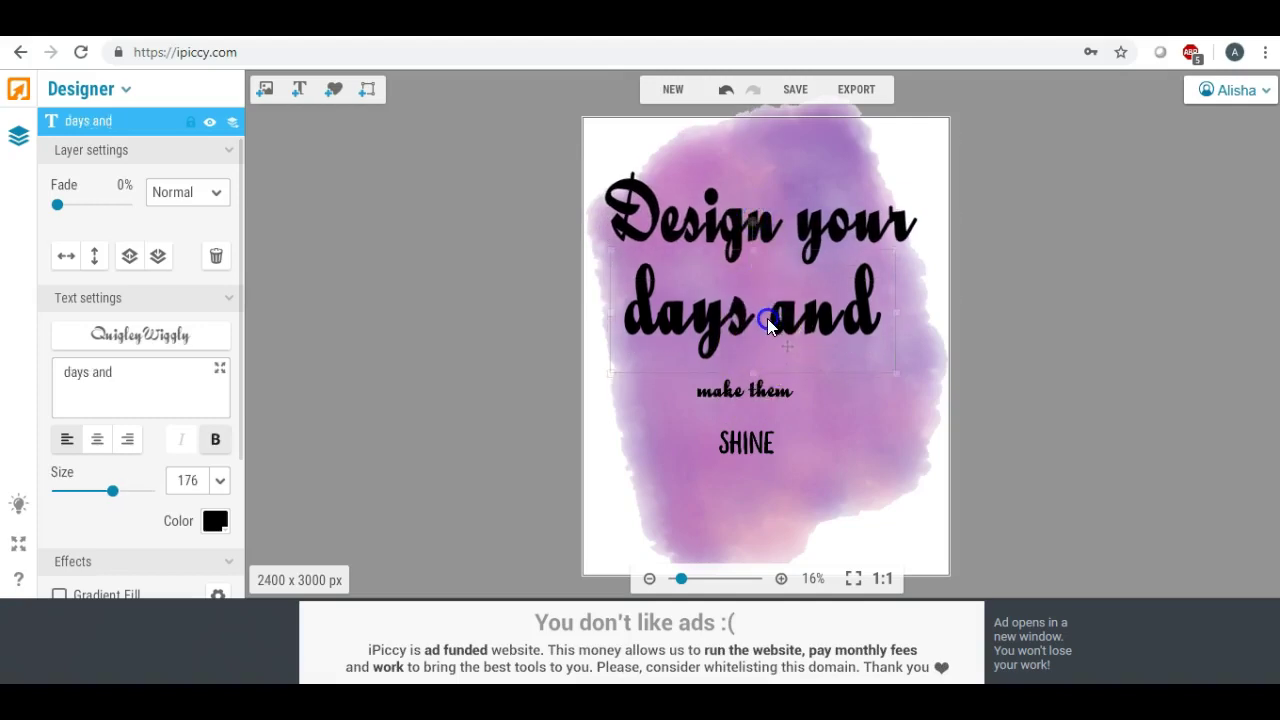
- Stretch "make them" wider and taller to suit the lines above and move it directly below "days and"
left_click(738, 398)
left_click_drag(680, 388, 458, 379)
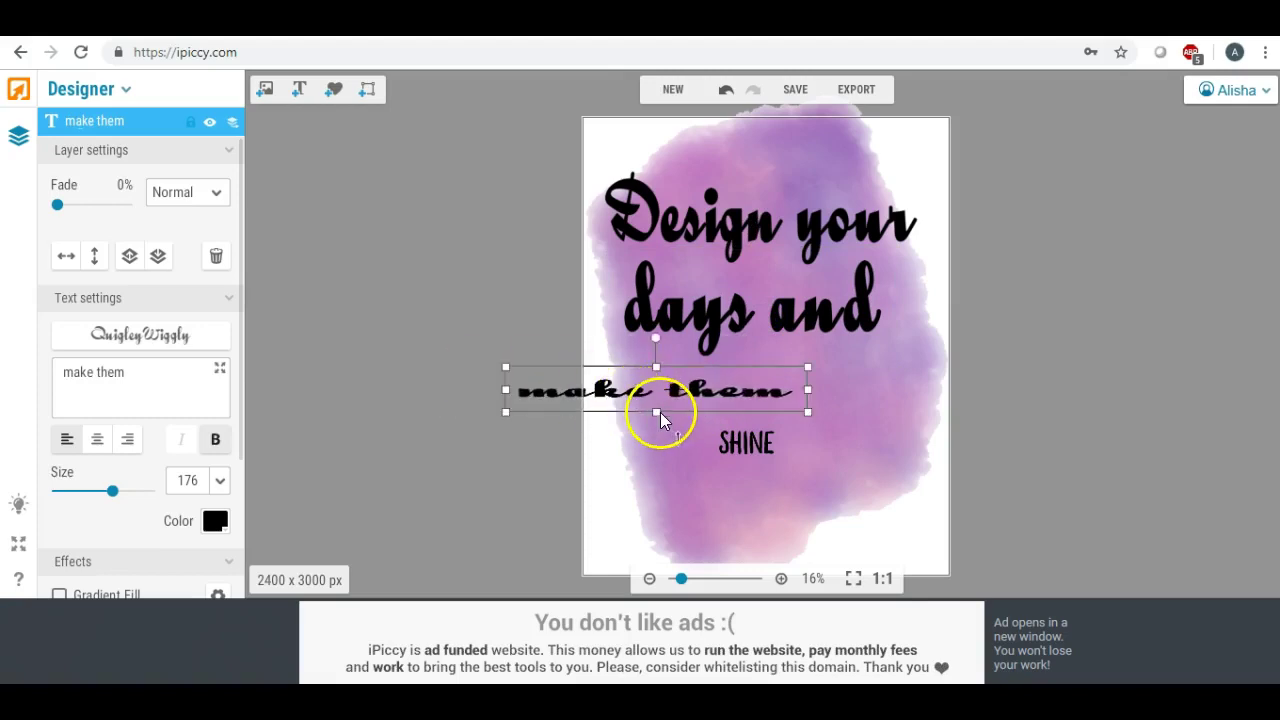
left_click_drag(657, 420, 651, 551)
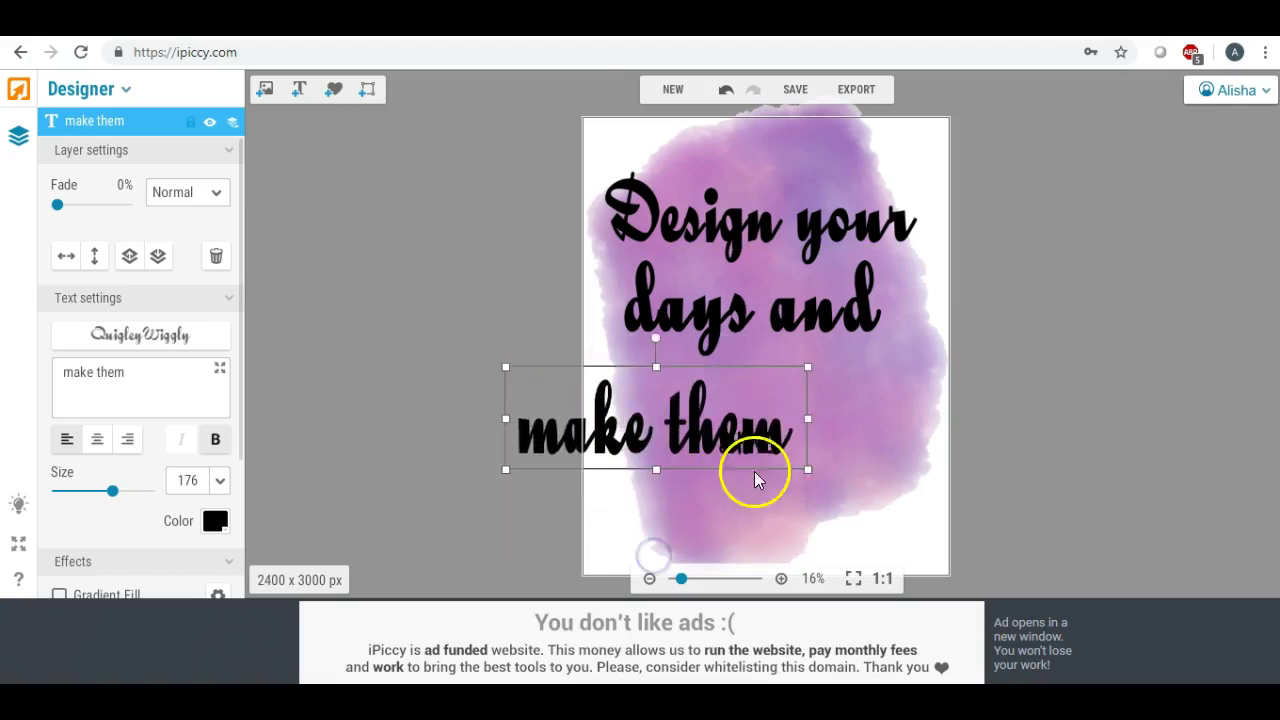
left_click_drag(811, 423, 834, 420)
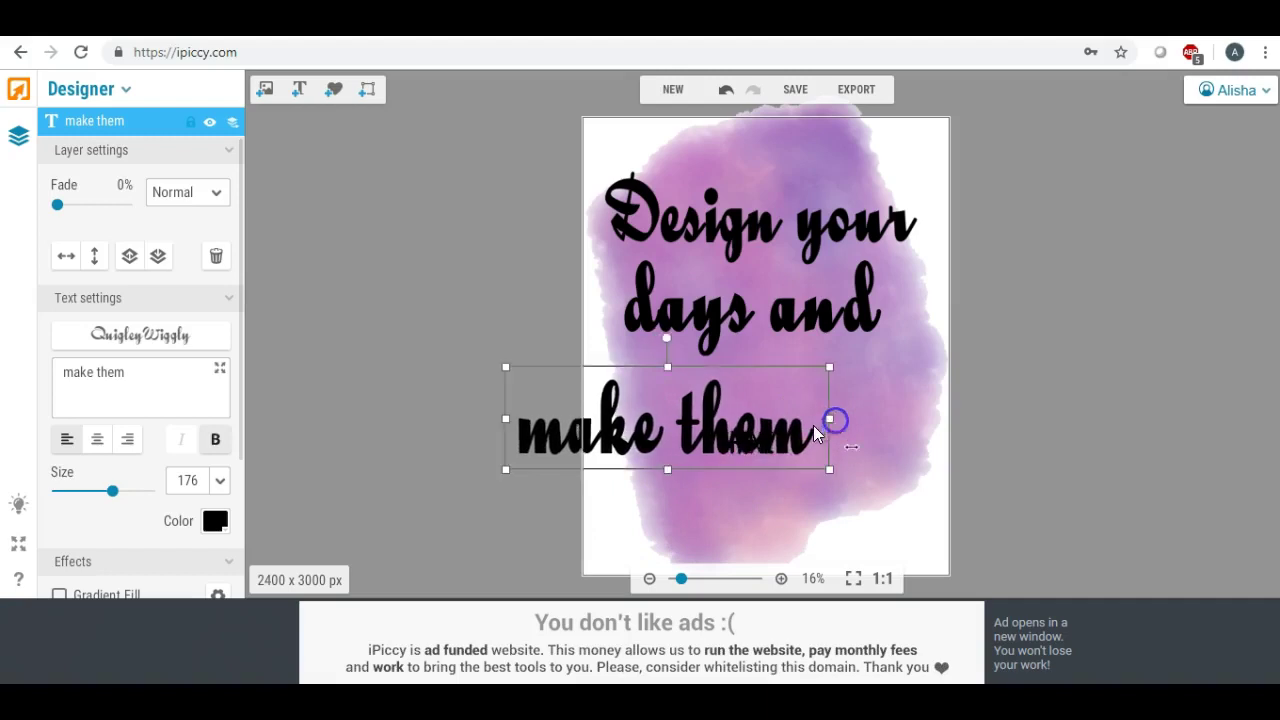
left_click_drag(731, 422, 793, 379)
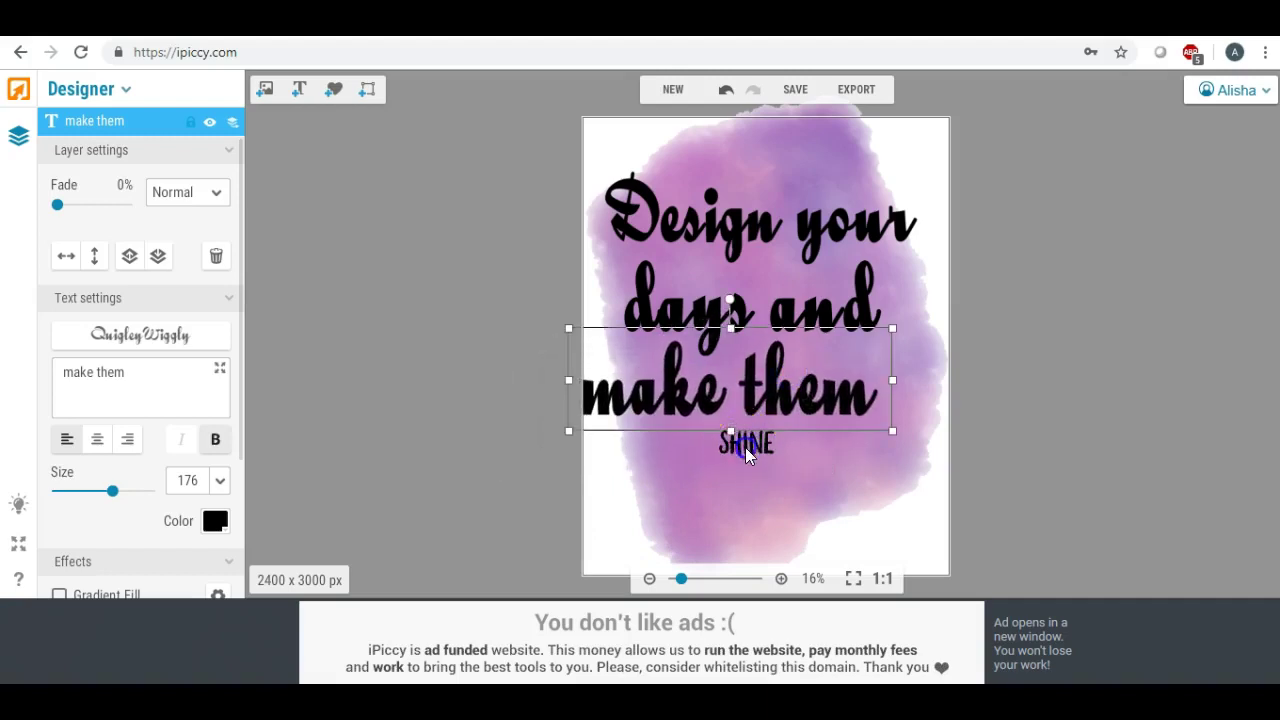
- Enlarge and widen "SHINE" and center it below "make them"
left_click_drag(745, 447, 754, 492)
left_click_drag(666, 489, 340, 460)
mouse_move(694, 397)
left_mouse_down()
mouse_move(704, 413)
mouse_move(698, 162)
mouse_move(712, 400)
left_mouse_up()
left_click_drag(712, 456, 760, 464)
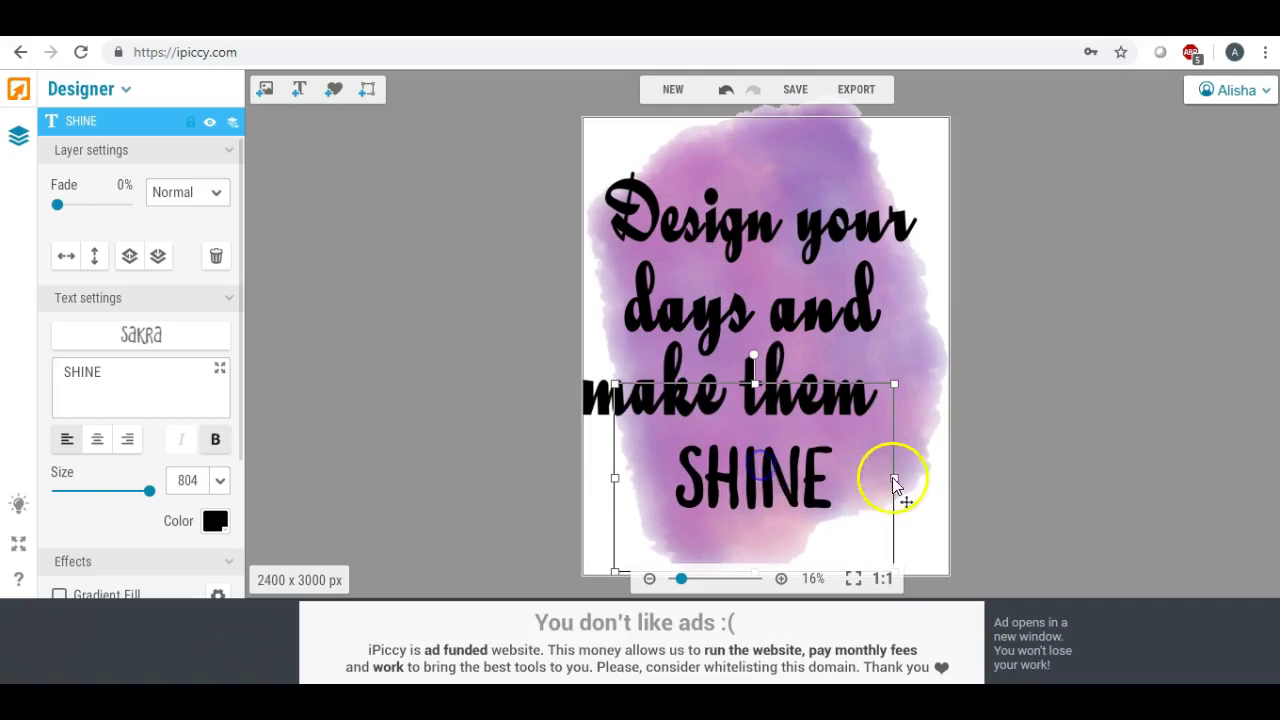
left_click_drag(894, 478, 977, 476)
left_click_drag(806, 494, 785, 493)
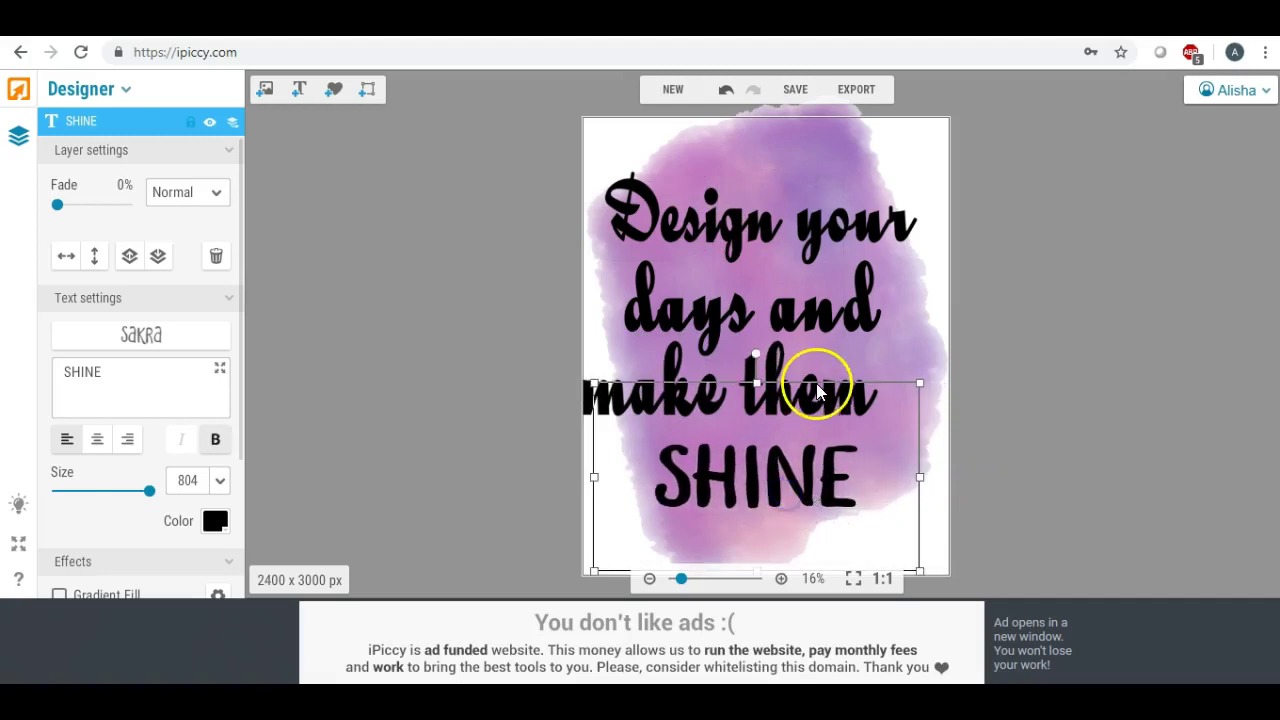
- Nudge "days and" slightly up and shift "make them" right so it is centered above "SHINE"
left_click(791, 230)
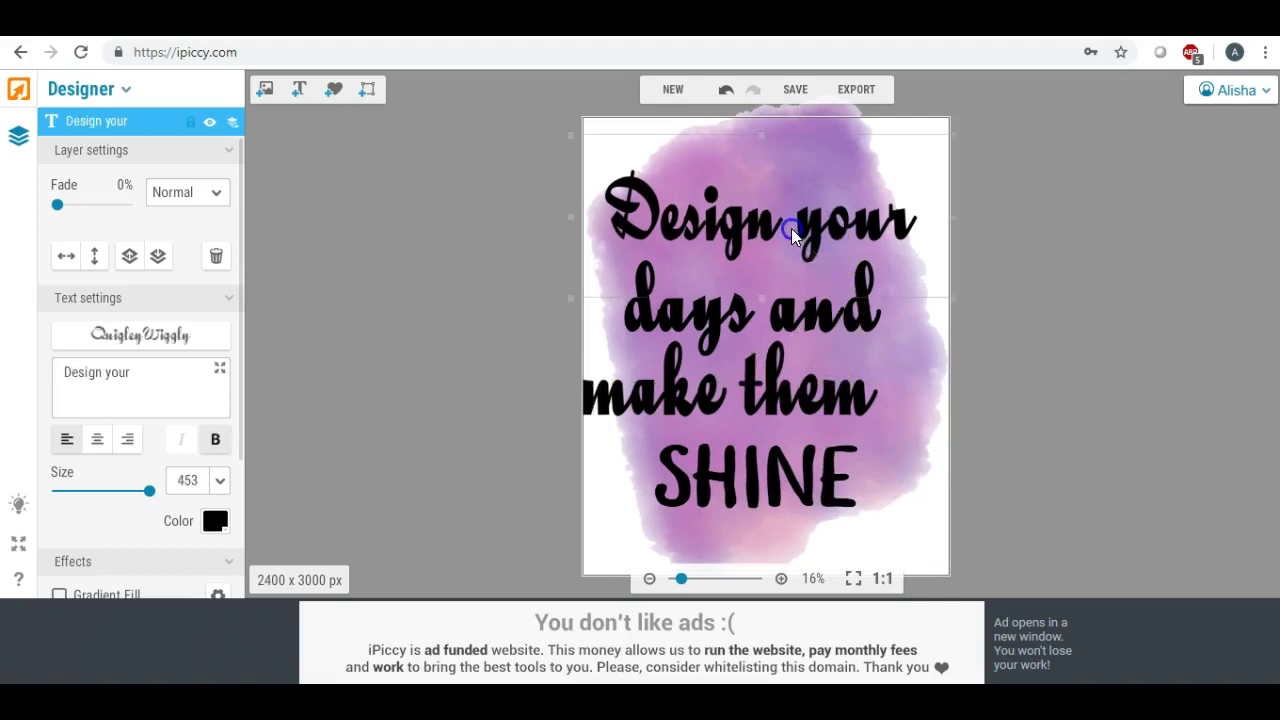
left_click_drag(806, 299, 809, 316)
left_click_drag(806, 390, 815, 389)
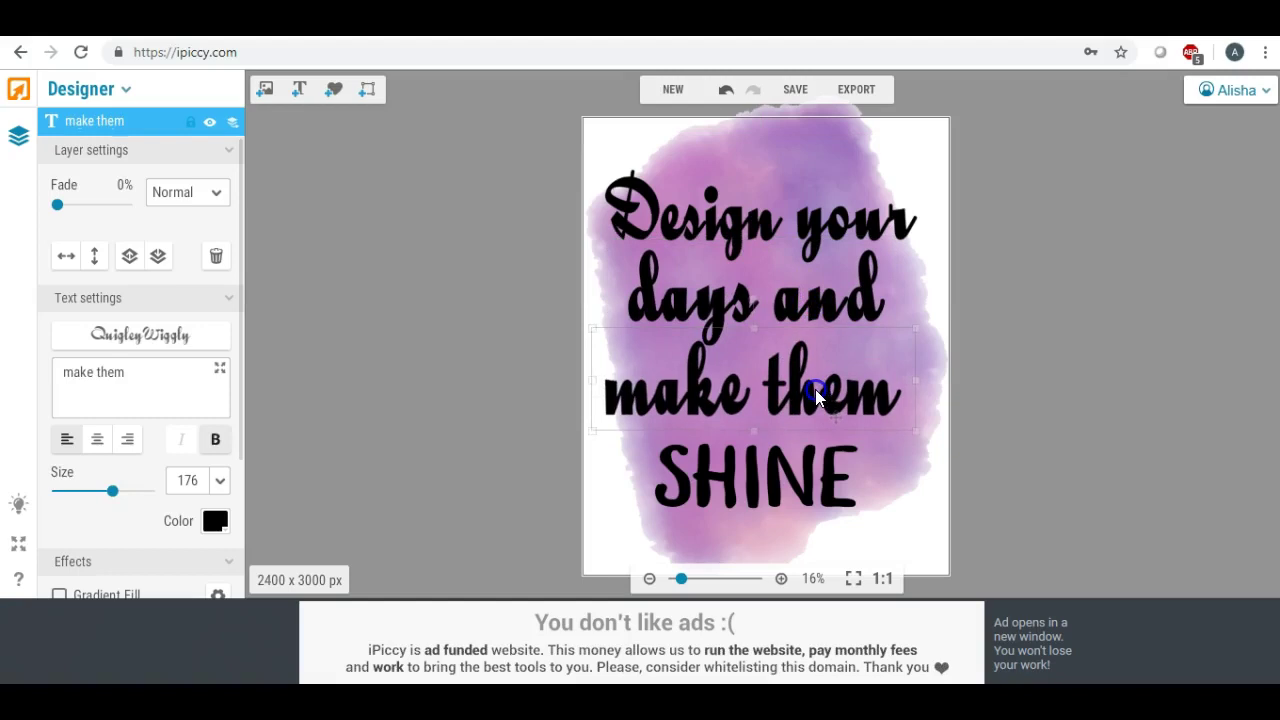
left_click(757, 431)
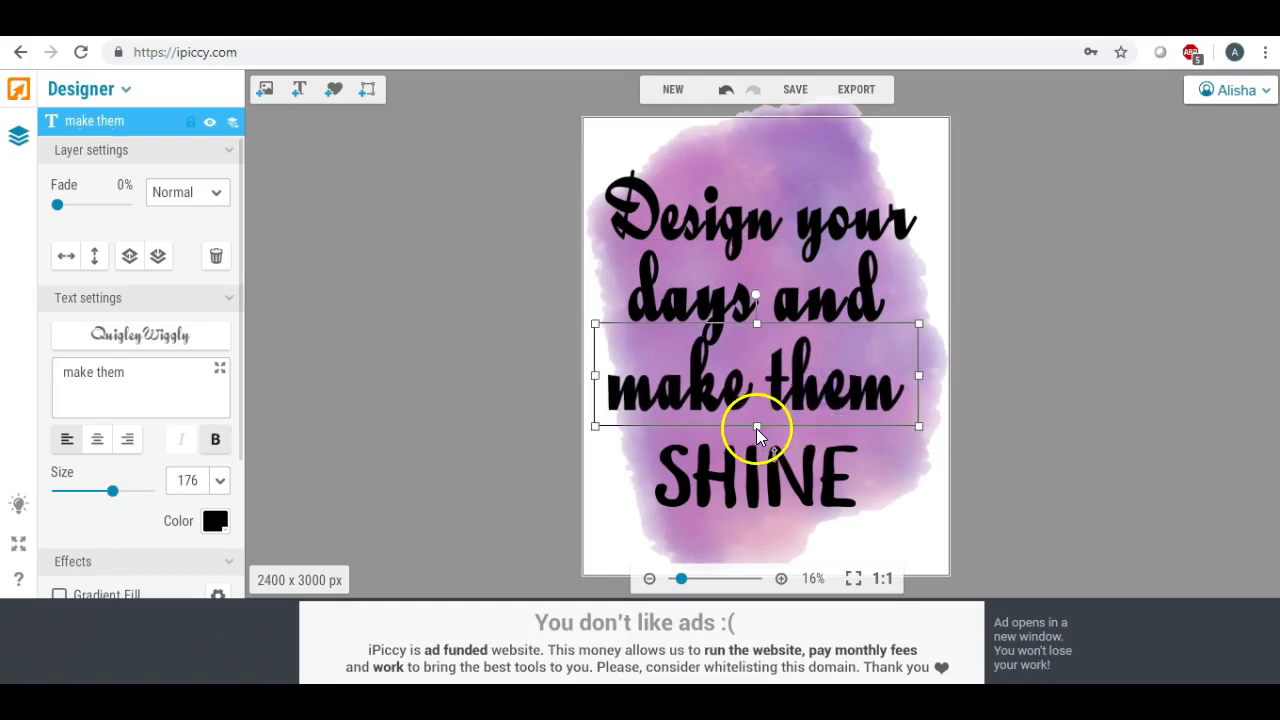
- Narrow "make them" slightly, keep it centered under "days and", and nudge "SHINE" a little up
left_click(675, 400)
left_click_drag(596, 372, 616, 370)
left_click_drag(800, 366, 791, 367)
left_click(763, 464)
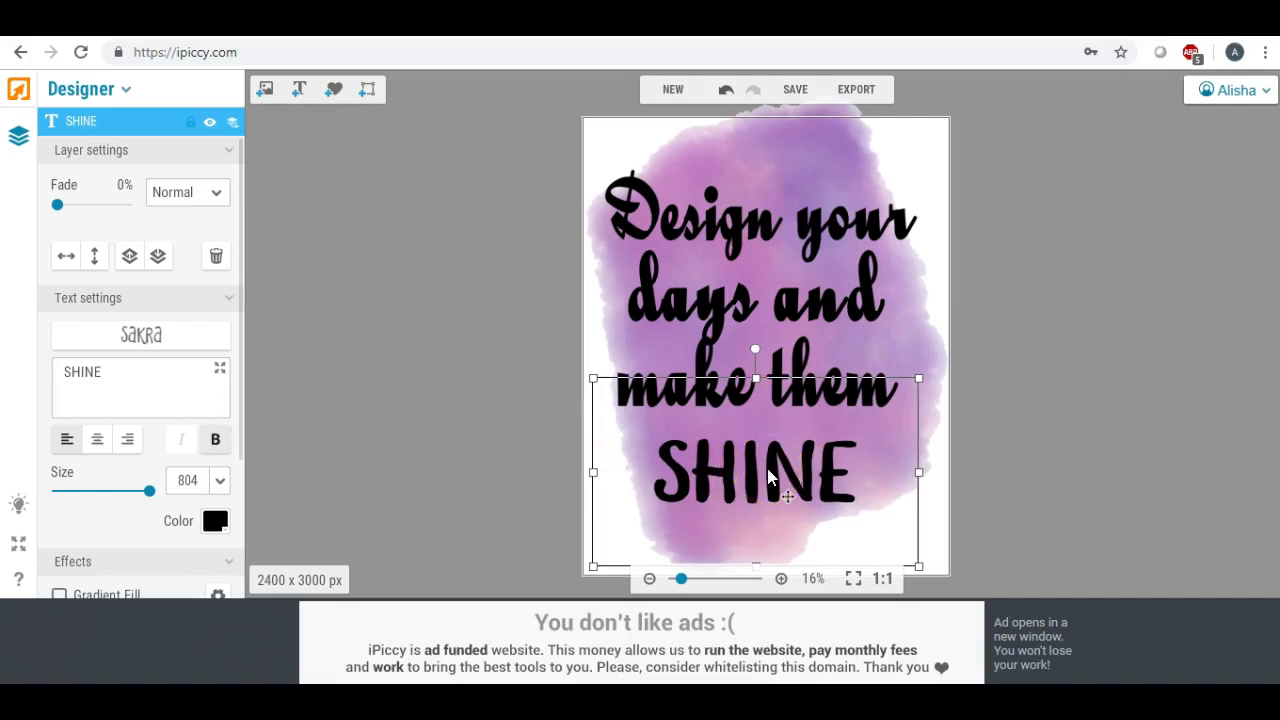
- Nudge "Design your" and "days and" slightly up to even out the spacing between the lines
left_click(789, 227)
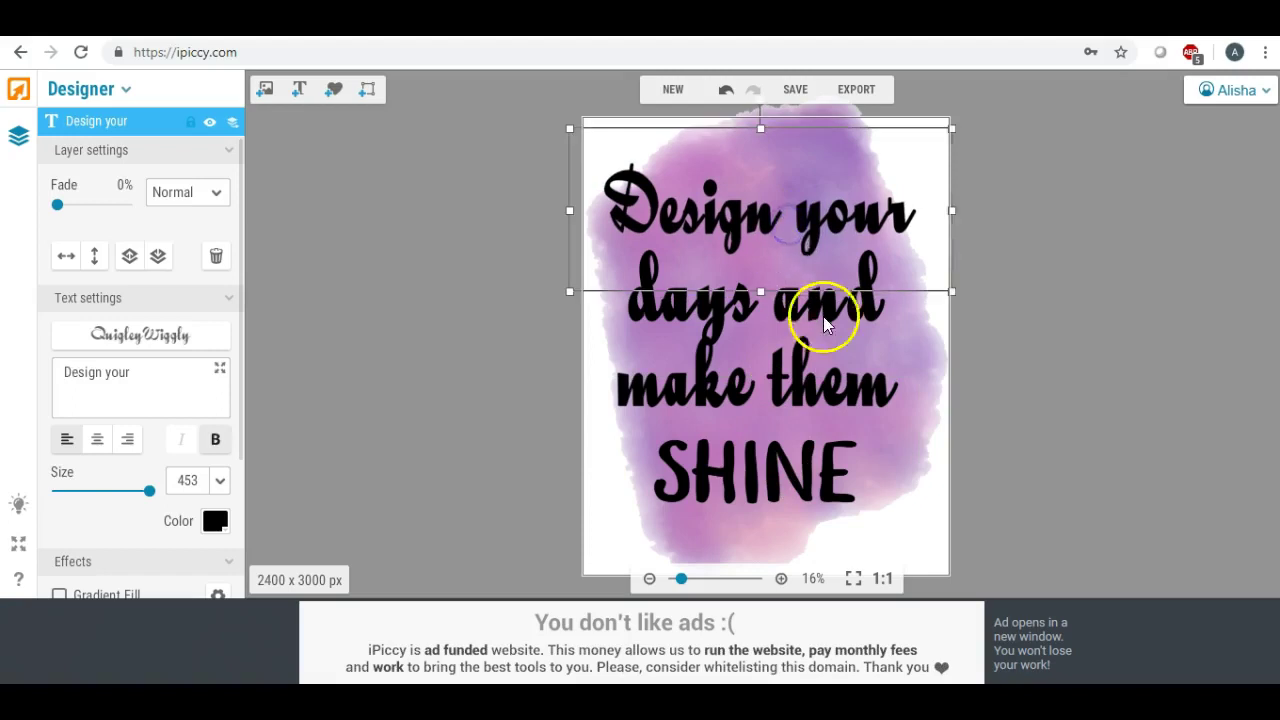
left_click(795, 303)
left_click_drag(797, 307, 797, 303)
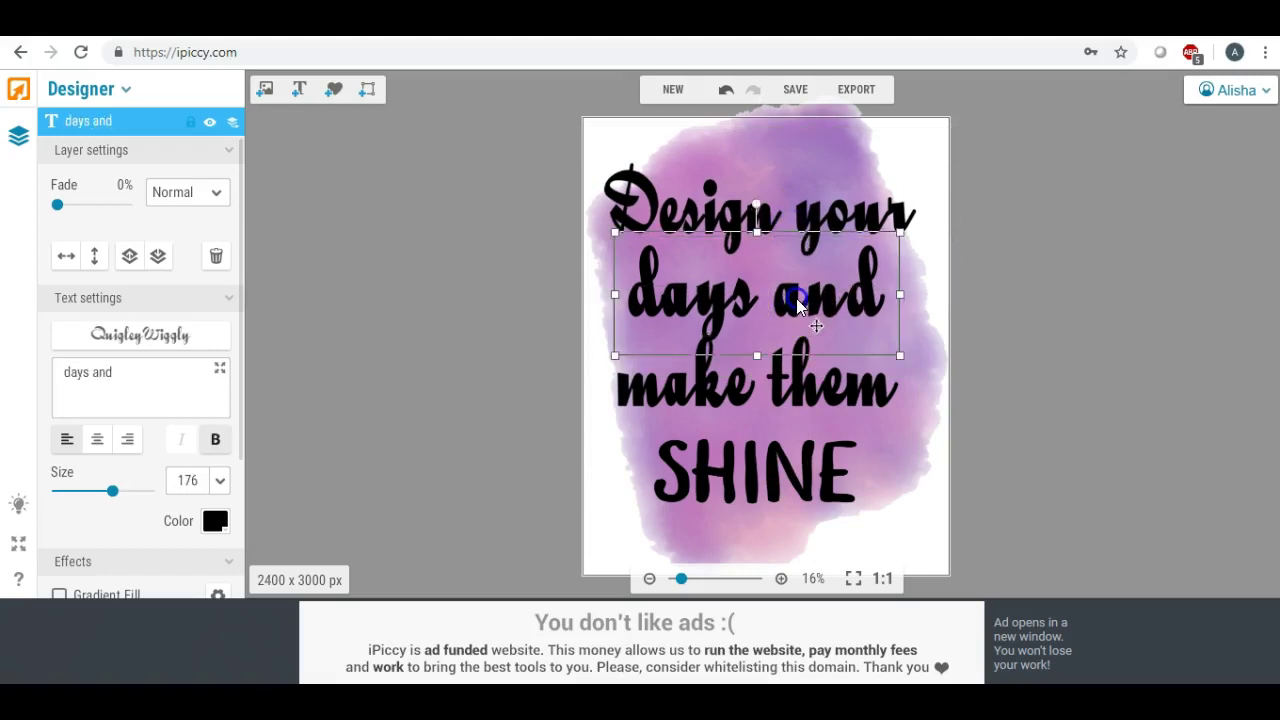
left_click(784, 379)
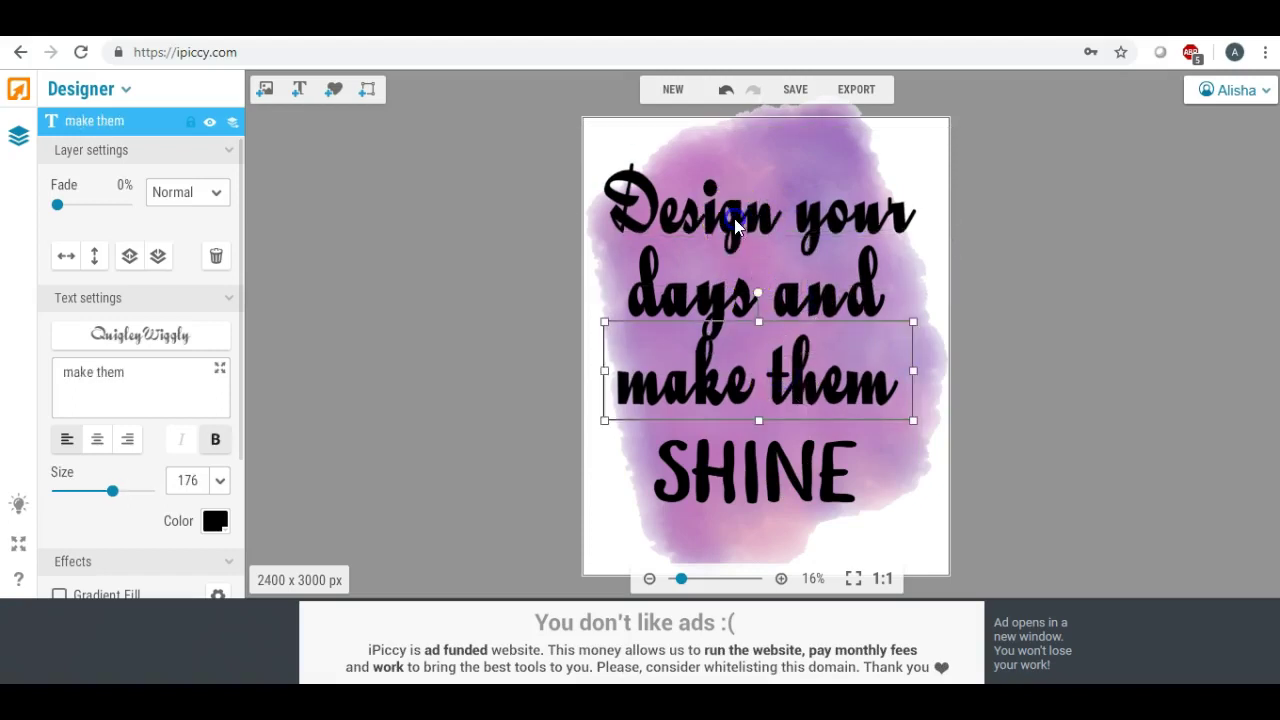
- Remove the bold style from "Design your", "days and" and "make them"
left_click(737, 217)
left_click(215, 442)
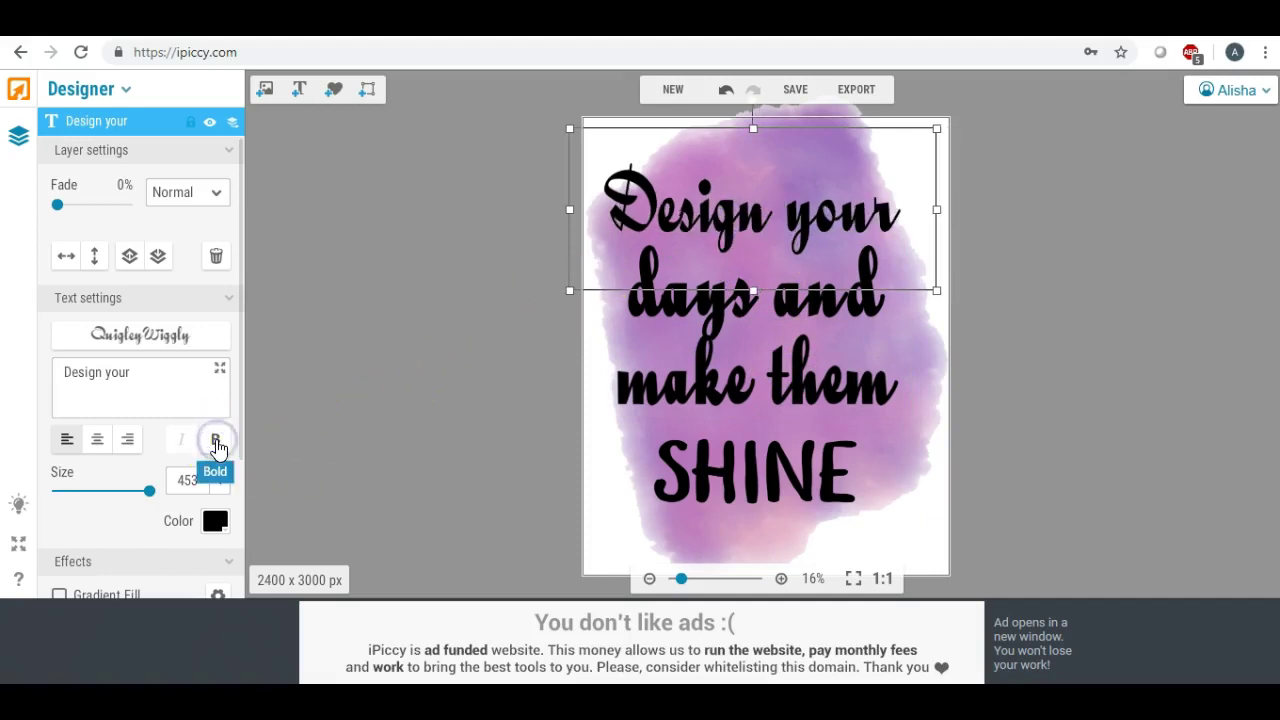
left_click(710, 295)
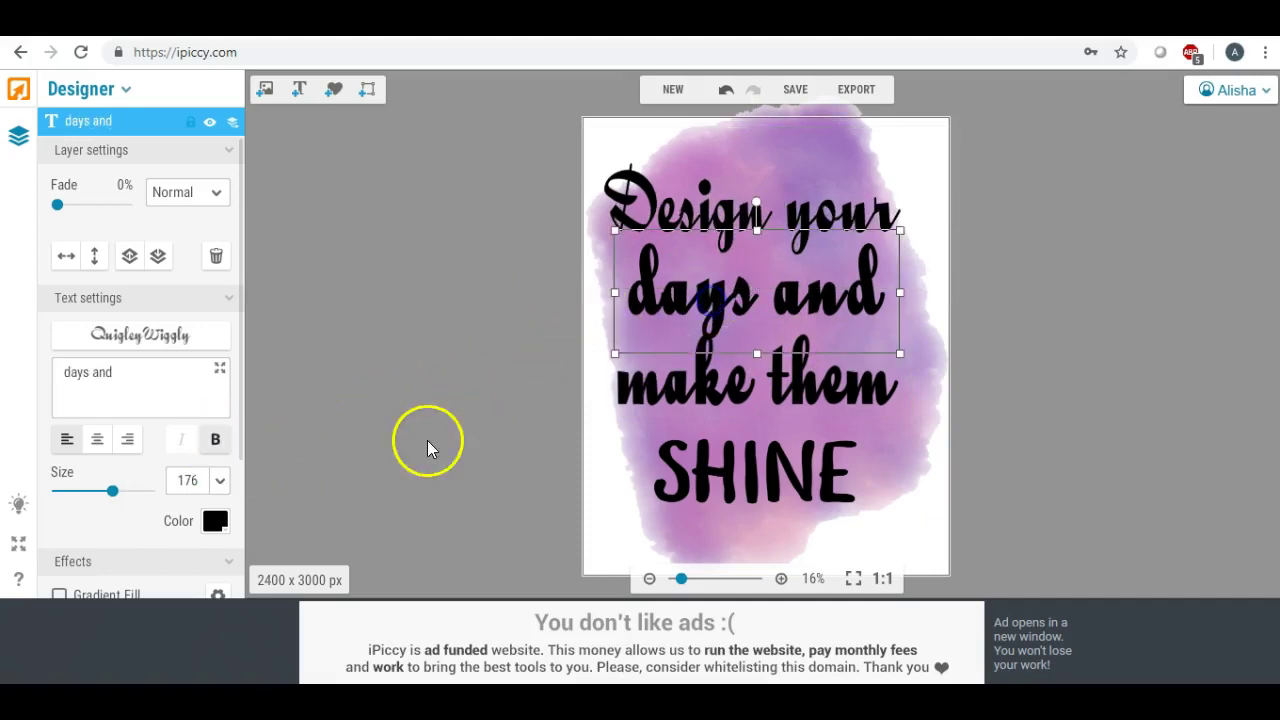
left_click(215, 440)
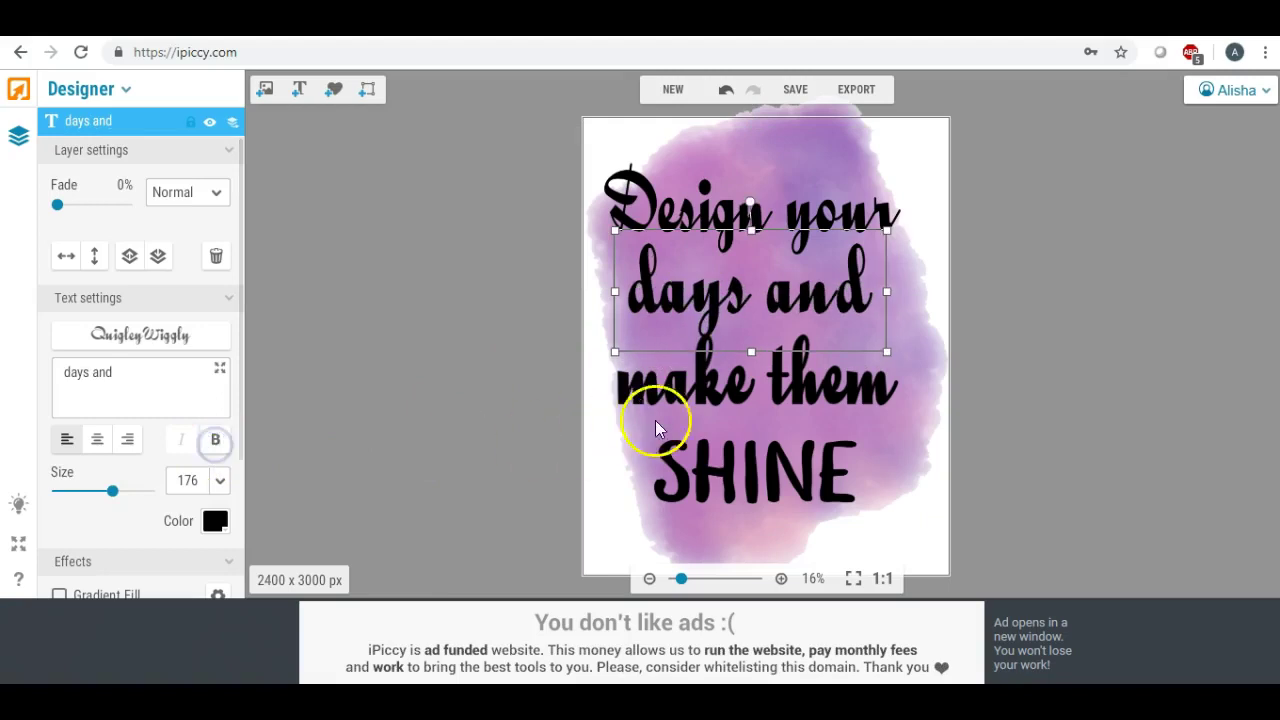
left_click(707, 394)
left_click(215, 440)
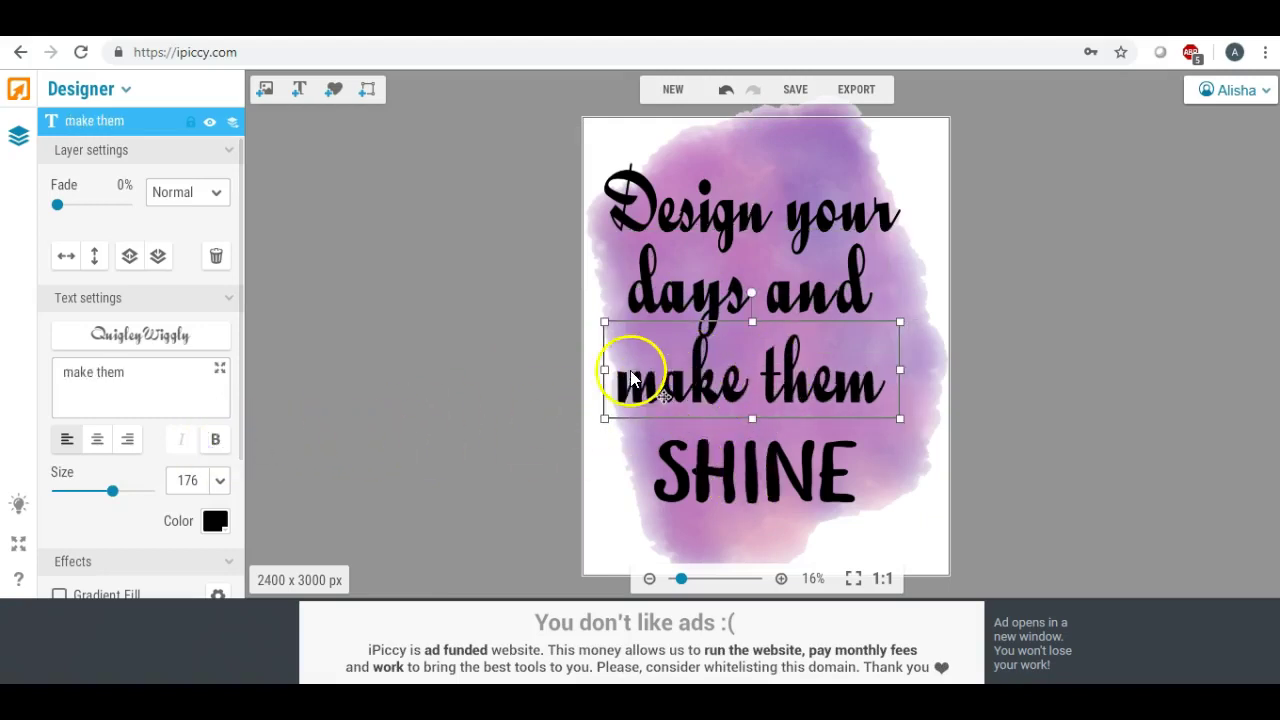
left_click(546, 418)
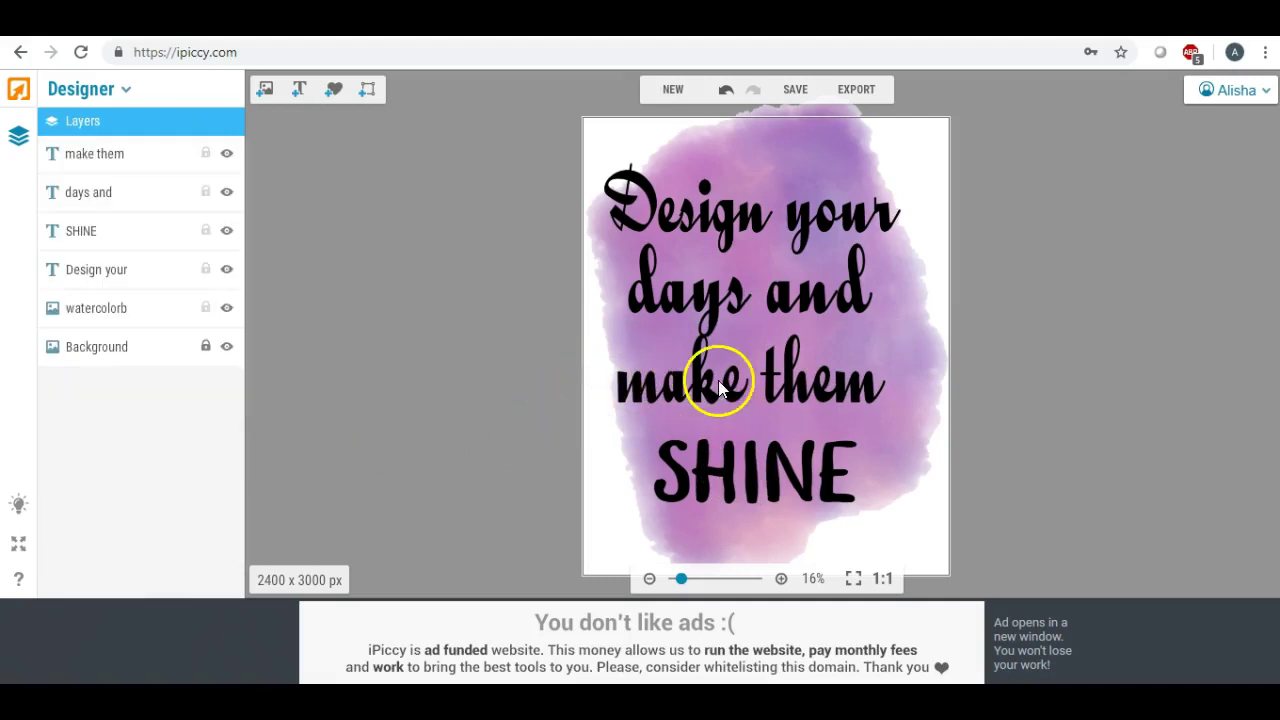
- Shift "days and" slightly right and down to recenter it, and move "make them" a little lower
left_click(773, 305)
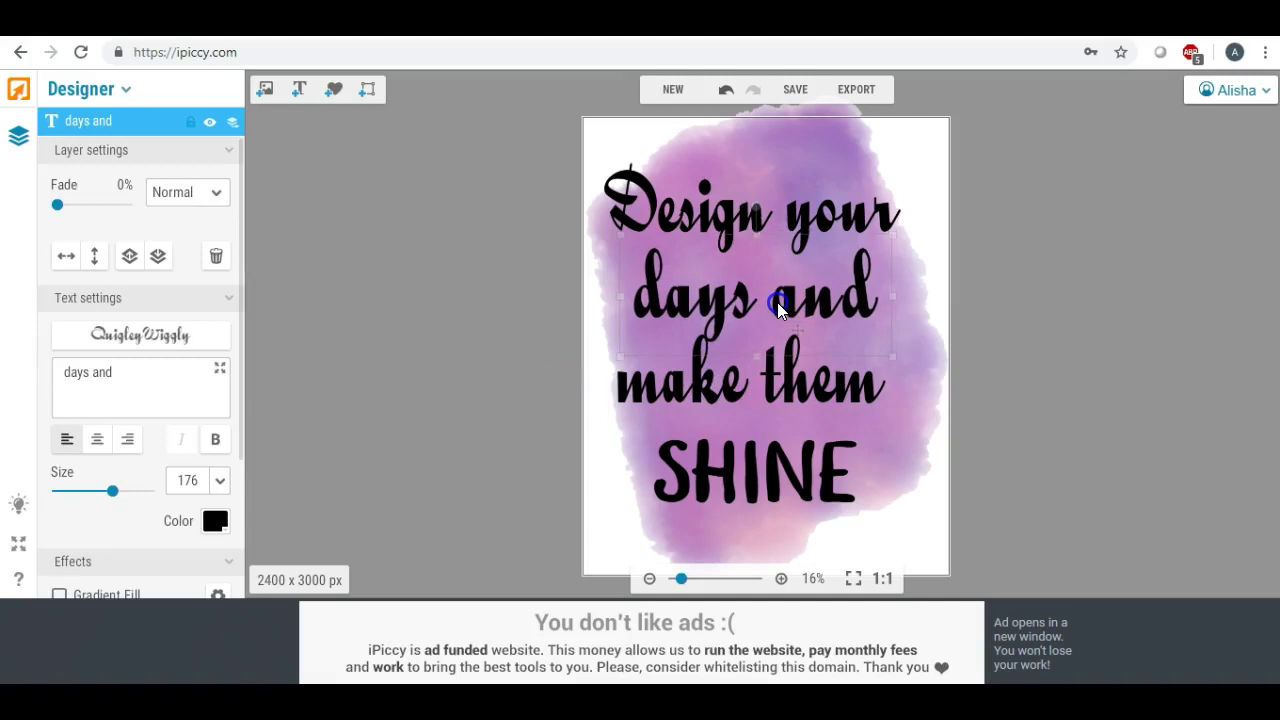
left_click(775, 384)
left_click_drag(775, 384, 776, 392)
- Stretch "SHINE" wider and taller and recenter it beneath "make them"
left_click(762, 459)
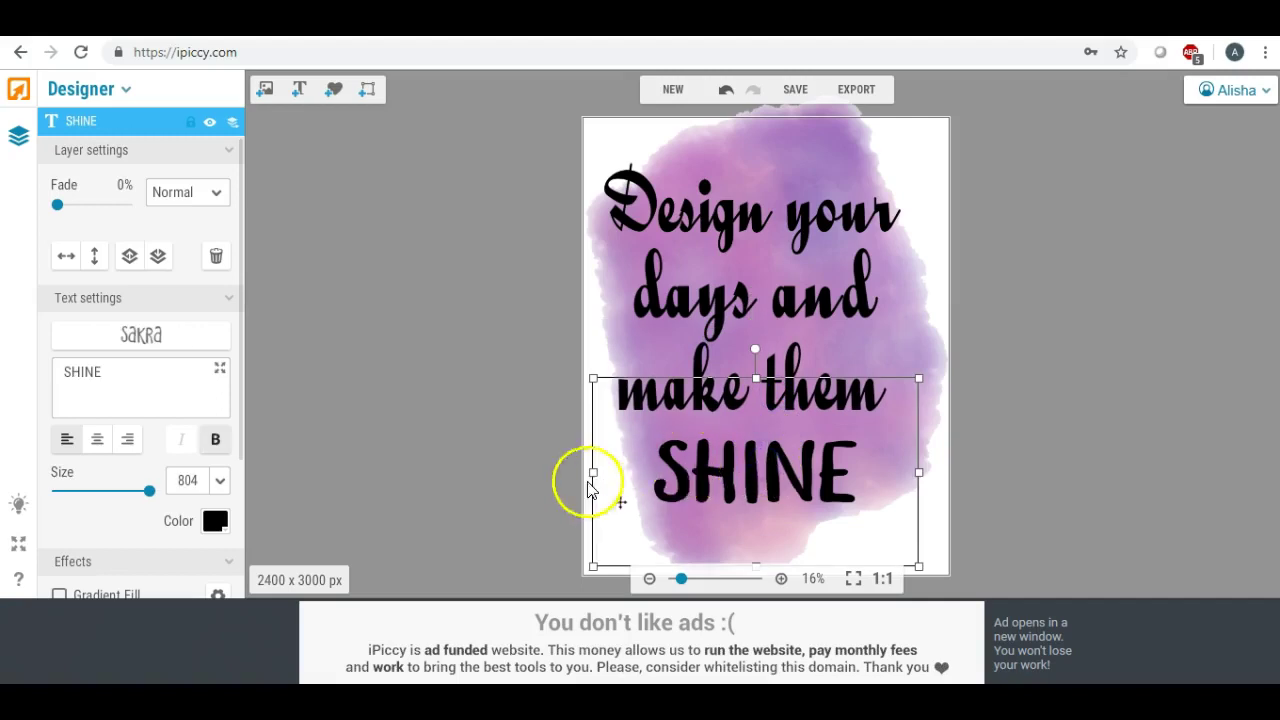
left_click_drag(588, 477, 531, 469)
left_click_drag(741, 374, 732, 345)
left_click_drag(729, 449, 751, 462)
left_click(523, 369)
- Move "Design your" higher and reposition "days and" and "make them" so the script lines are centered and evenly spaced
left_click(712, 386)
left_click_drag(718, 395, 725, 387)
left_click_drag(734, 234, 738, 212)
left_click_drag(750, 292, 755, 300)
mouse_move(750, 395)
left_mouse_down()
mouse_move(751, 379)
mouse_move(760, 416)
left_mouse_up()
- Stretch "SHINE" a bit taller and place it just below "make them"
left_click(757, 485)
left_click_drag(751, 372, 757, 336)
left_click_drag(743, 446, 748, 458)
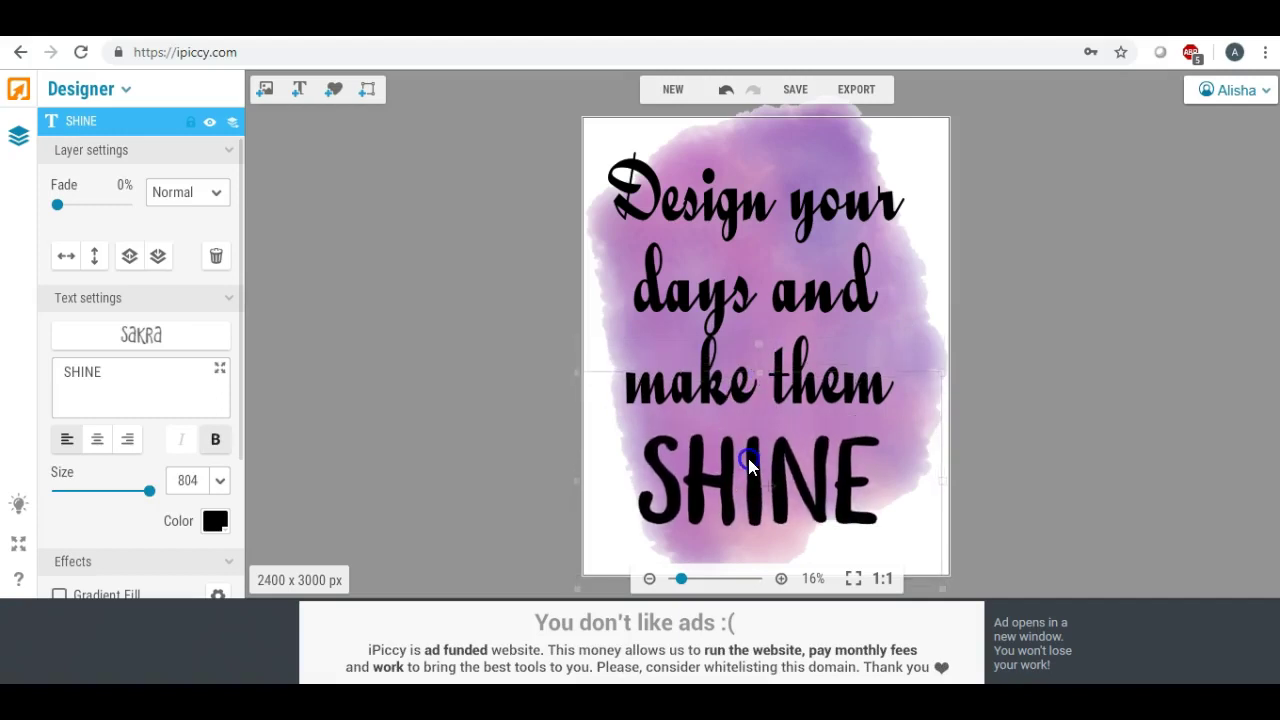
left_click(517, 355)
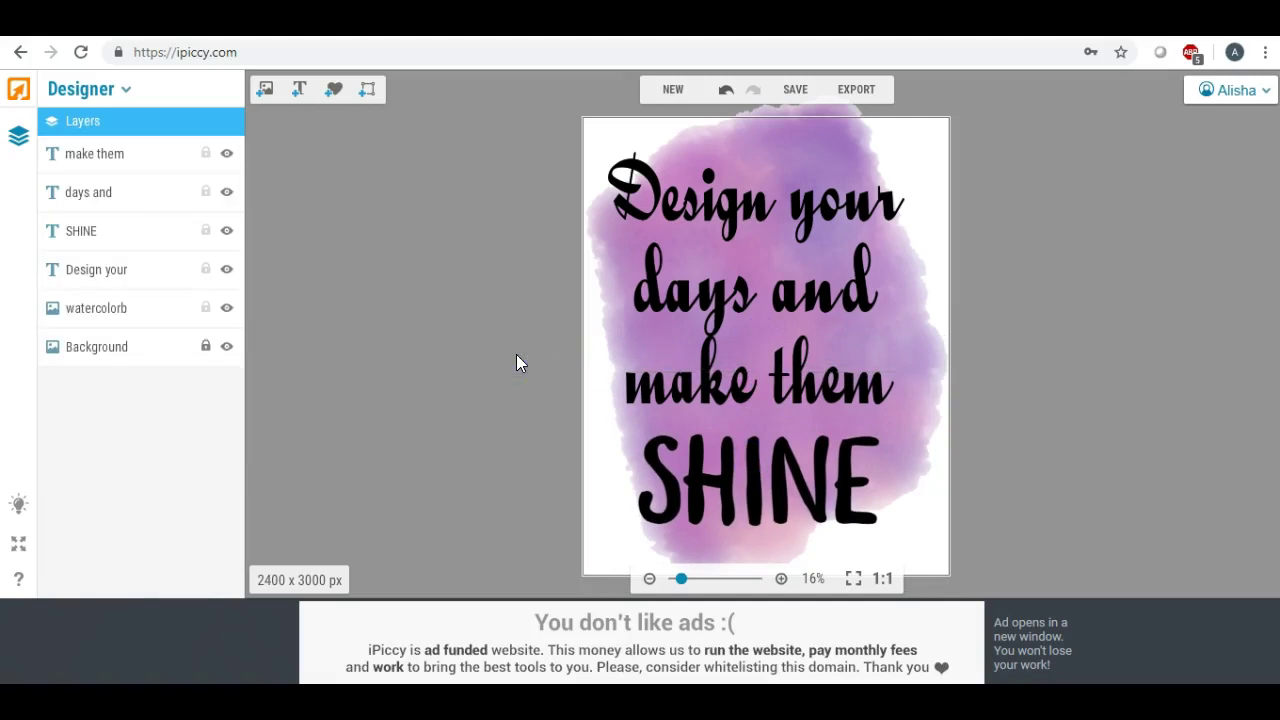
- Set the fade of "Design your" and "days and" to 24%
left_click(726, 212)
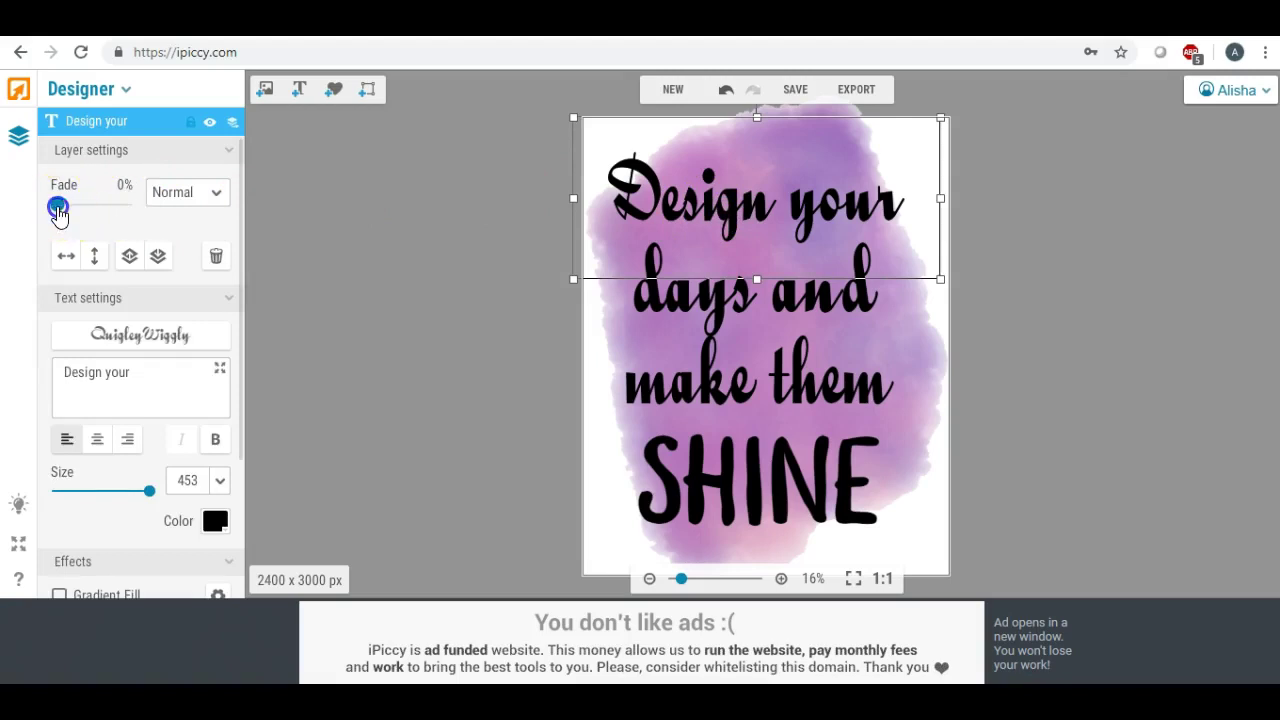
left_click_drag(66, 210, 77, 212)
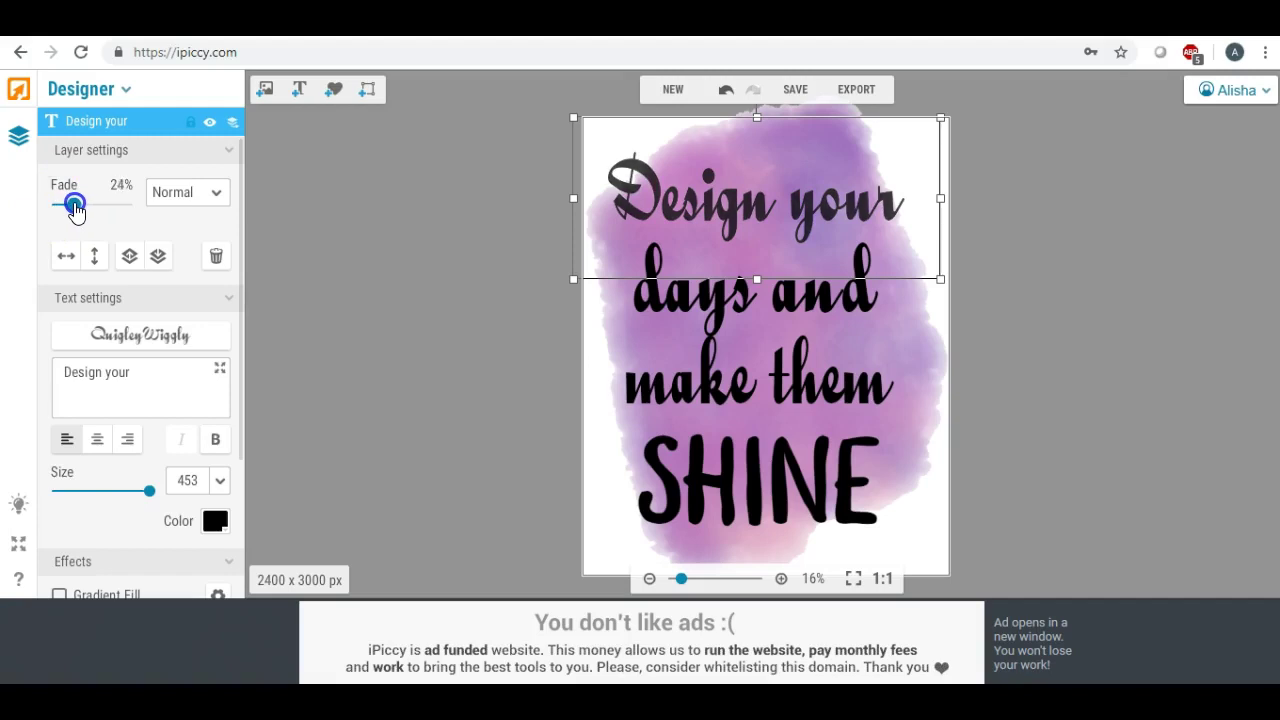
left_click(686, 285)
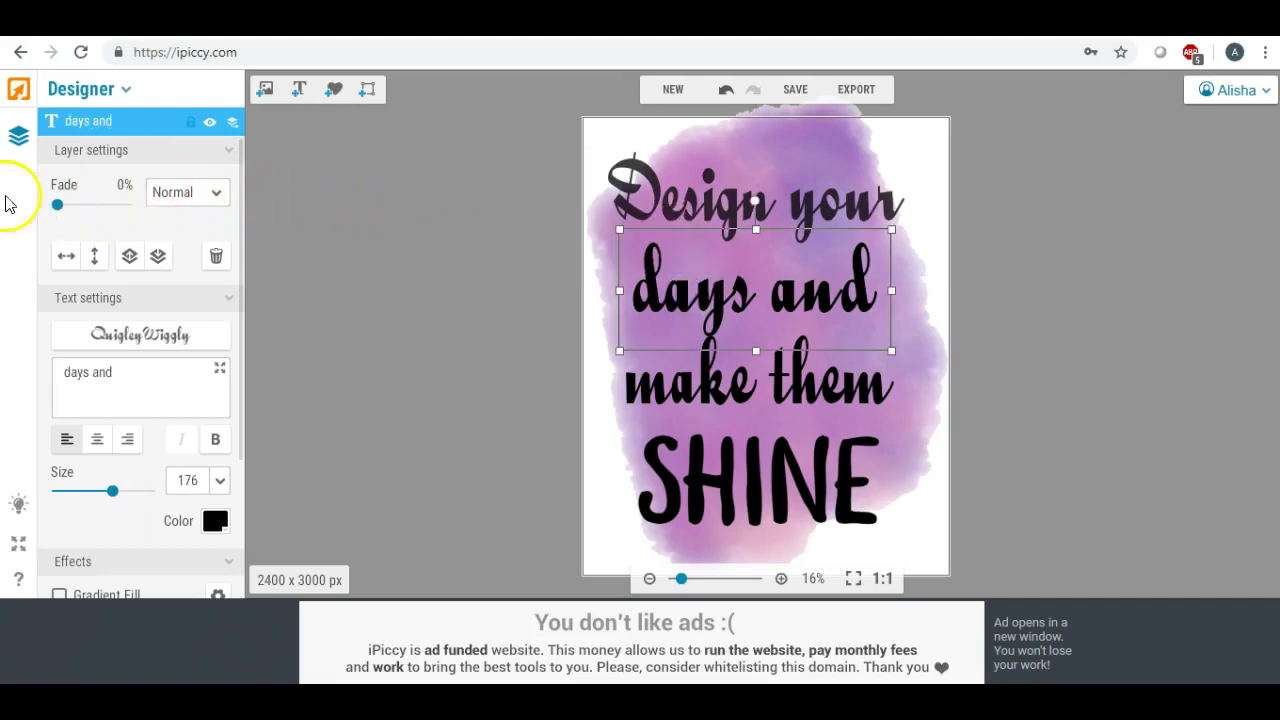
left_click_drag(60, 210, 65, 212)
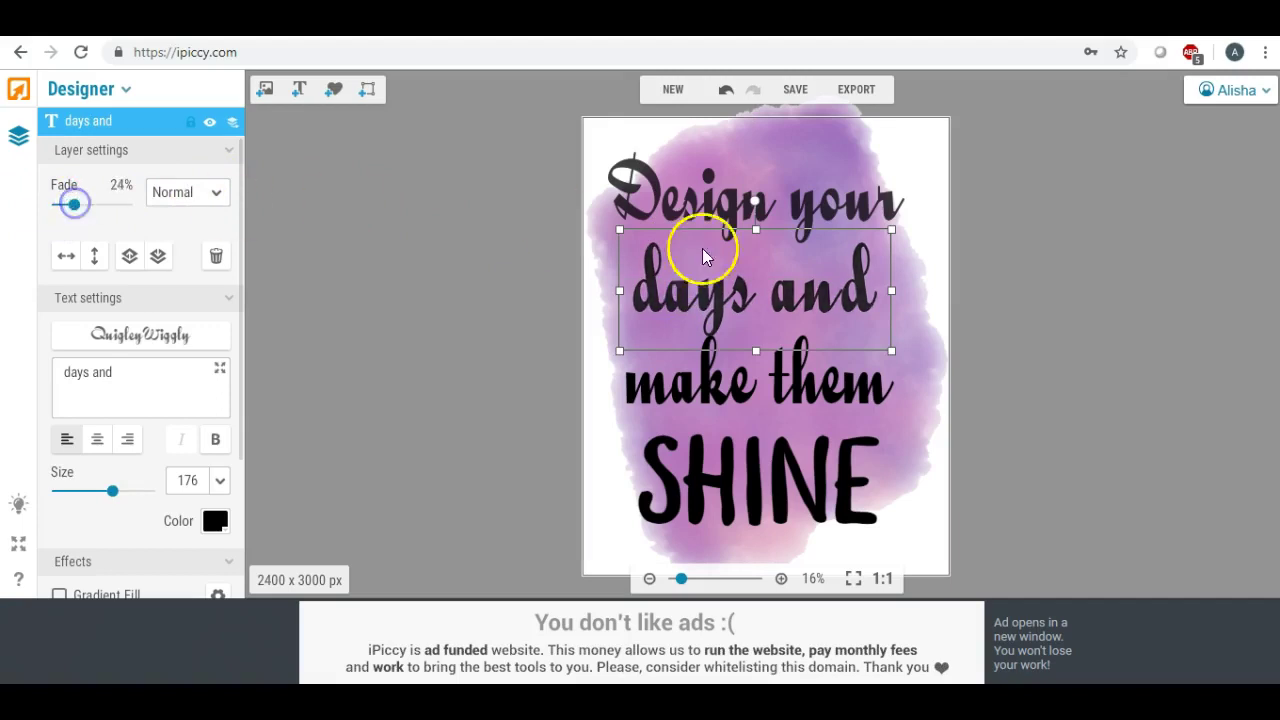
- Set the fade of "make them", "days and", "Design your" and "SHINE" to 20% each
left_click(755, 368)
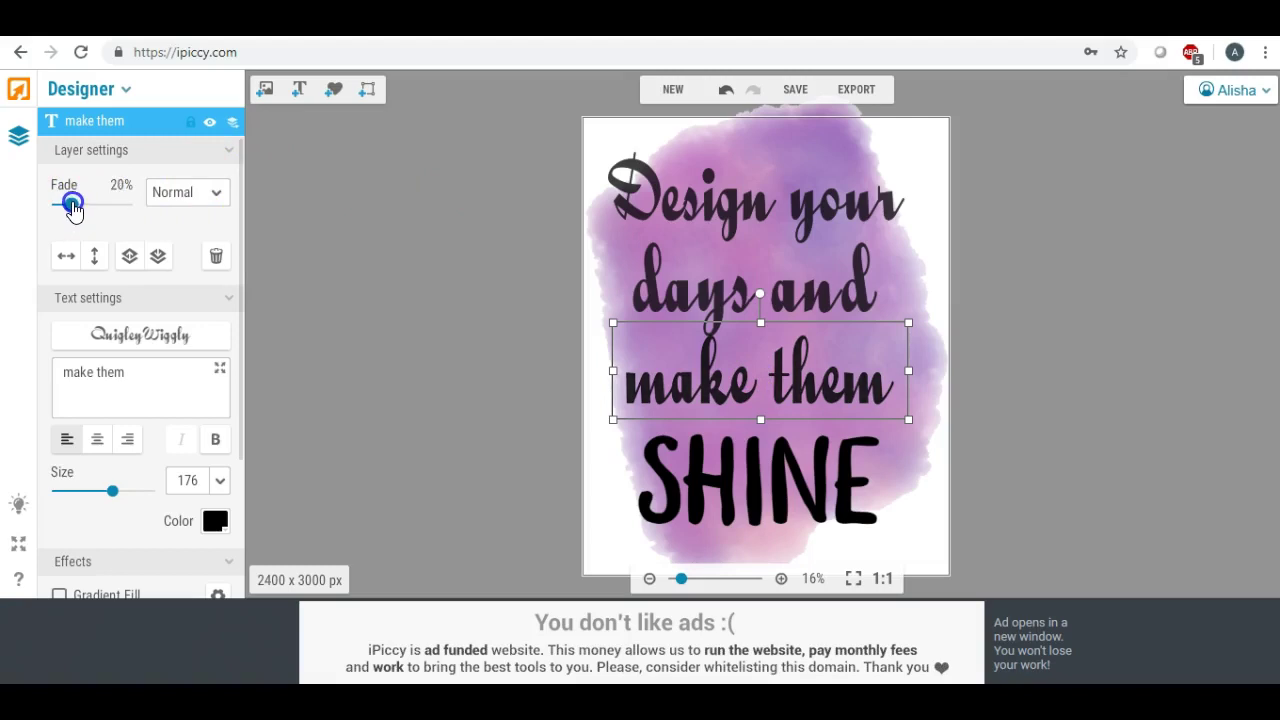
left_click(649, 274)
left_click_drag(94, 206, 77, 213)
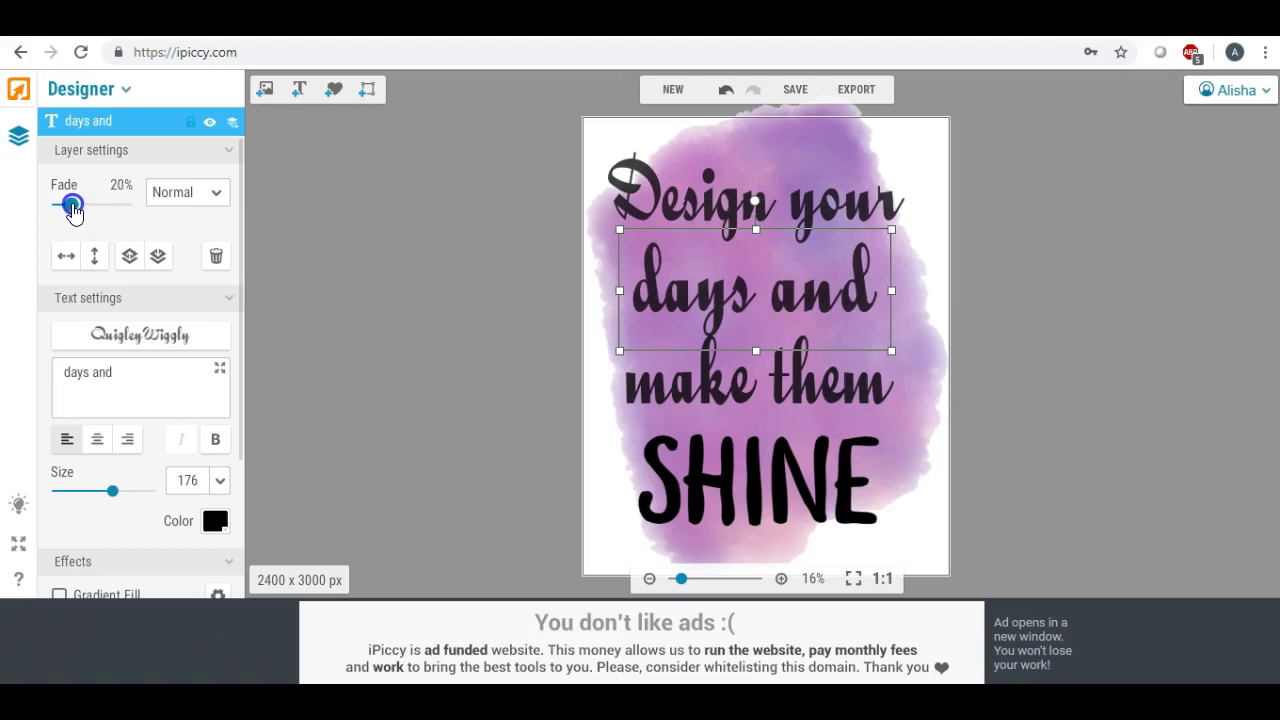
left_click(634, 200)
left_click_drag(82, 210, 73, 214)
left_click(729, 449)
left_click_drag(57, 205, 70, 210)
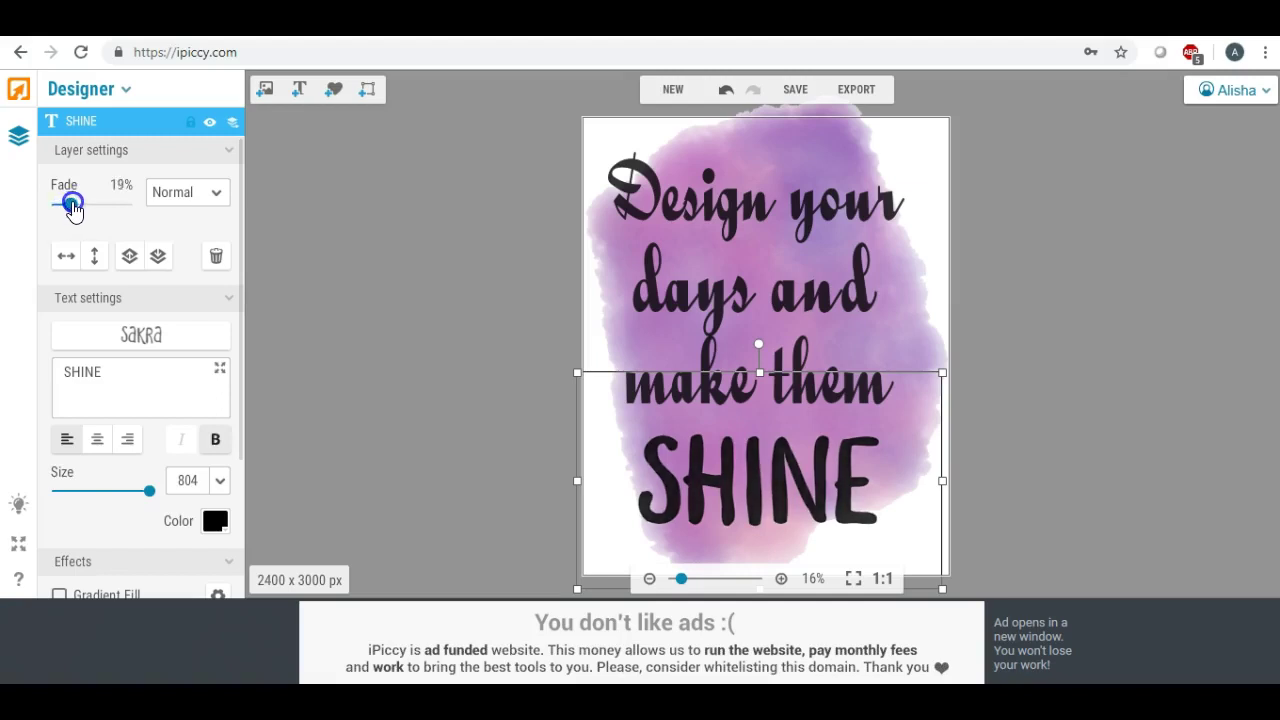
left_click(360, 231)
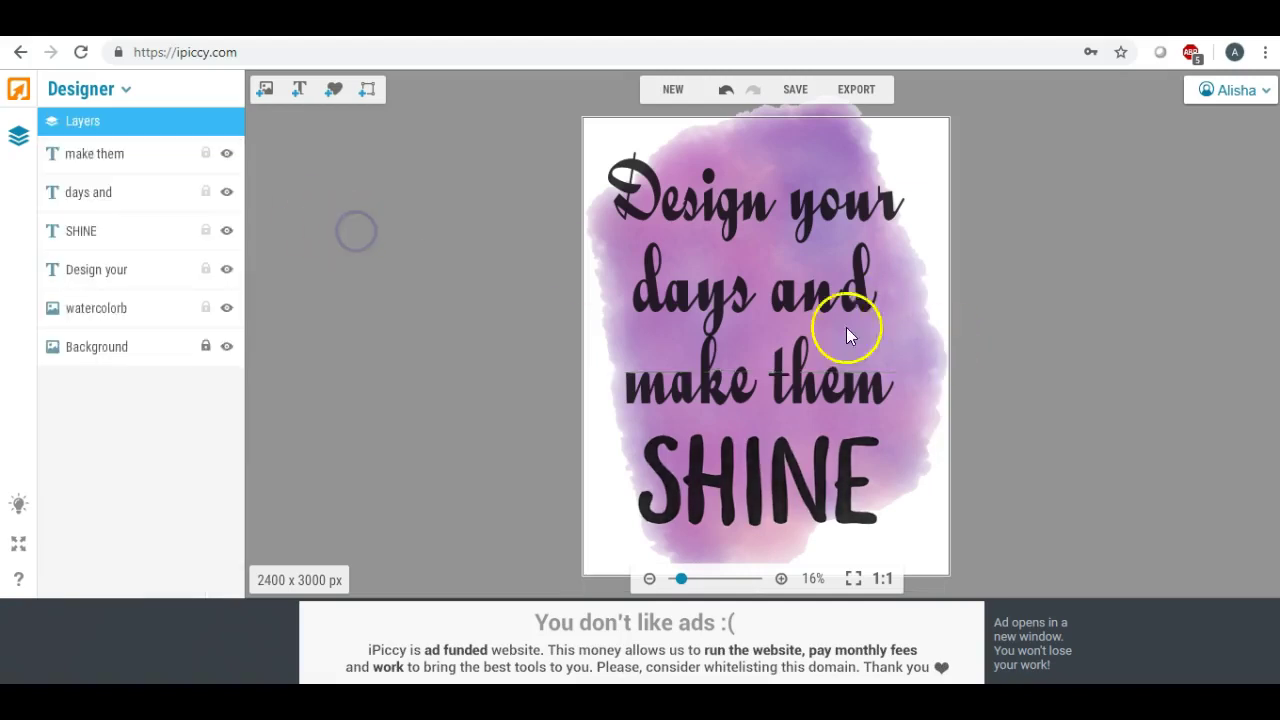
- Shift "Design your", "days and" and "make them" slightly right to center them on the page, raising "days and" a little
left_click_drag(766, 209, 772, 211)
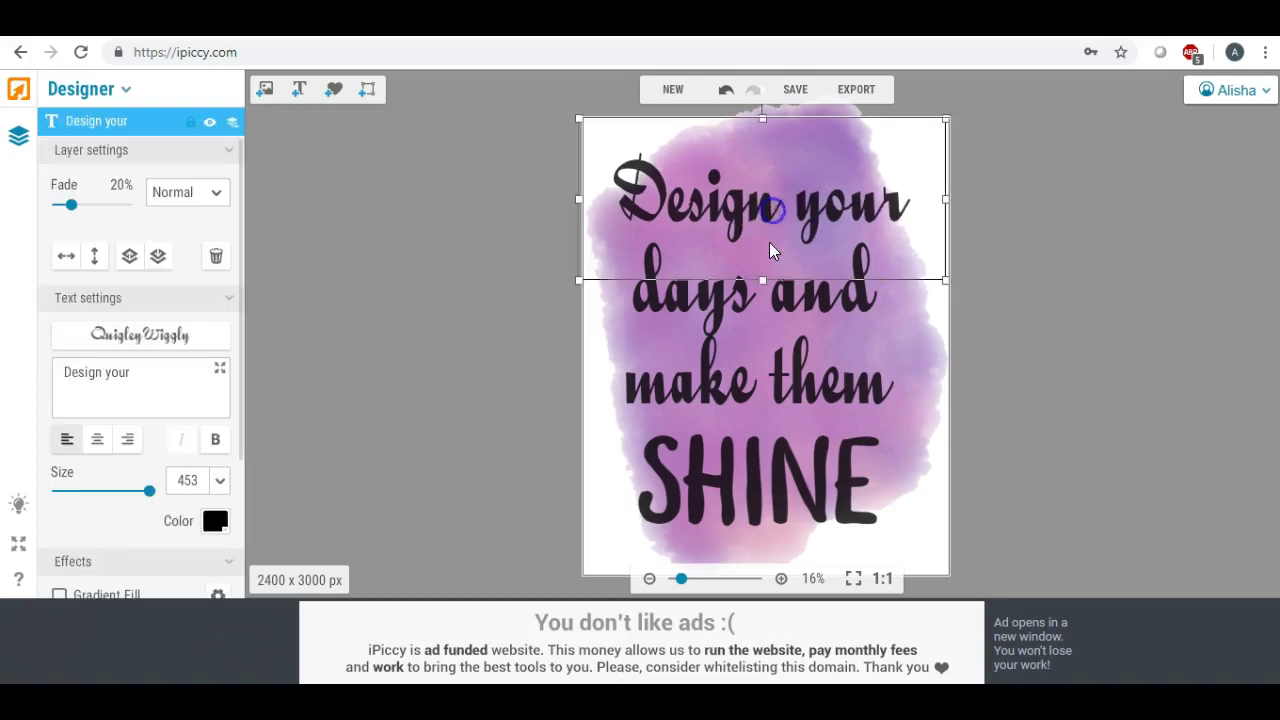
left_click(784, 297)
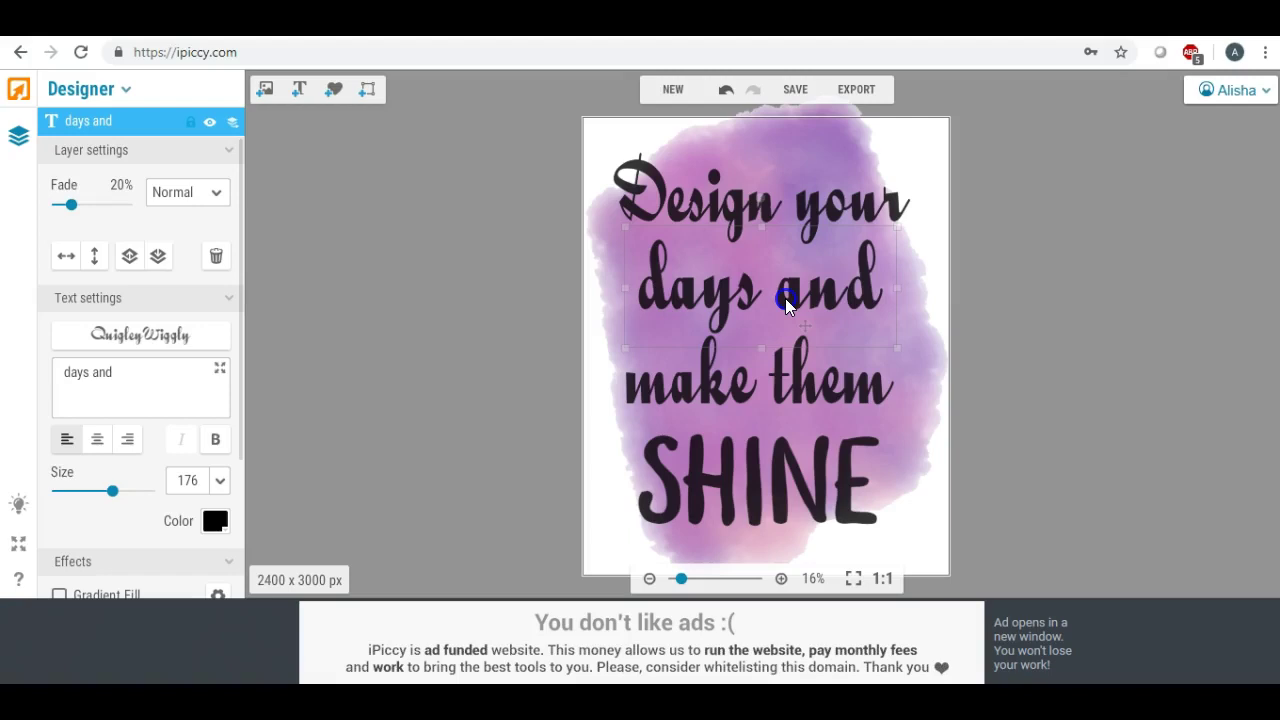
left_click(785, 386)
left_click_drag(785, 388, 790, 389)
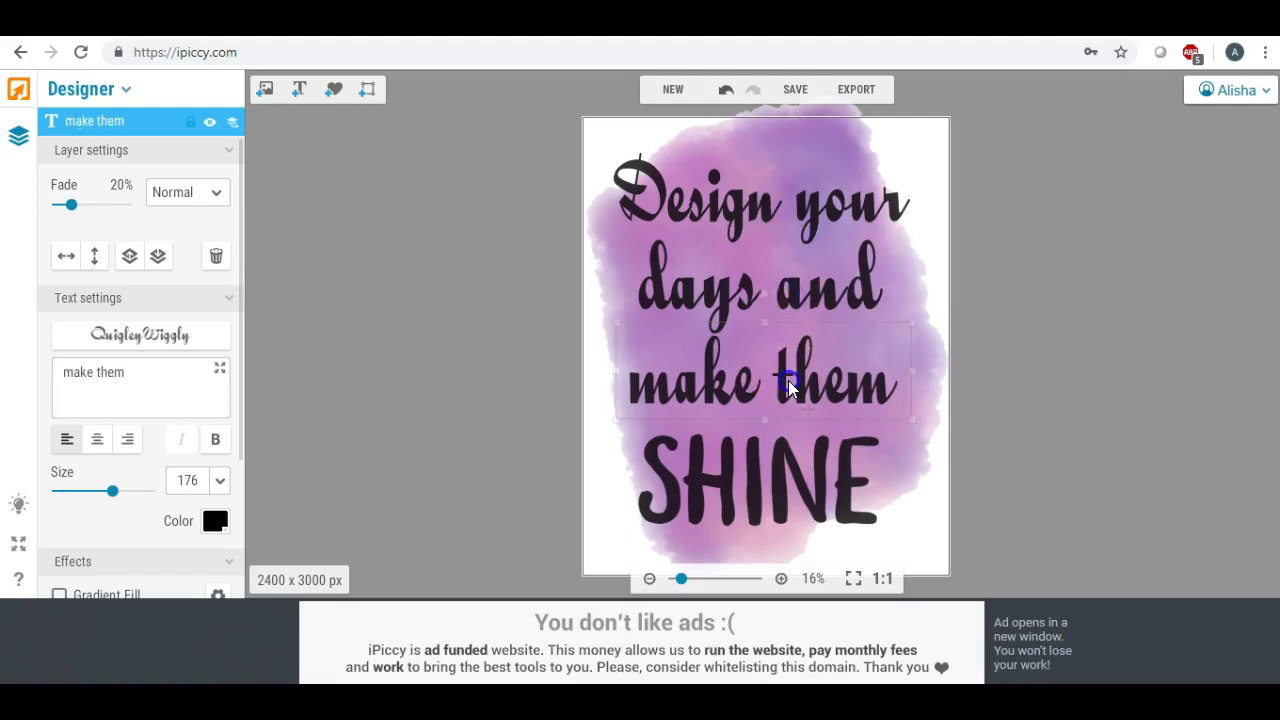
- Move "SHINE" slightly up, enlarge it to nearly the width of "make them", and recenter it below that line
left_click(778, 472)
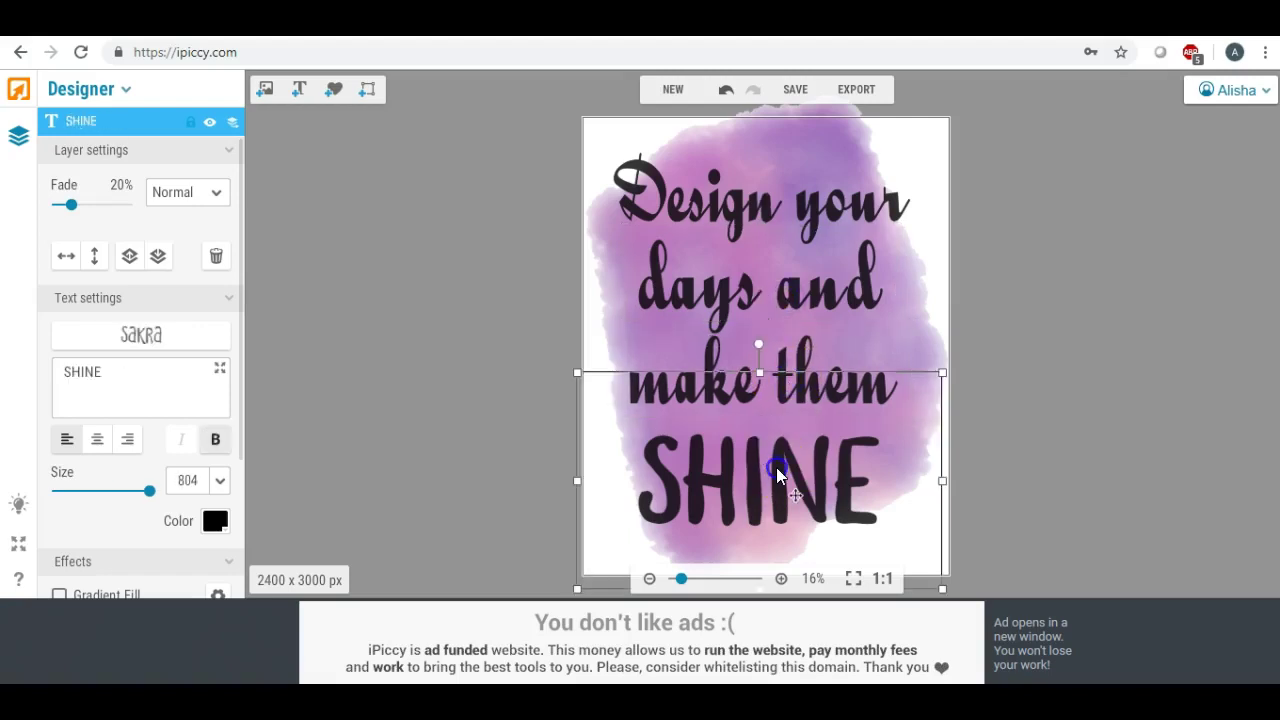
left_click_drag(778, 472, 780, 464)
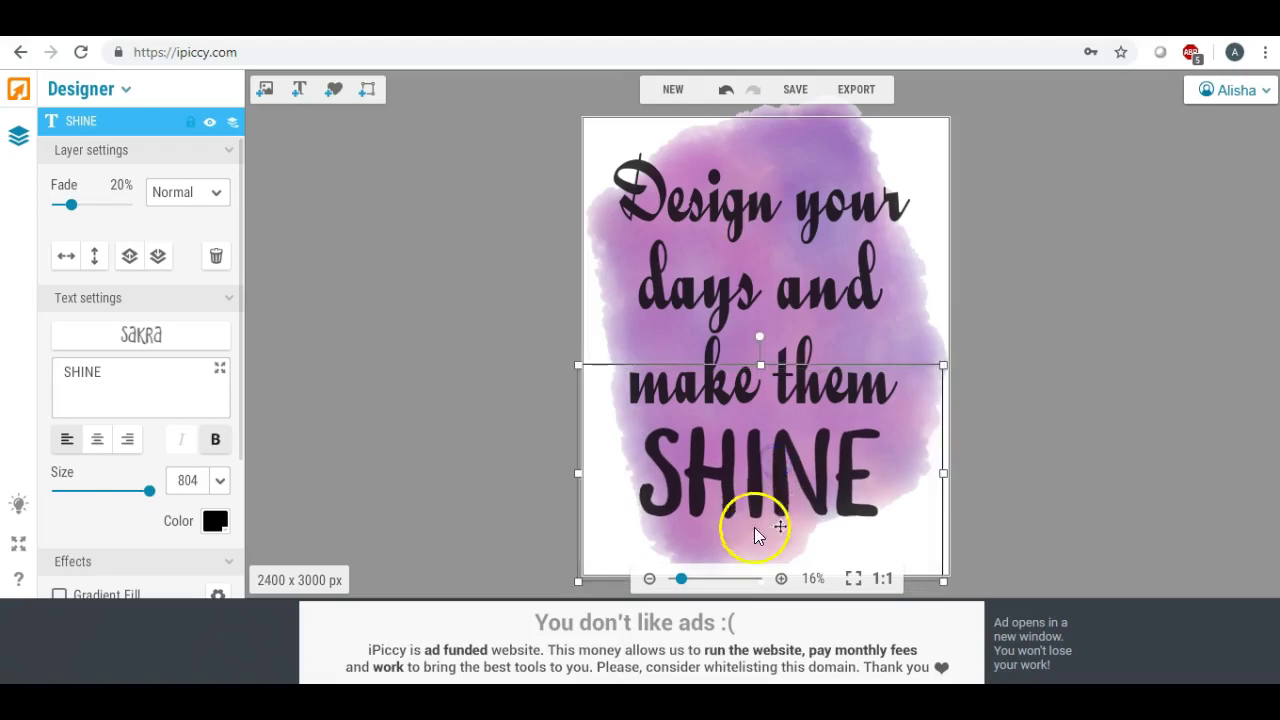
left_click_drag(578, 474, 533, 466)
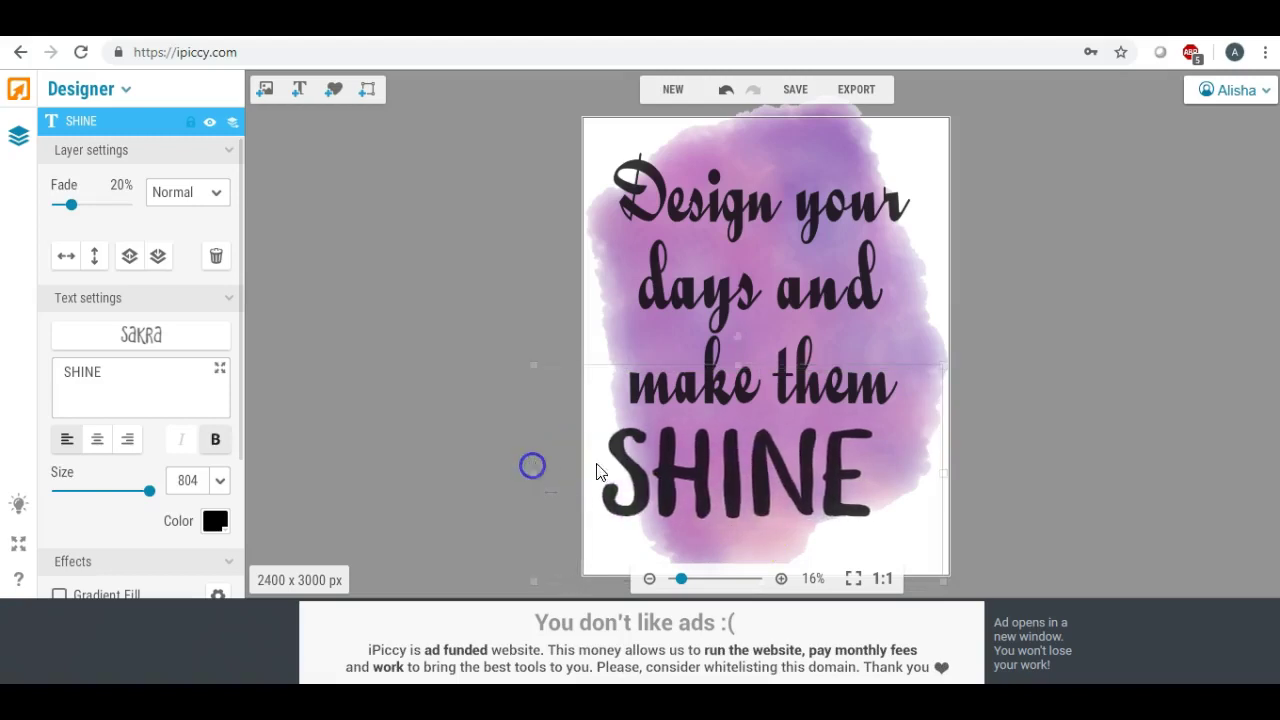
left_click_drag(745, 378, 746, 337)
left_click_drag(737, 449, 755, 461)
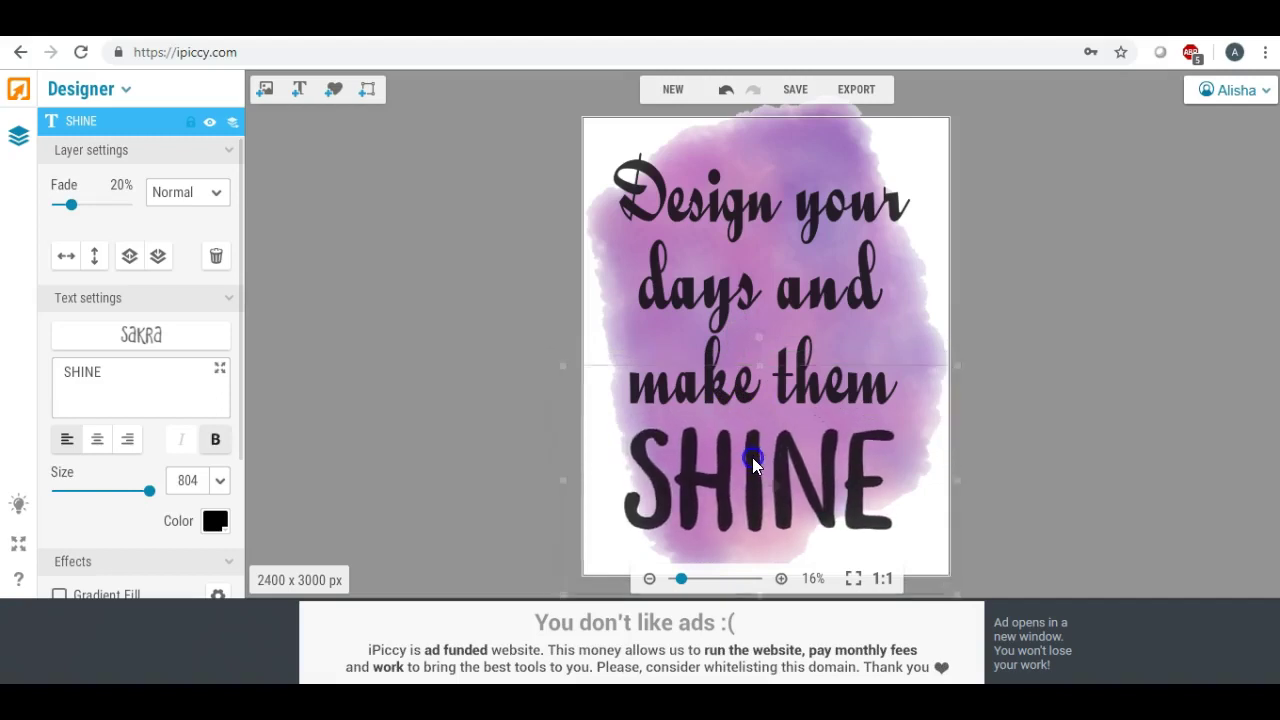
left_click(520, 316)
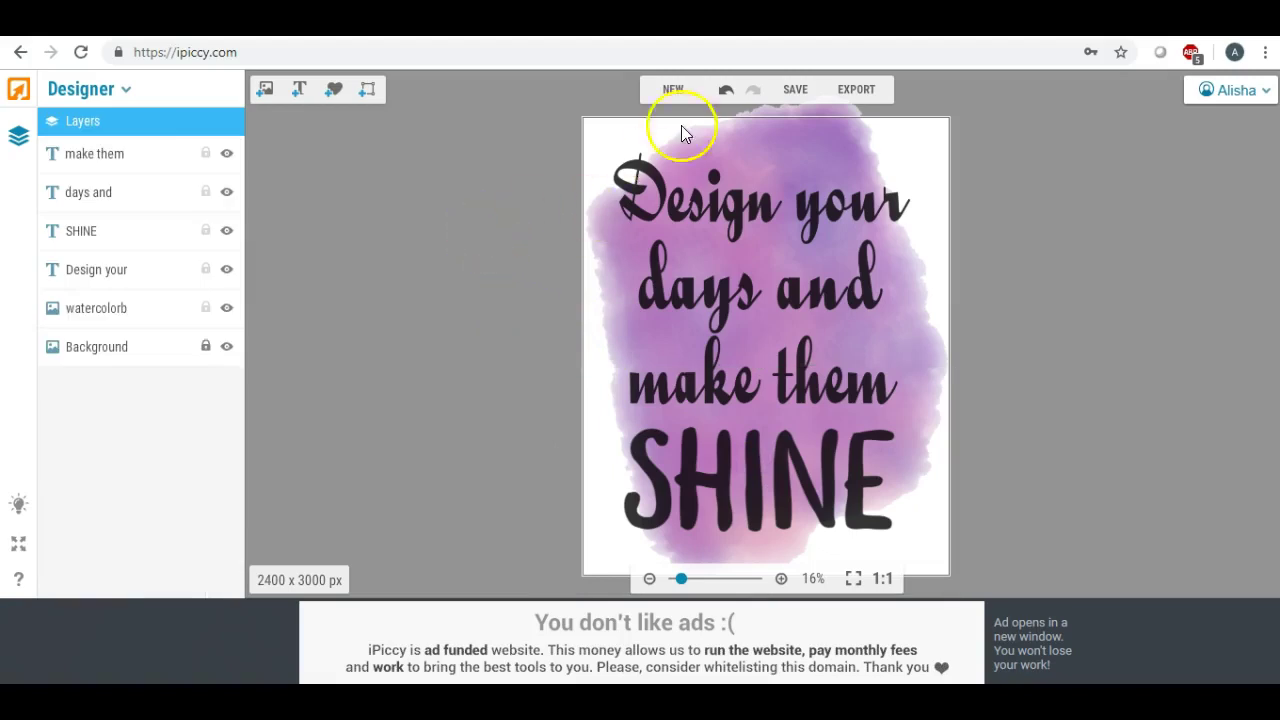
- Nudge "make them" slightly up, away from the enlarged "SHINE"
left_click(804, 386)
left_click_drag(804, 386, 804, 386)
left_click(480, 277)
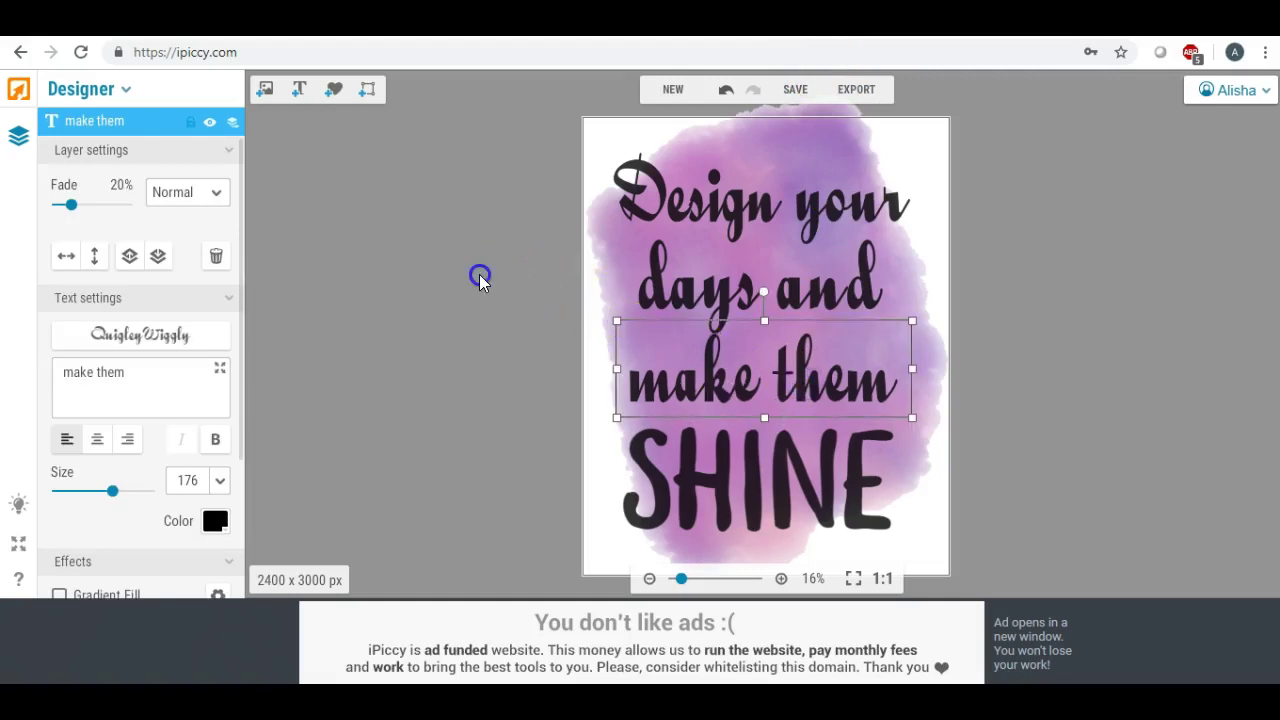
- Set up saving the design as a .jpg at Highest quality with the file name "shine"
left_click(795, 89)
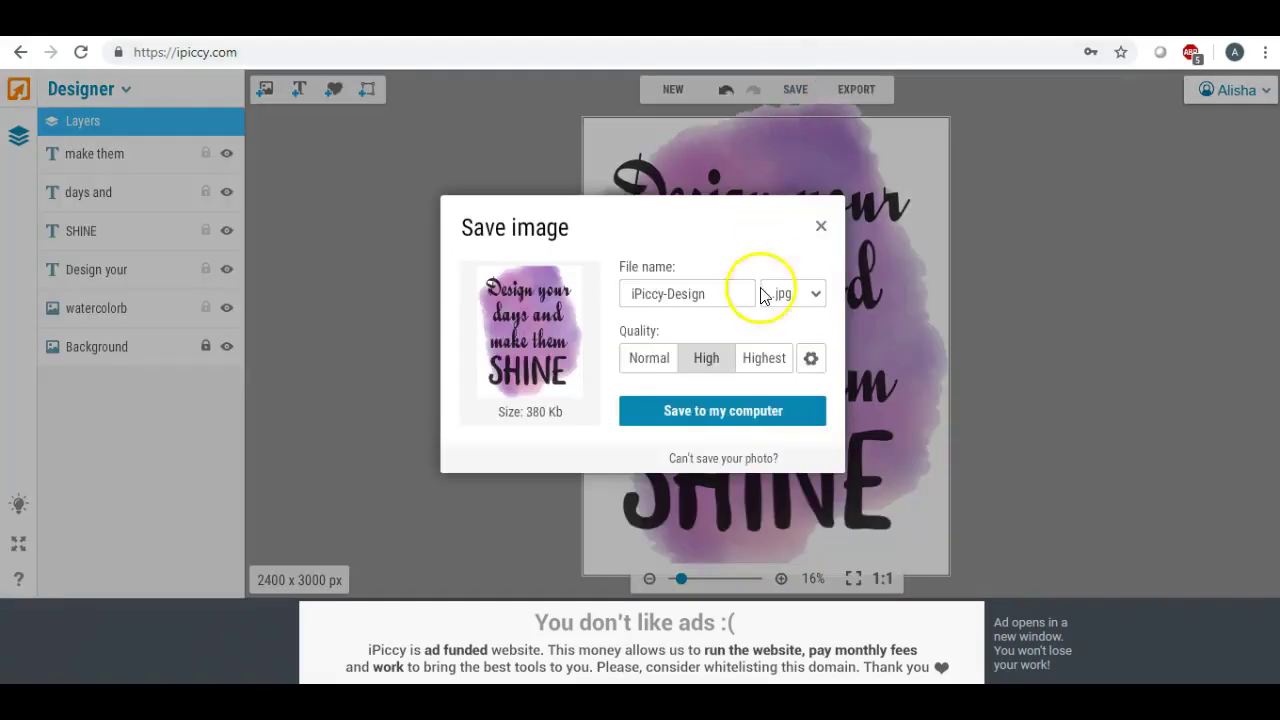
left_click(763, 357)
left_click_drag(720, 294, 571, 294)
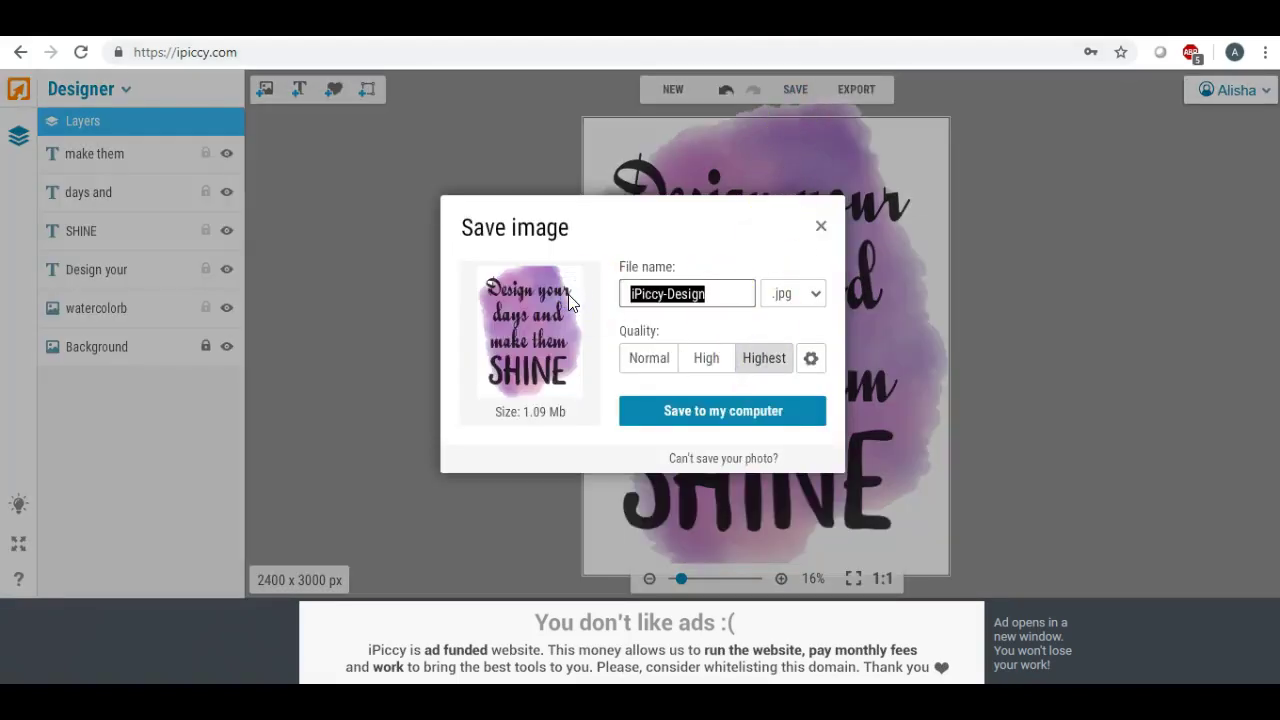
type("shine")
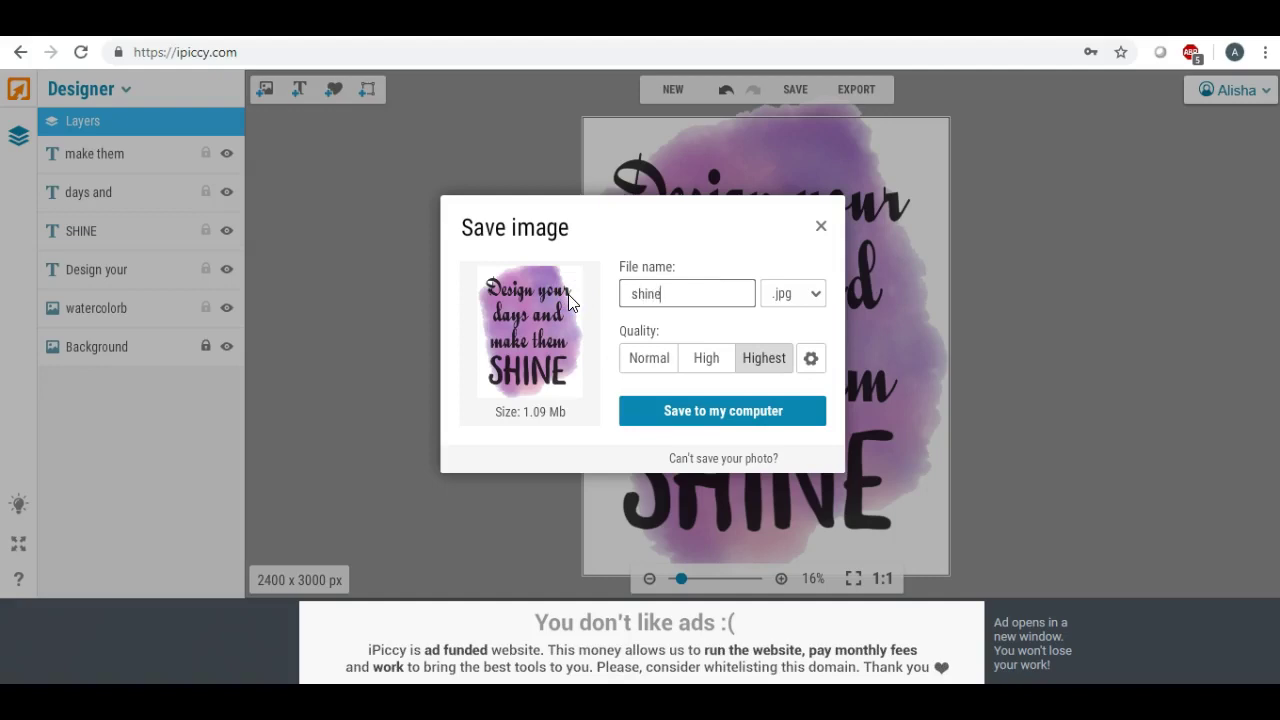
- Save the quote print to the Desktop as the JPEG image "shine" and return to the design
left_click(720, 410)
left_click(472, 290)
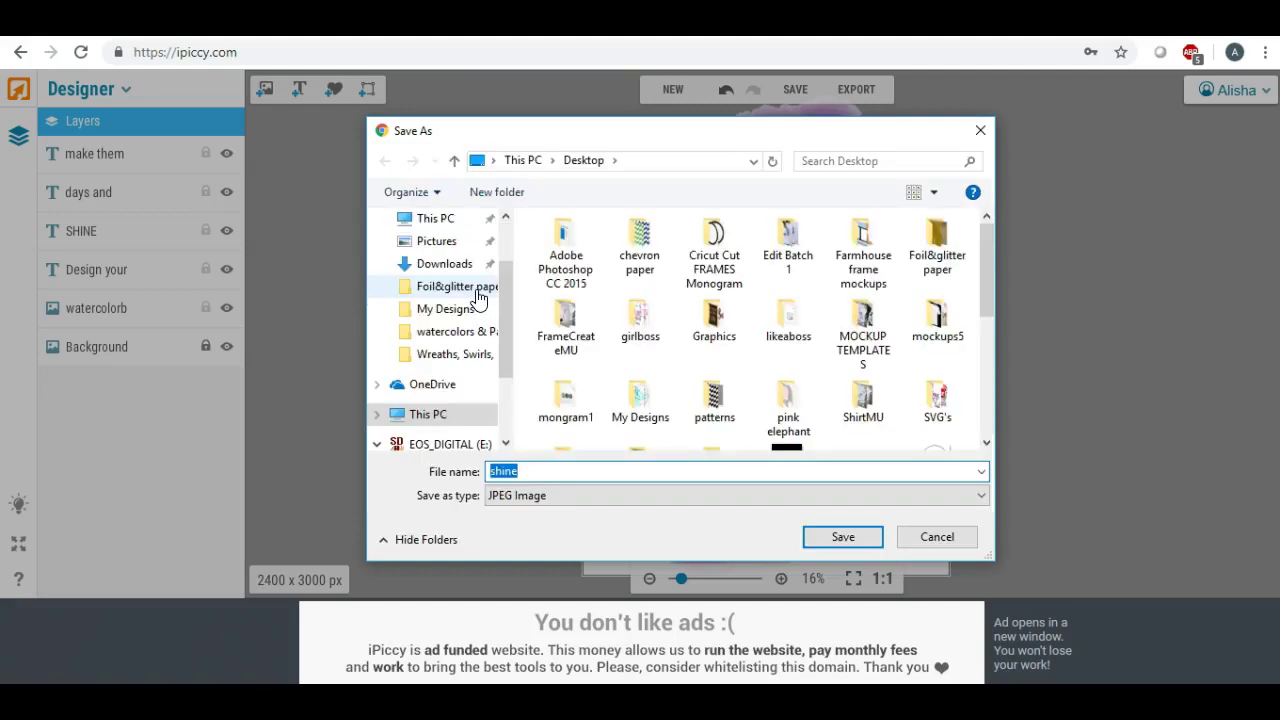
scroll(500, 300, "up", 2)
left_click(440, 258)
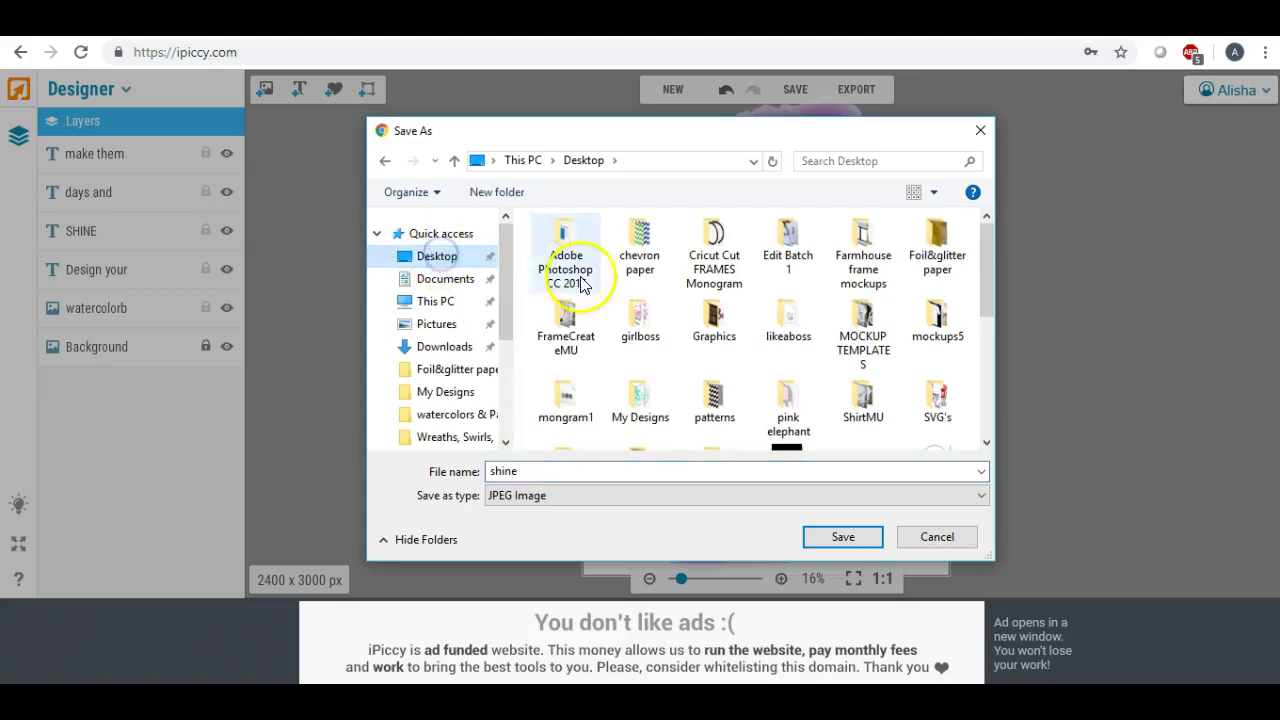
left_click(830, 537)
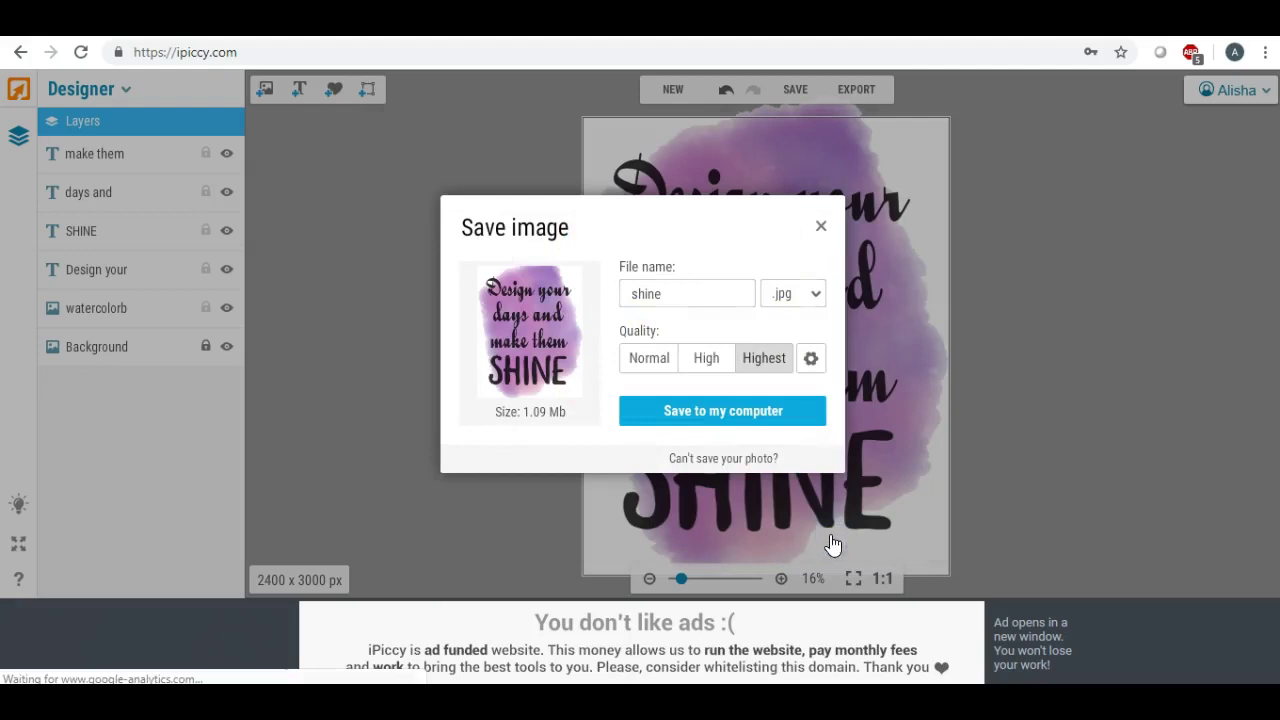
left_click(748, 411)
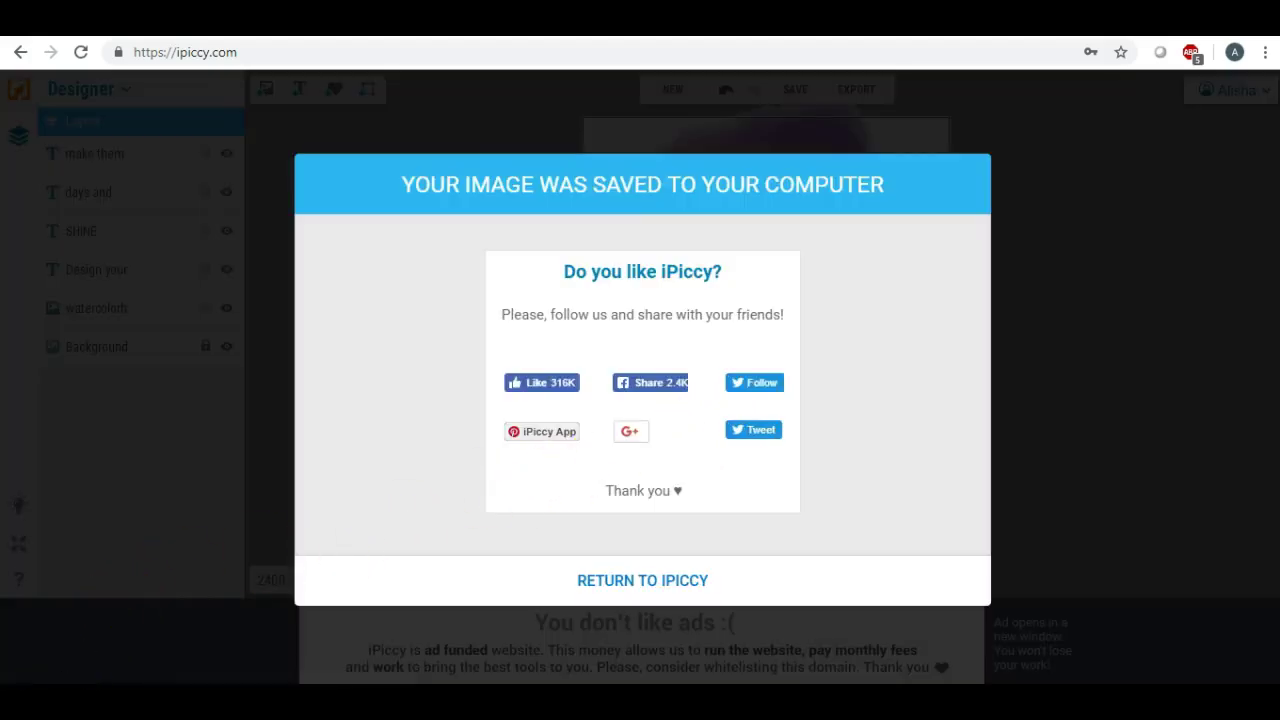
key("Escape")
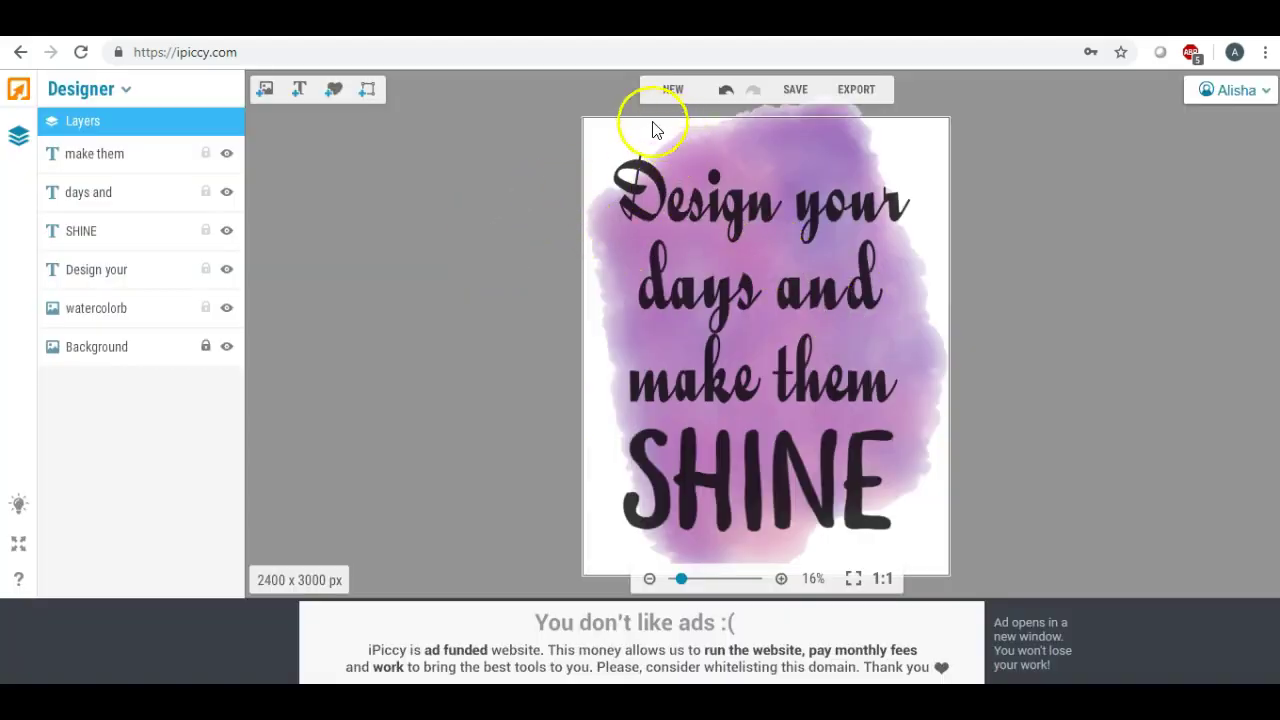
- Create a new blank design with a custom canvas size of 900 x 500 px
left_click(673, 92)
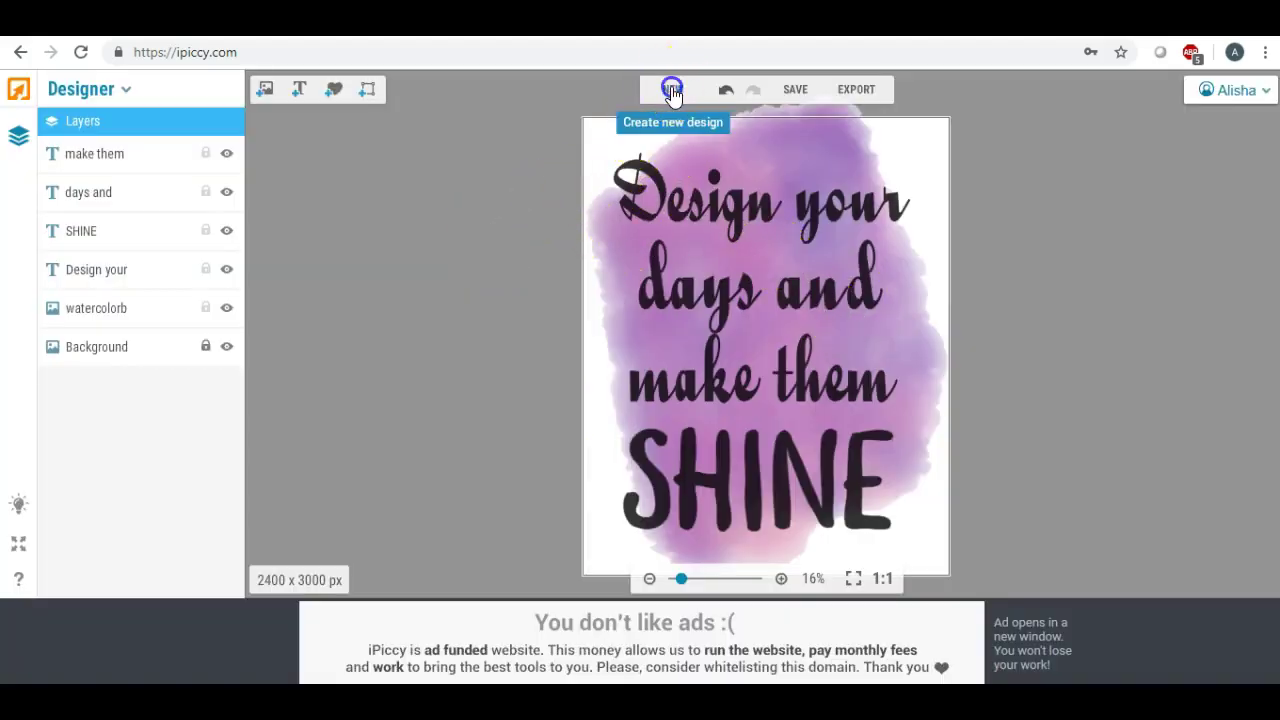
left_click(771, 380)
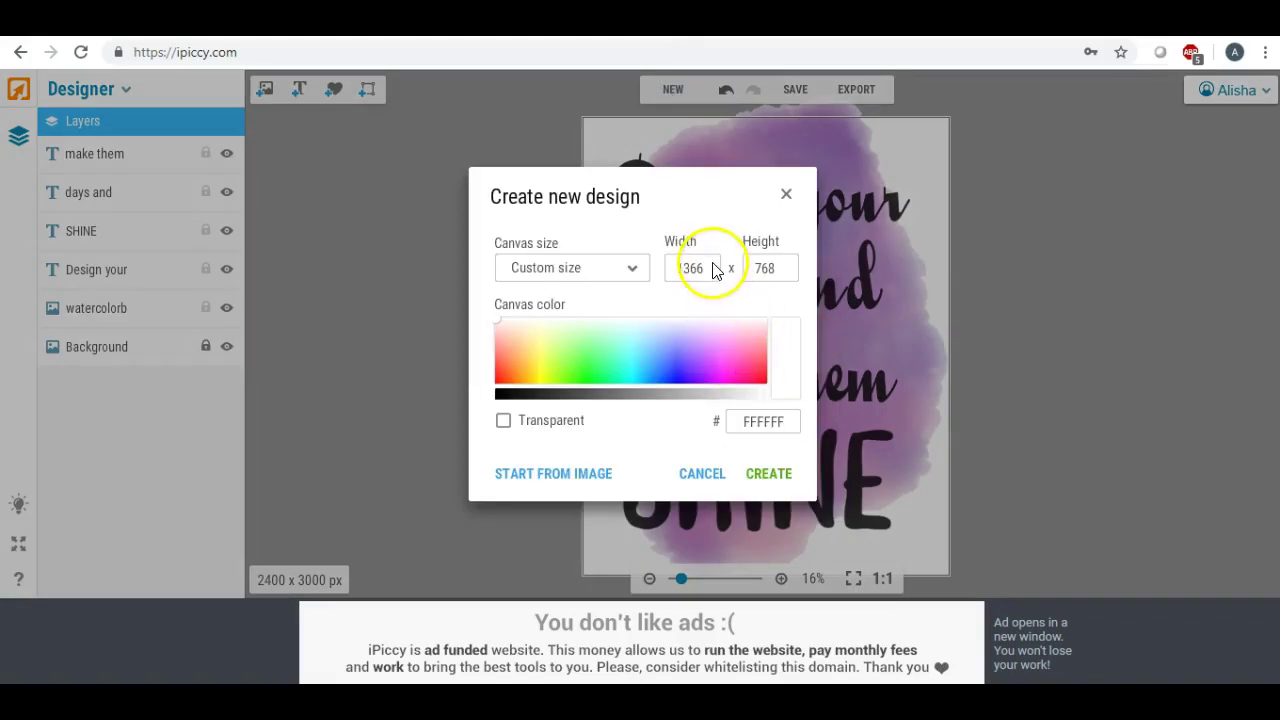
left_click_drag(716, 270, 594, 261)
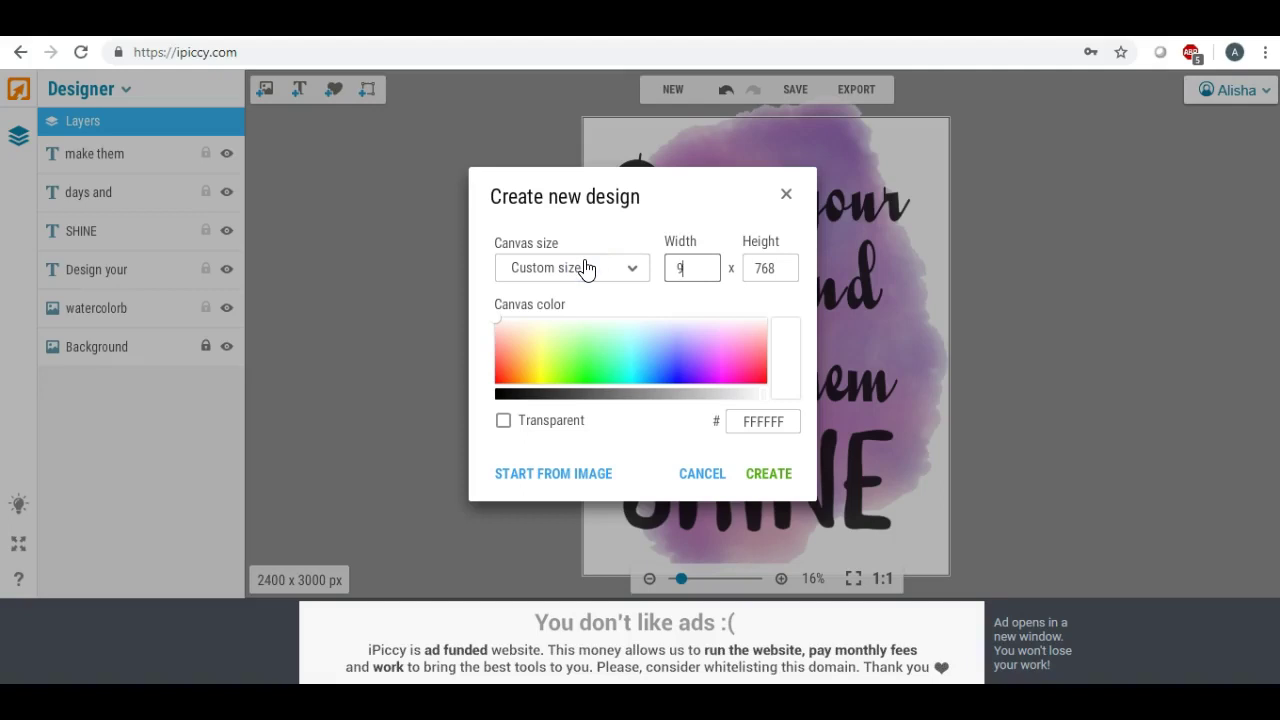
left_click_drag(762, 270, 706, 266)
type("500")
left_click(772, 472)
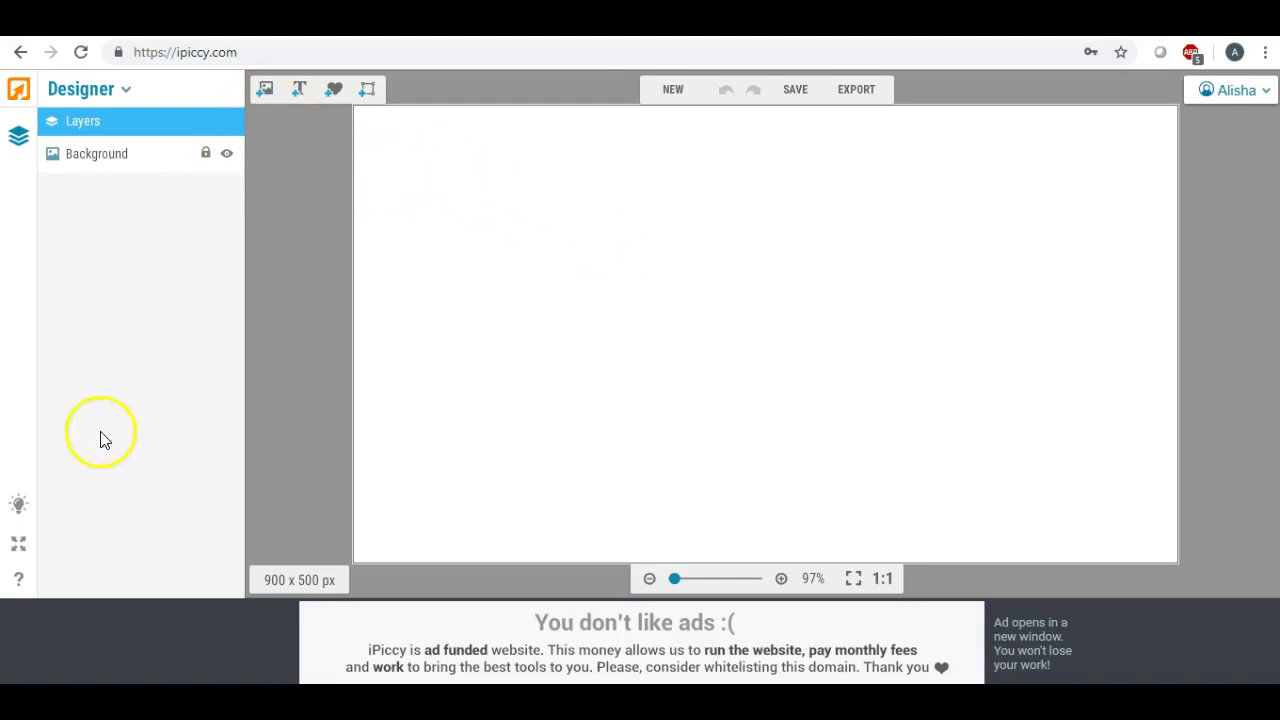
- Place the uploaded white ornate frame mockup left of the canvas center and enlarge it to about three quarters of the canvas height
left_click(266, 92)
left_click_drag(243, 194, 242, 271)
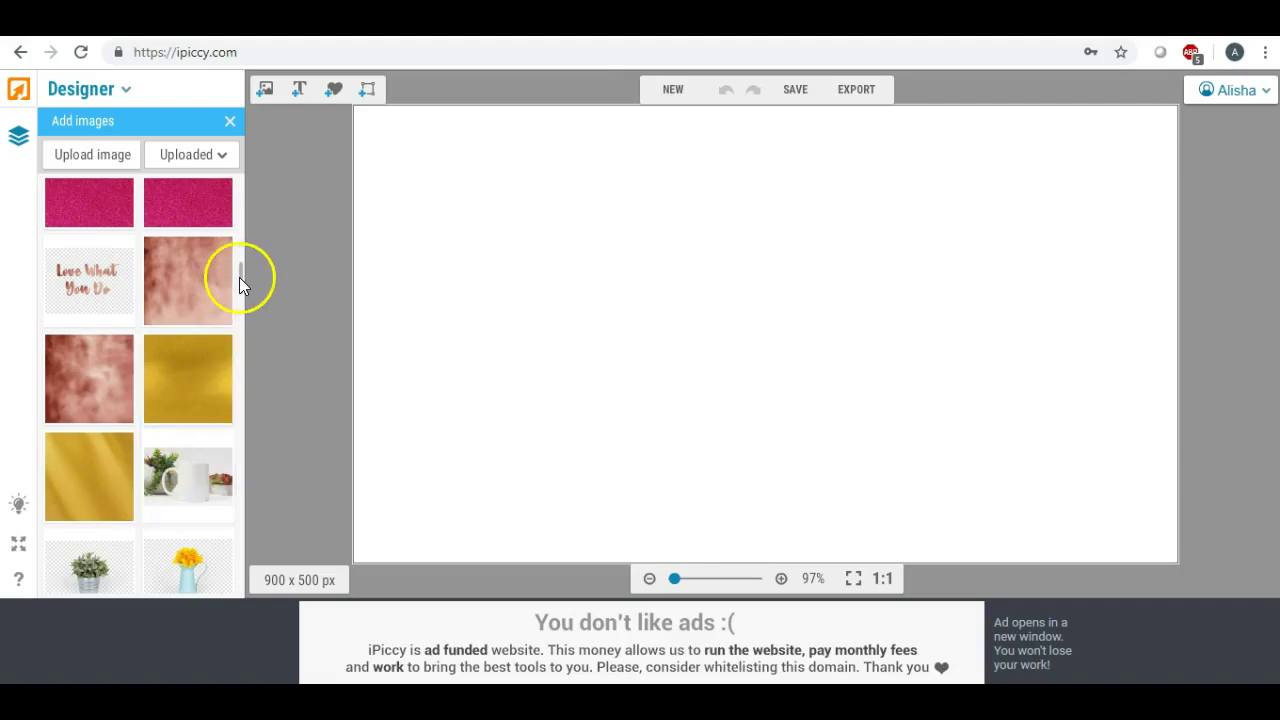
scroll(239, 277, "down", 3)
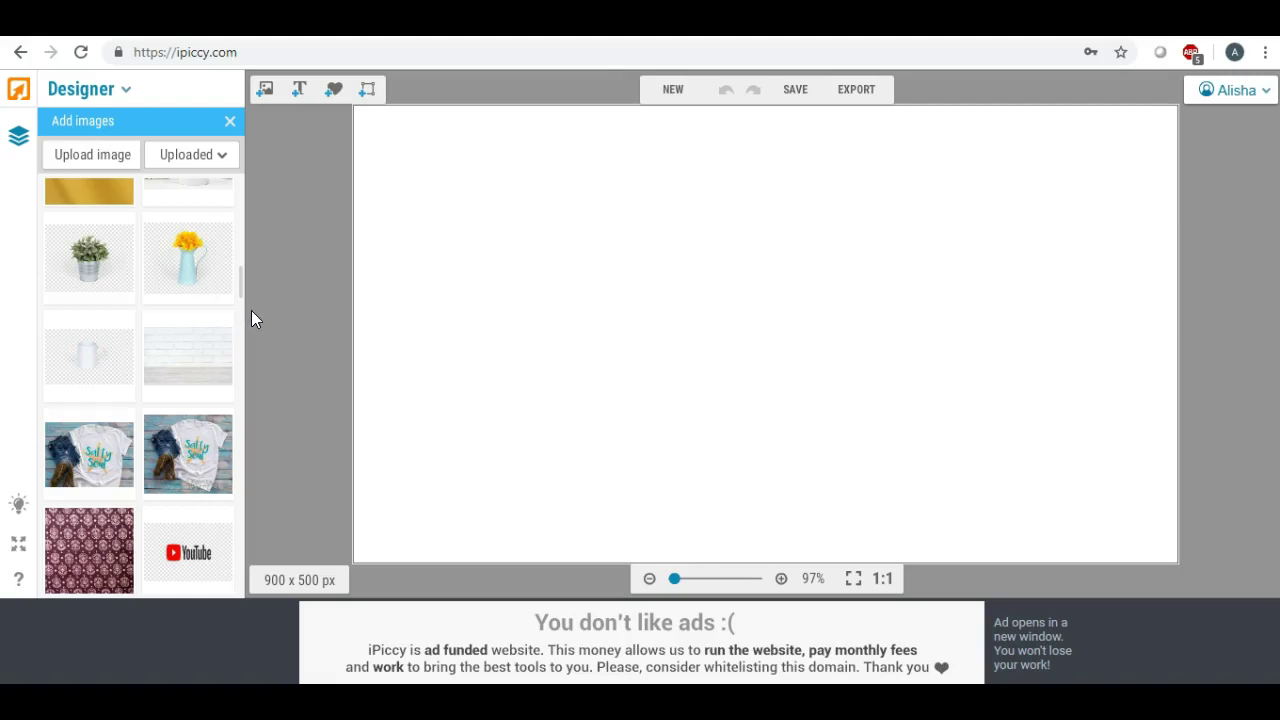
scroll(242, 288, "down", 3)
scroll(242, 286, "down", 1)
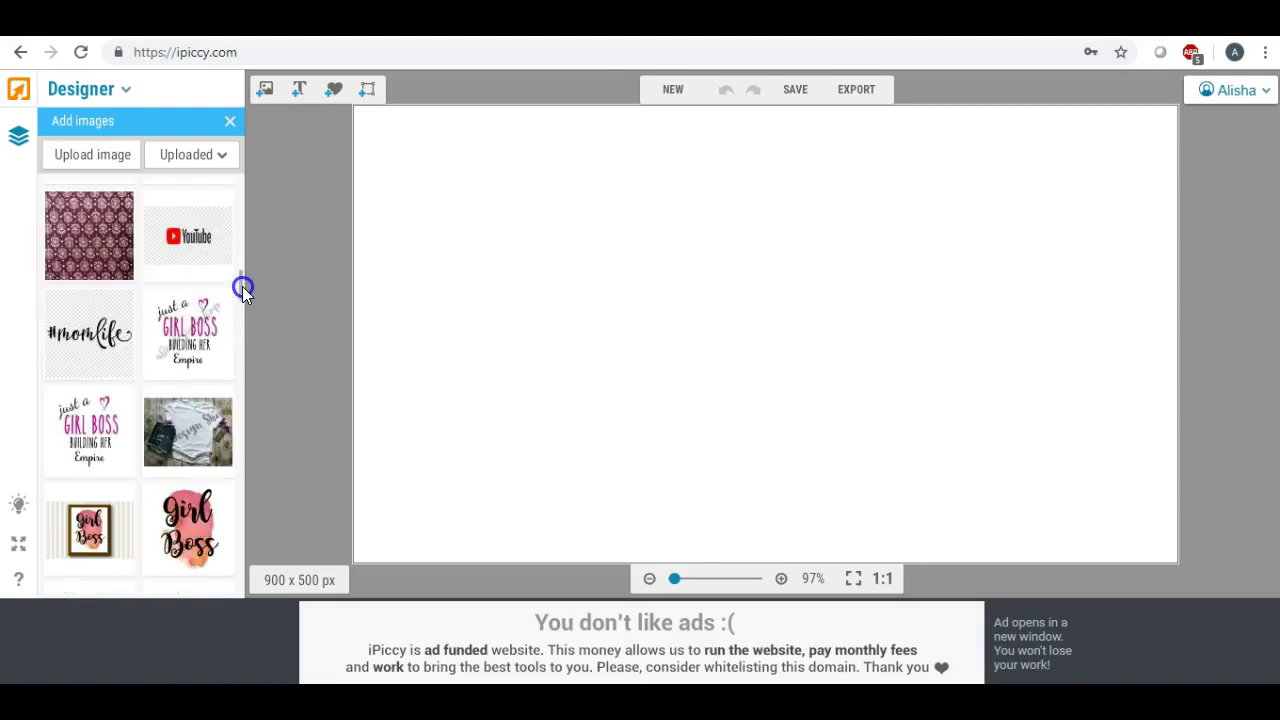
scroll(242, 288, "down", 4)
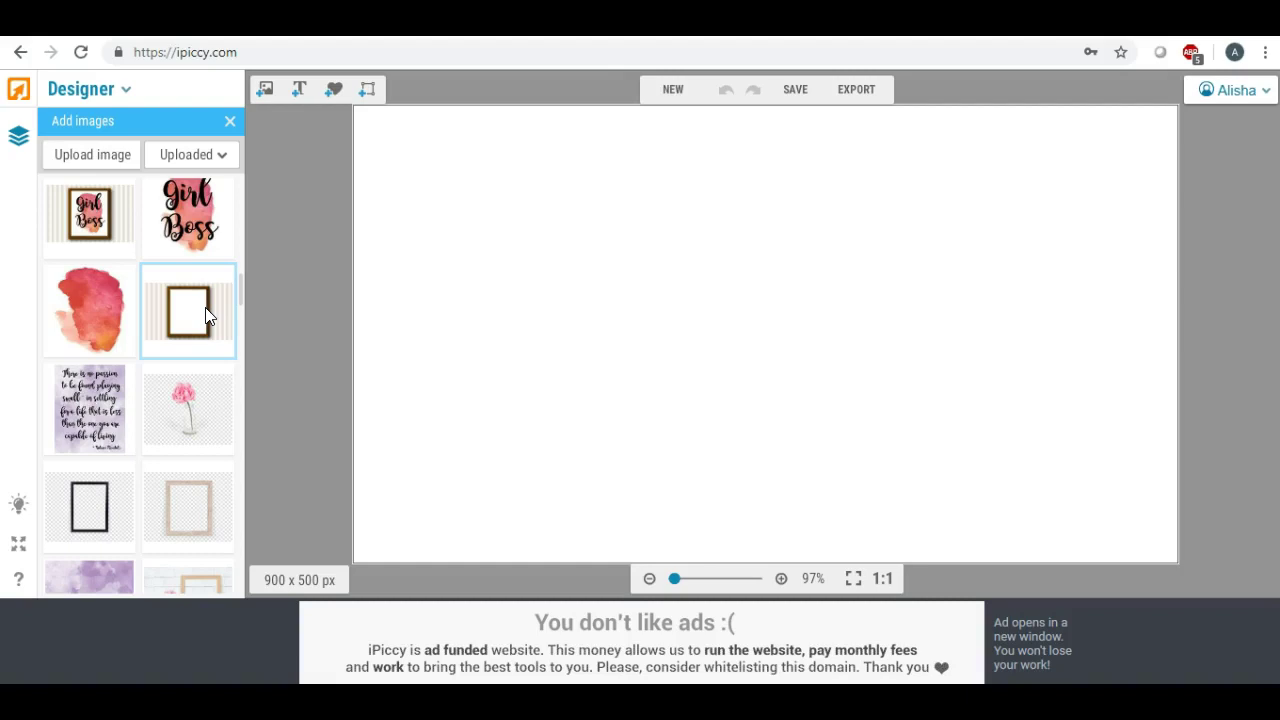
left_click_drag(207, 315, 250, 330)
scroll(241, 293, "down", 5)
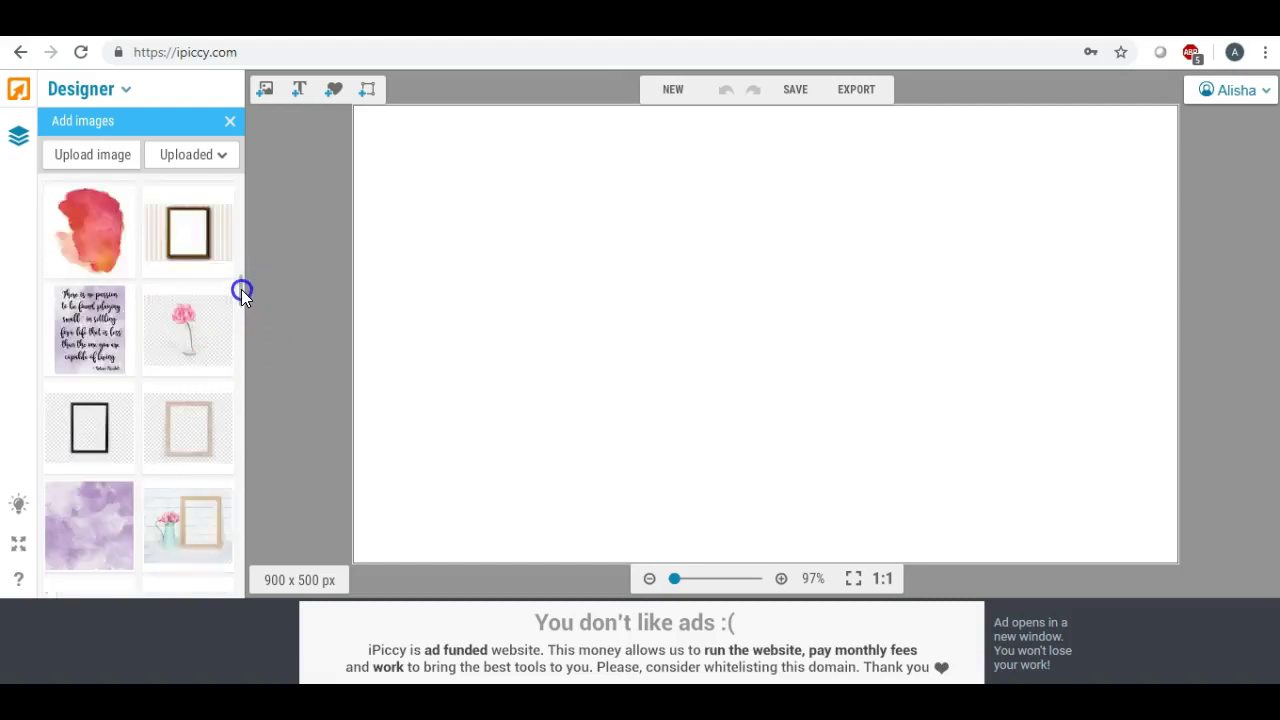
left_click(107, 383)
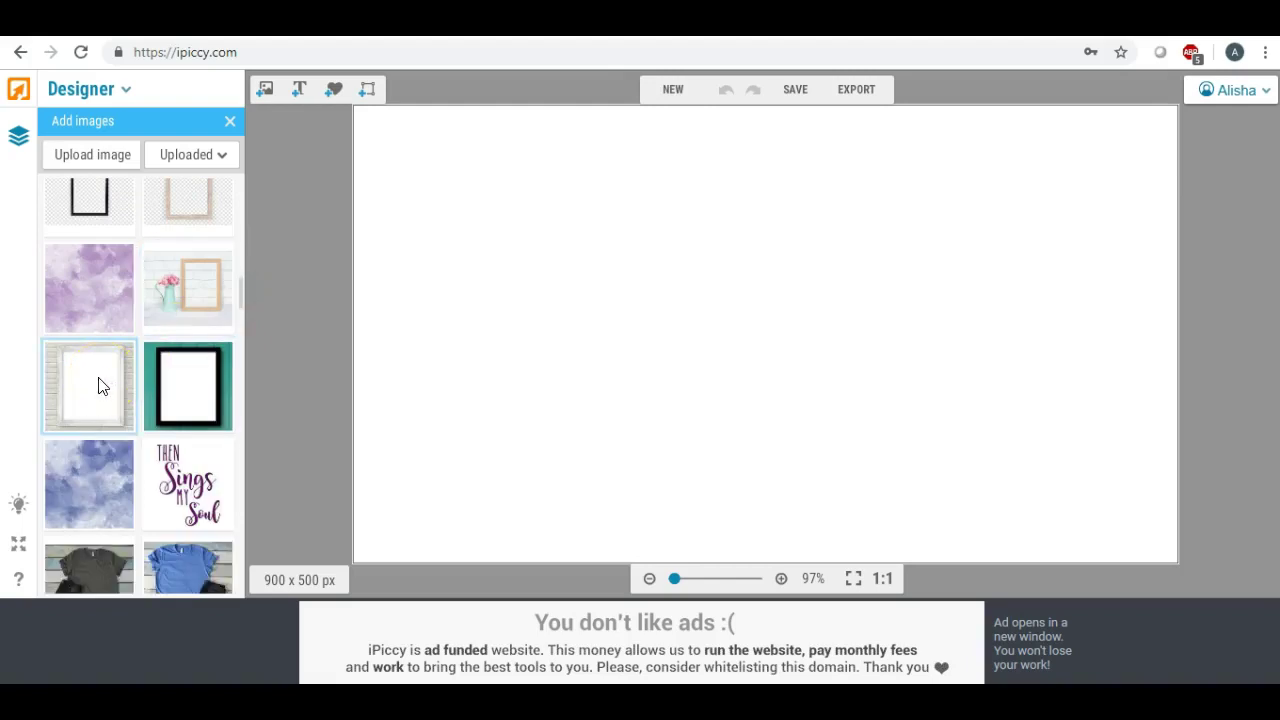
left_click_drag(99, 385, 563, 285)
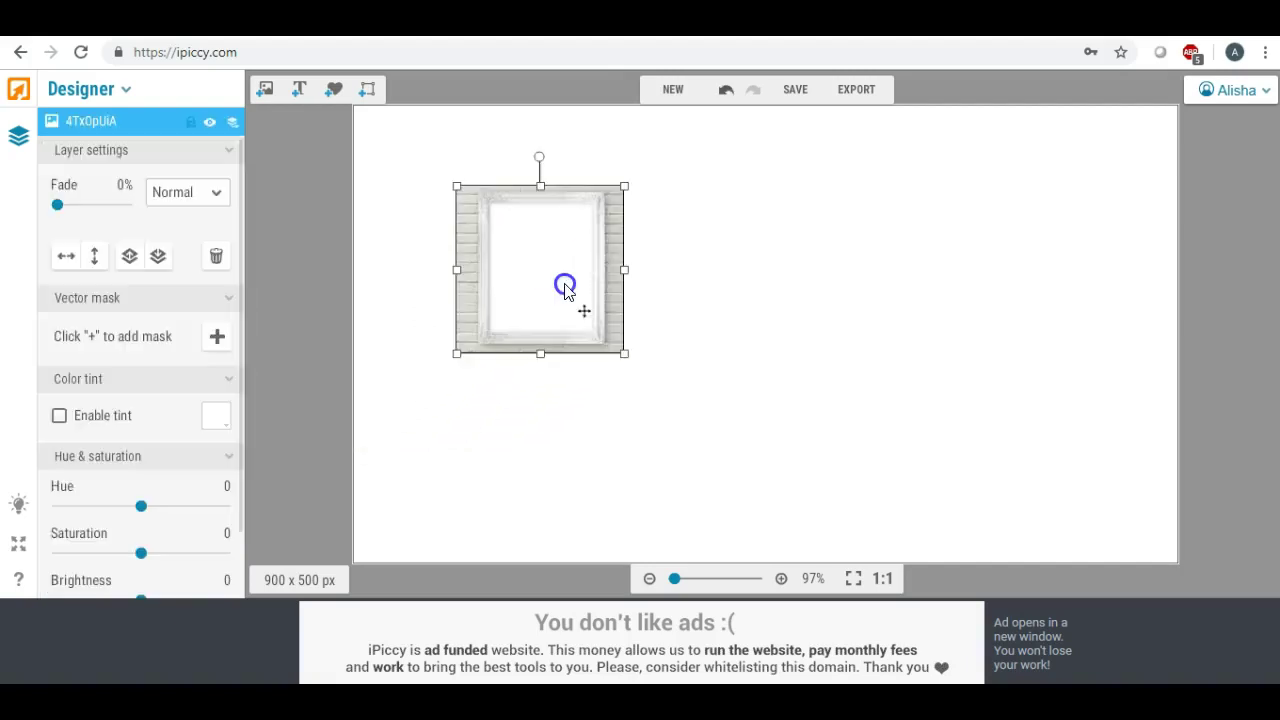
left_click_drag(624, 353, 797, 527)
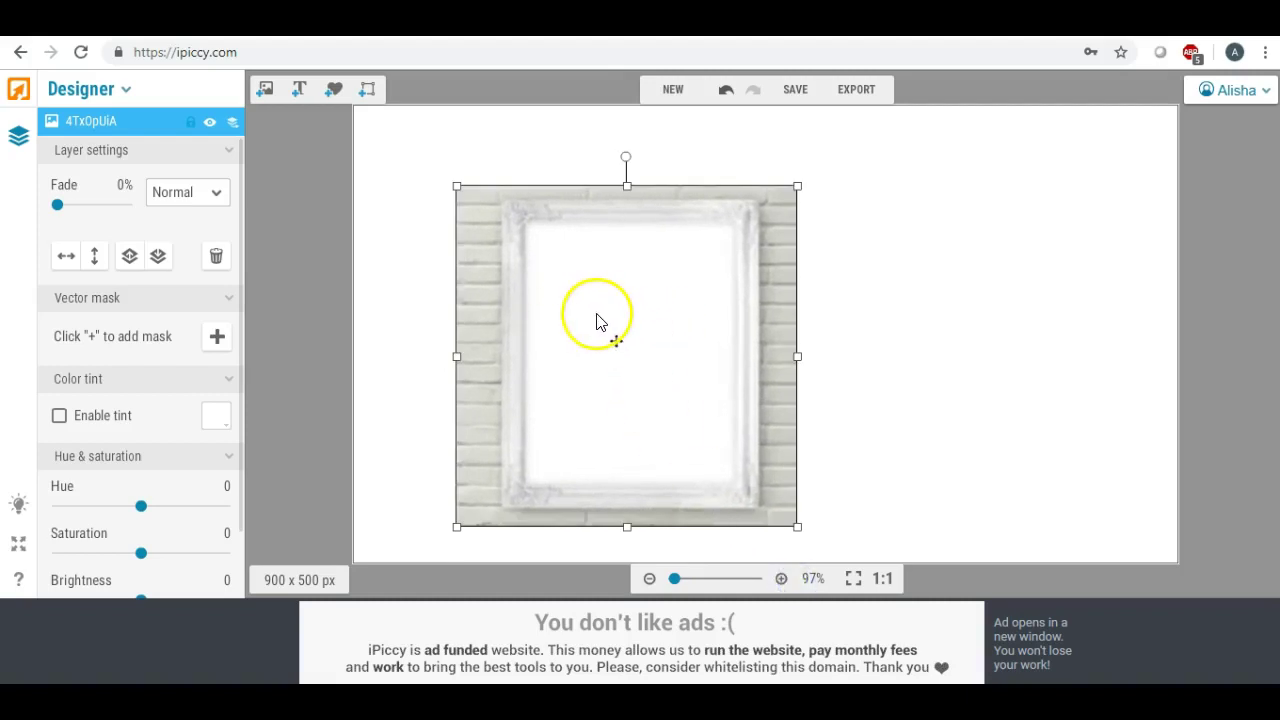
left_click_drag(611, 334, 598, 307)
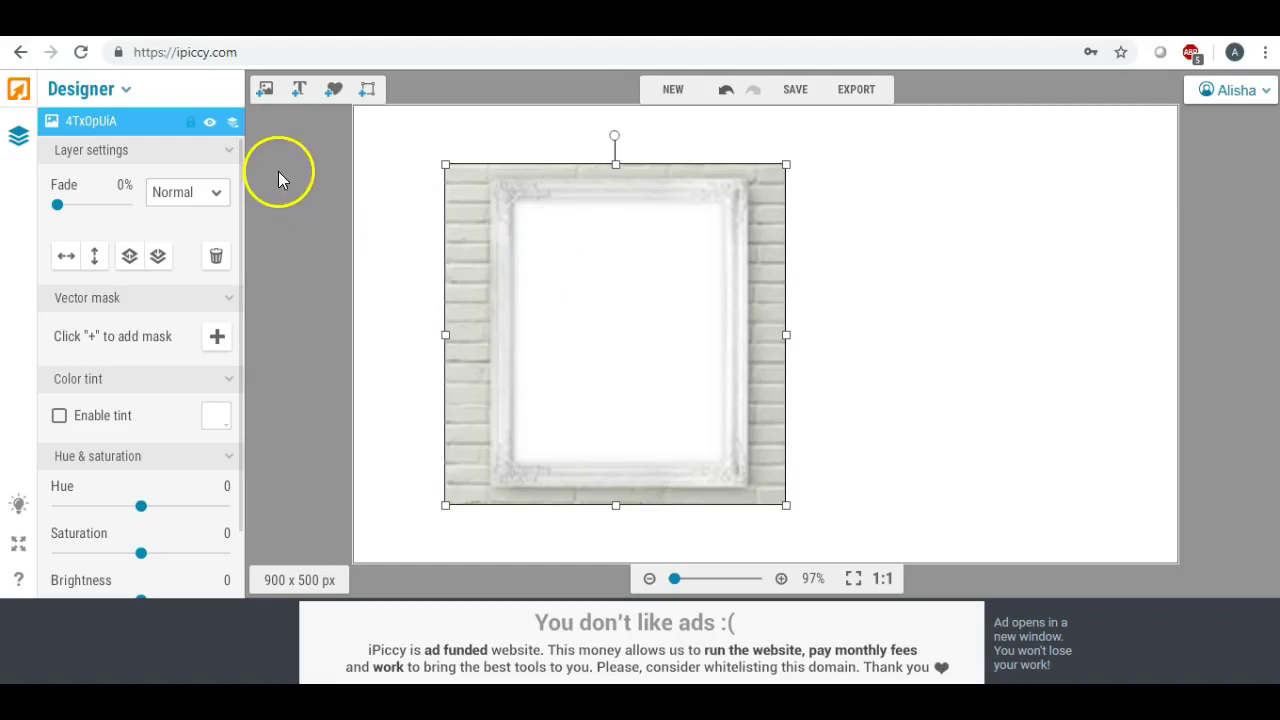
- Upload the saved "shine" print from the Desktop to the image library
left_click(266, 92)
left_click(105, 155)
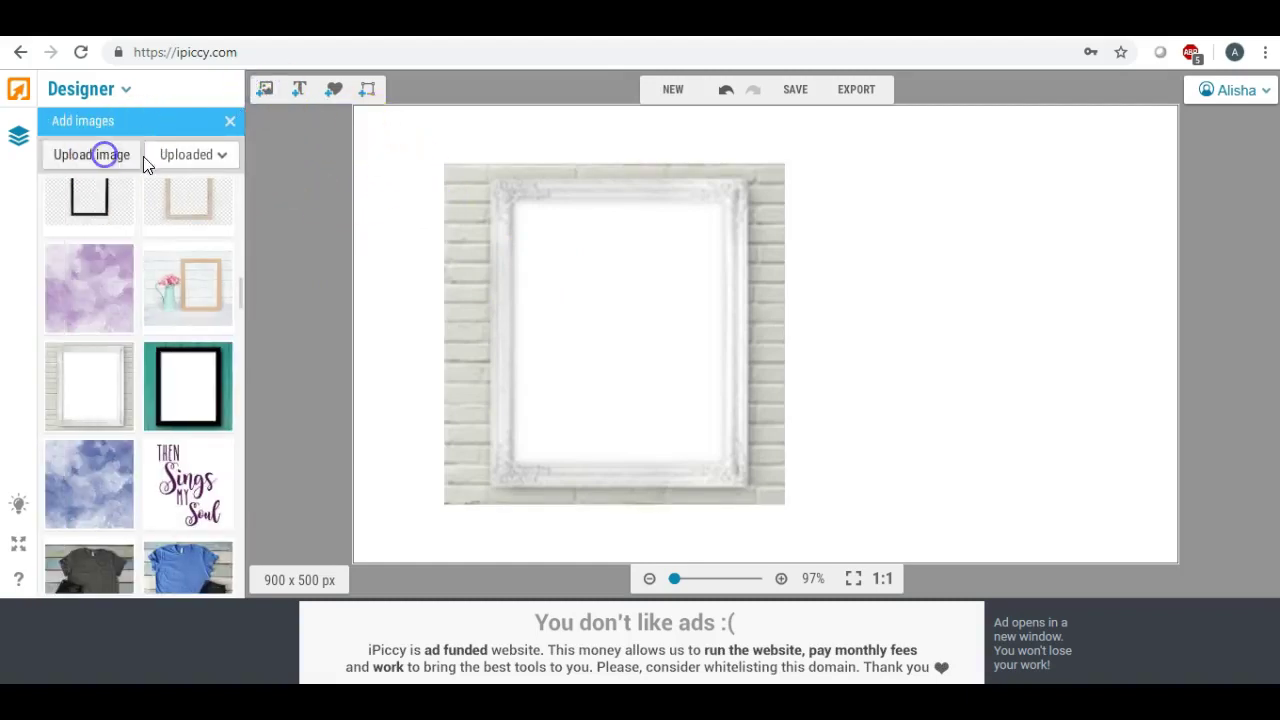
left_click(510, 262)
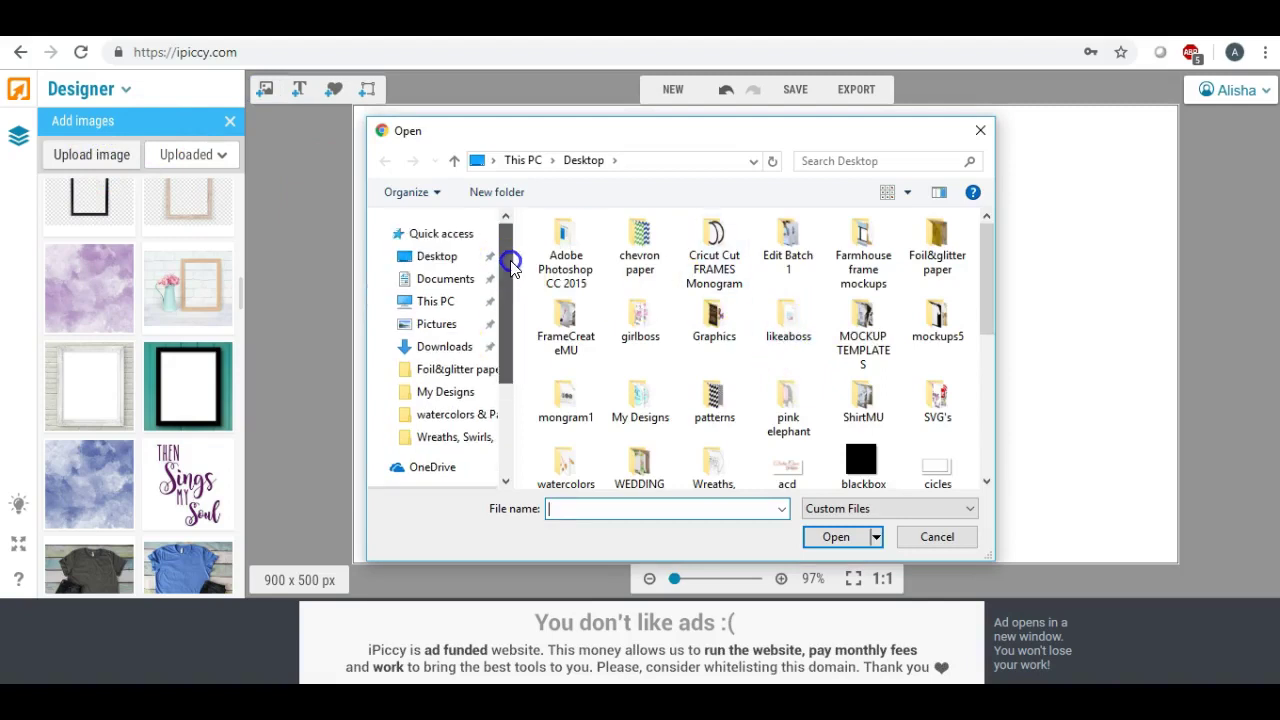
left_click(455, 256)
left_click_drag(987, 275, 986, 371)
double_click(857, 425)
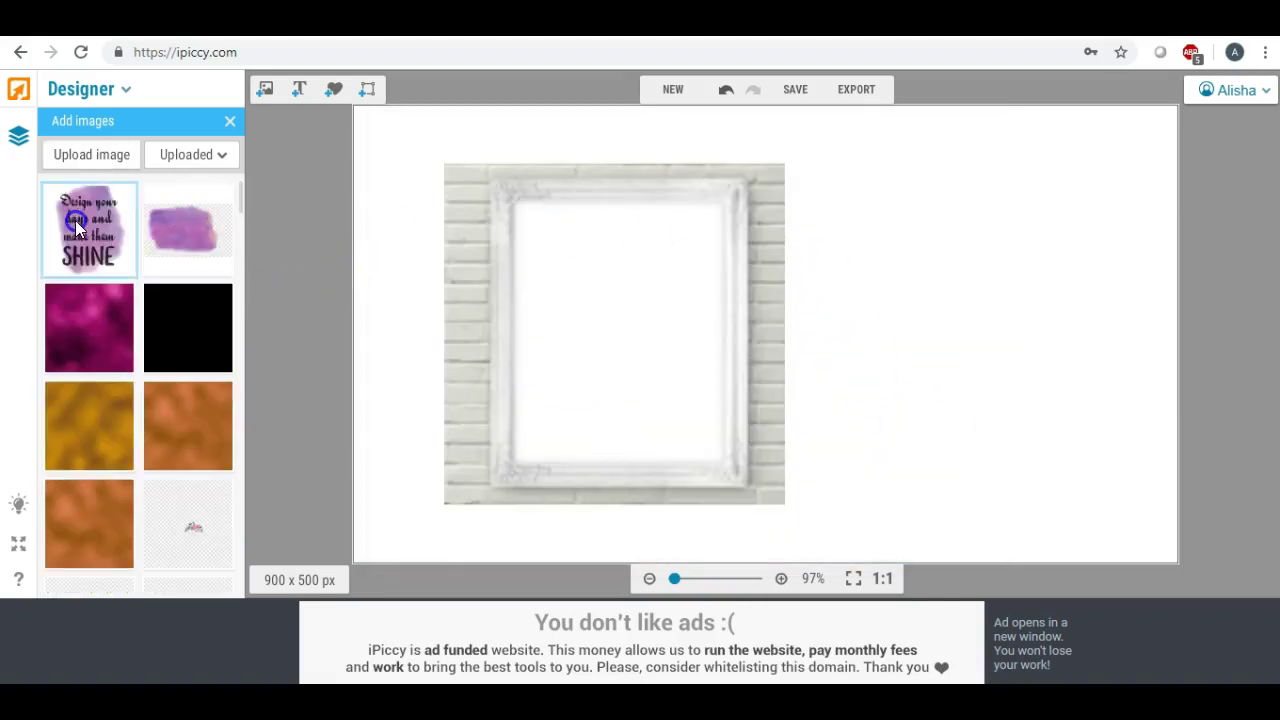
- Place the "shine" print over the white frame and size it to fill the frame's opening
left_click_drag(78, 227, 723, 293)
left_click(579, 288)
left_click_drag(617, 375, 613, 464)
left_click(390, 322)
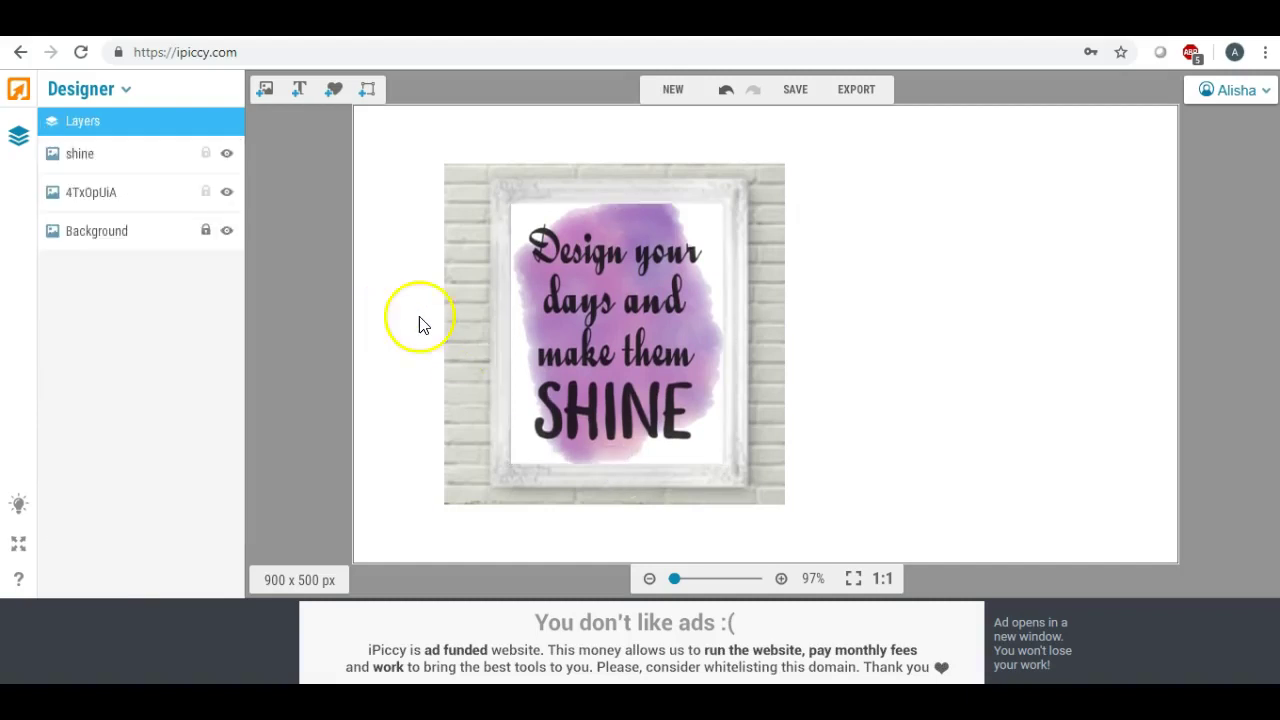
- Shrink the white frame mockup very slightly around the "shine" print
left_click(777, 316)
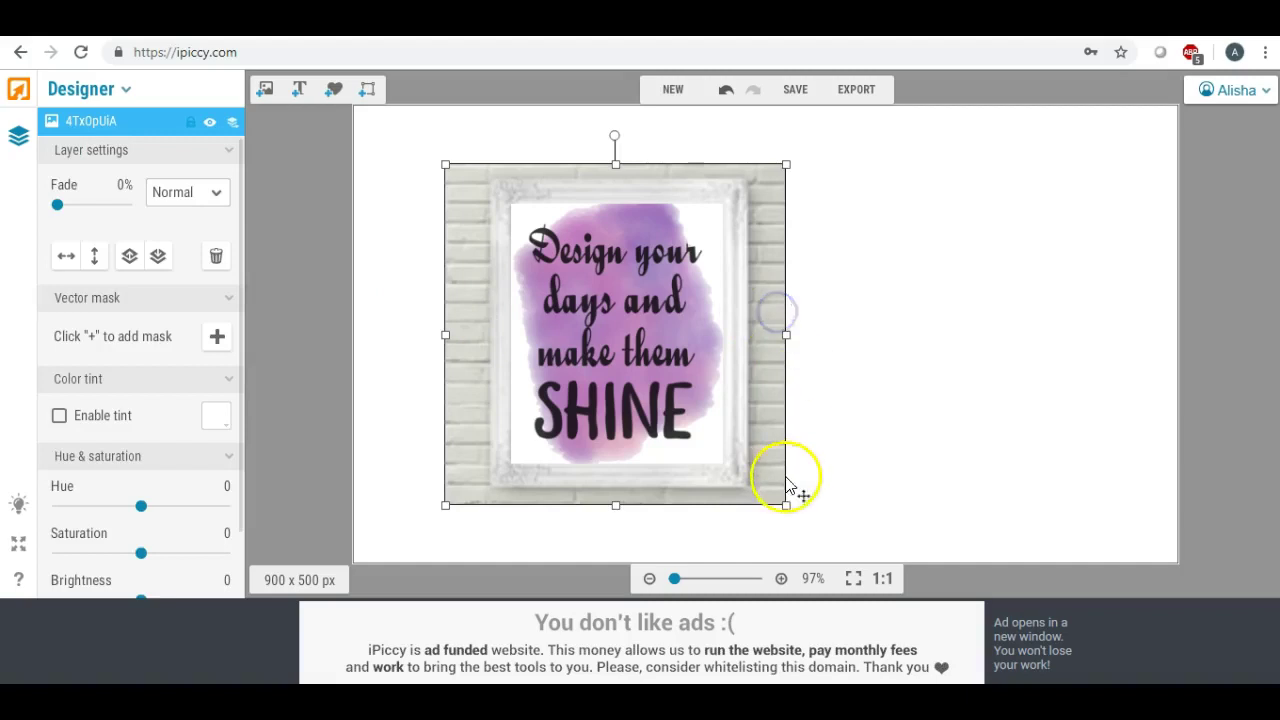
mouse_move(786, 503)
left_mouse_down()
mouse_move(797, 527)
mouse_move(782, 516)
left_mouse_up()
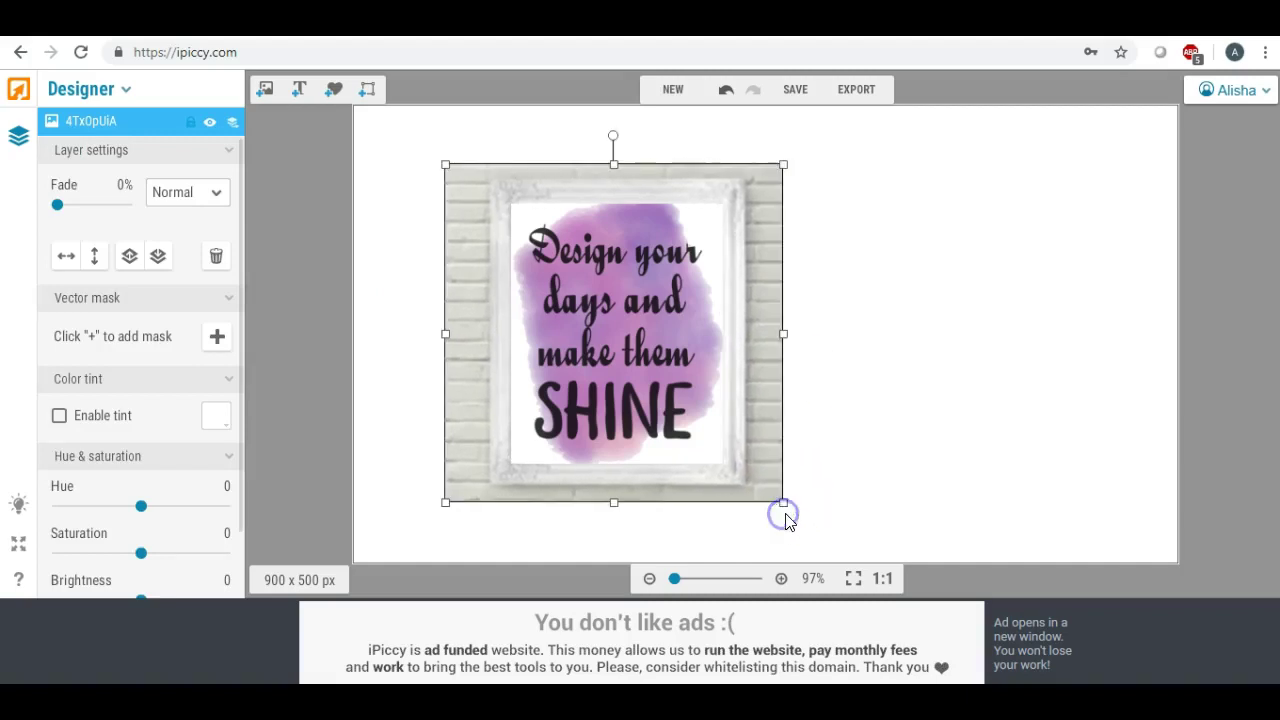